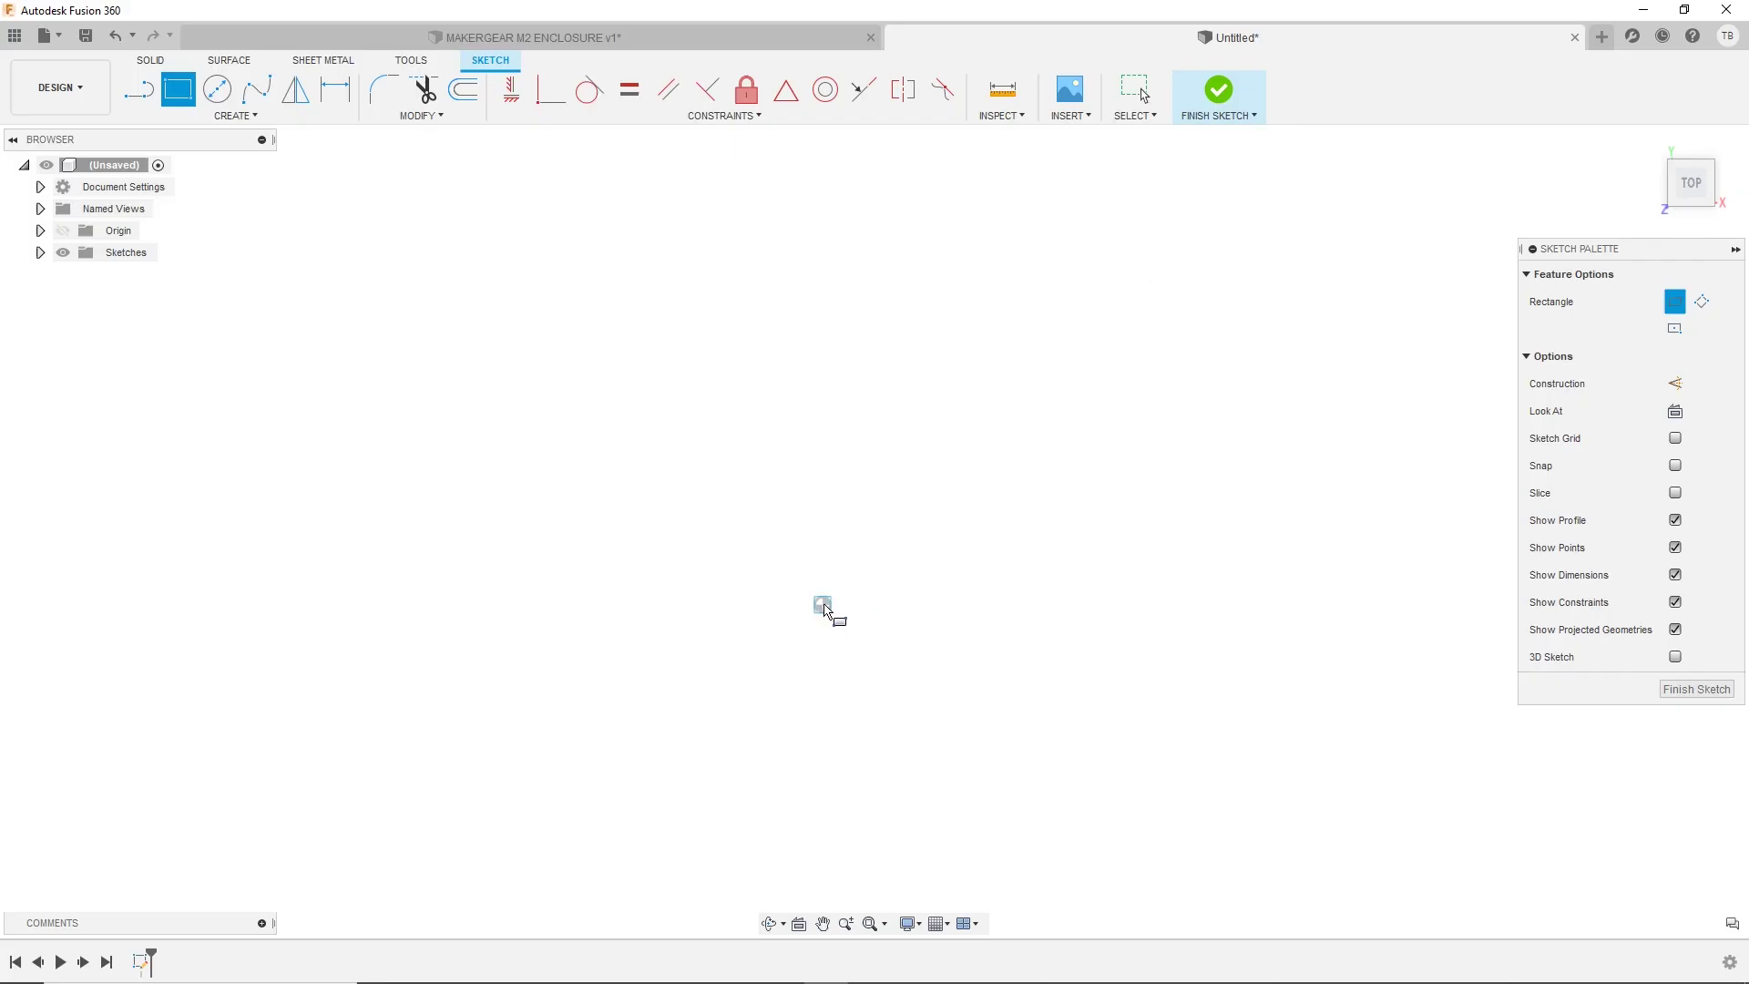
- Draw the tabletop rectangle and dimension its top and left edges to 550 mm each
{"action": "left_click", "coordinate": [784, 580]}
{"action": "left_click", "coordinate": [1170, 828]}
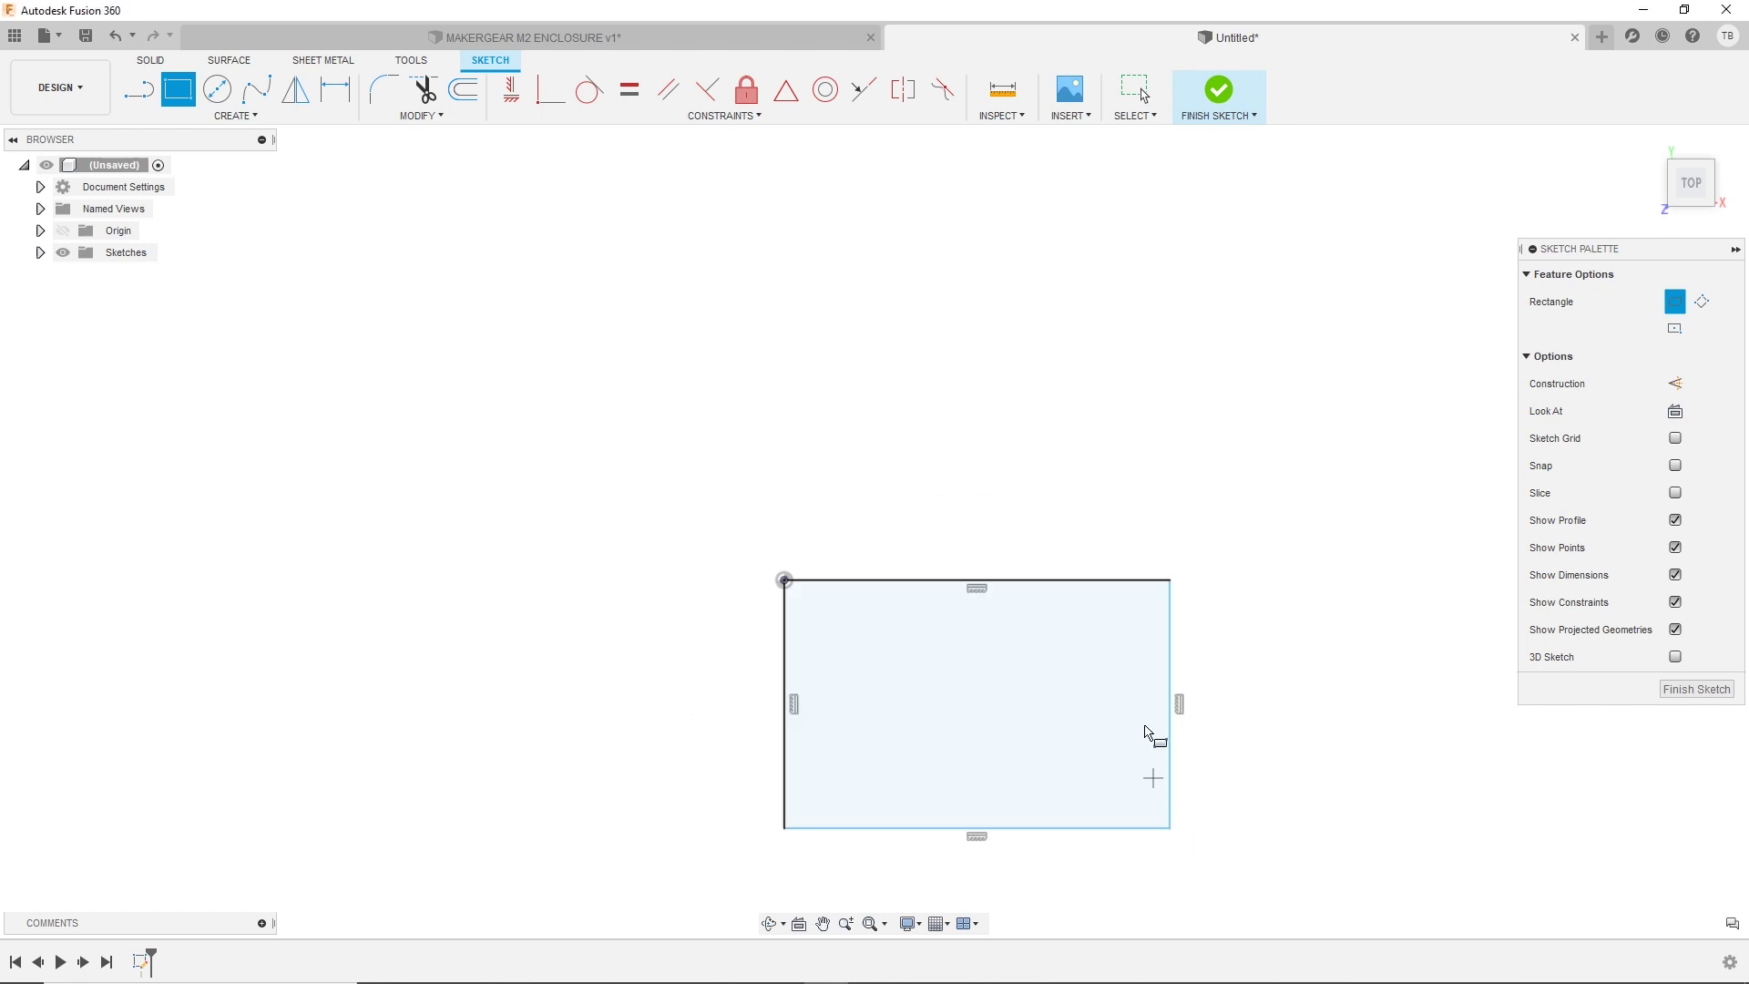
{"action": "key", "text": "d"}
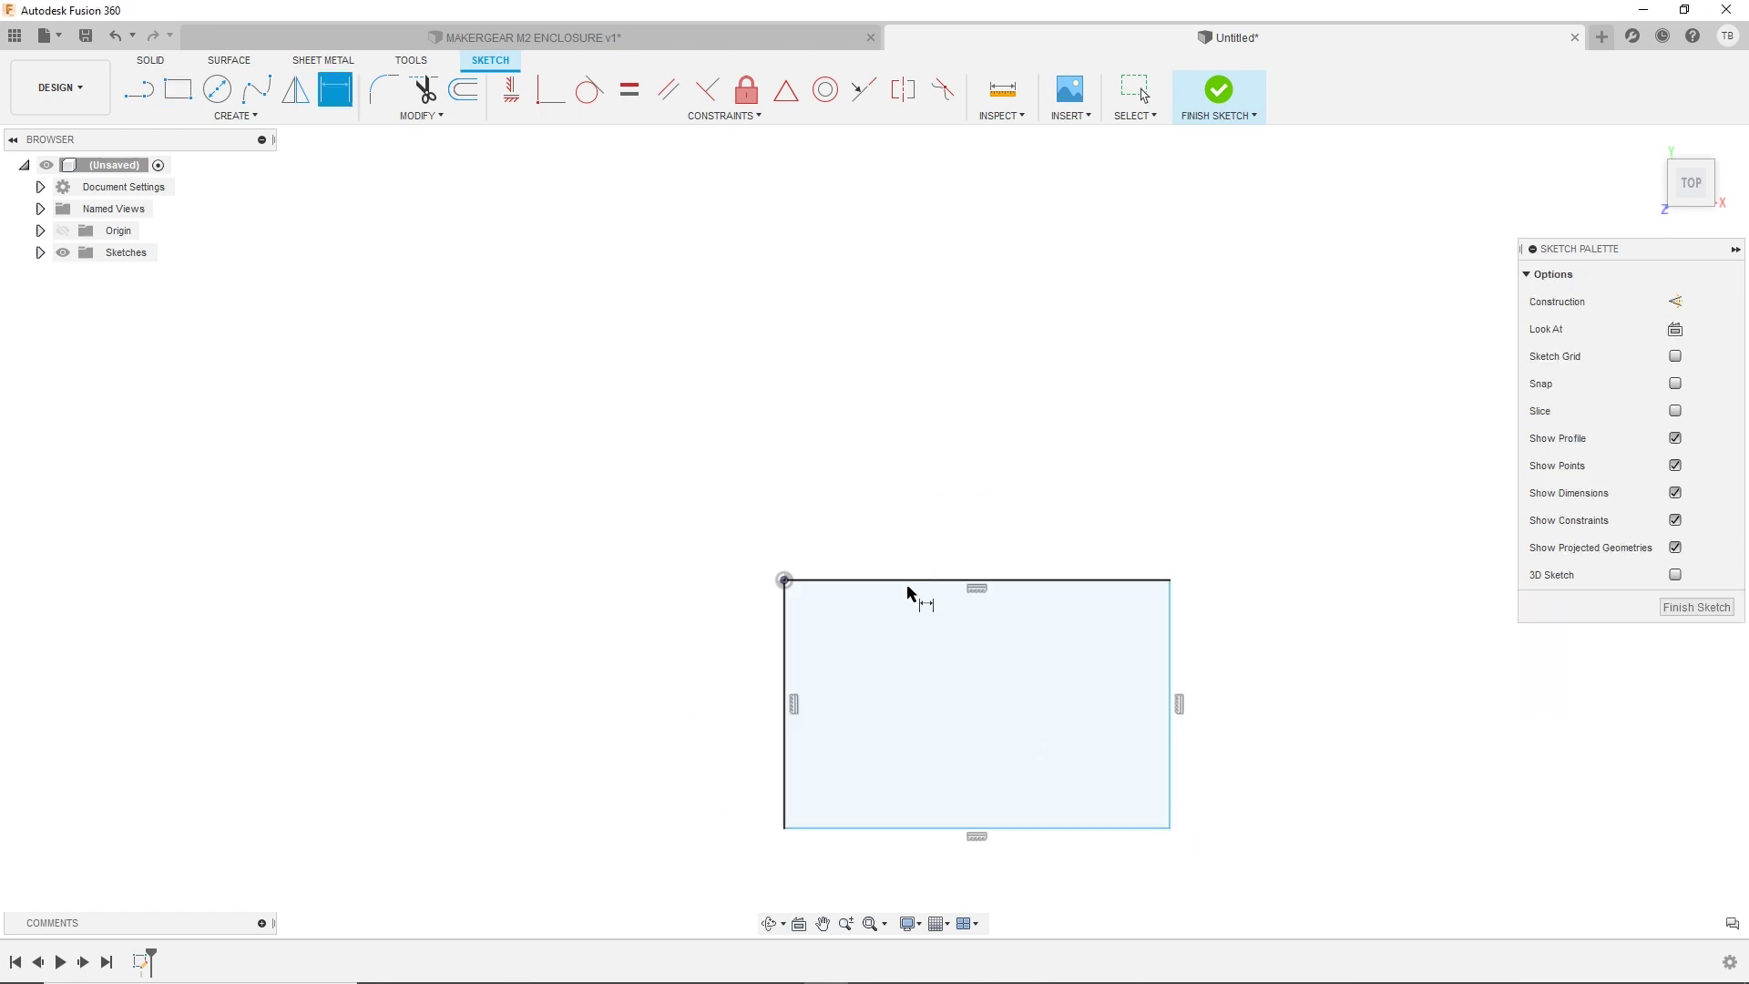
{"action": "left_click", "coordinate": [914, 581]}
{"action": "left_click", "coordinate": [911, 450]}
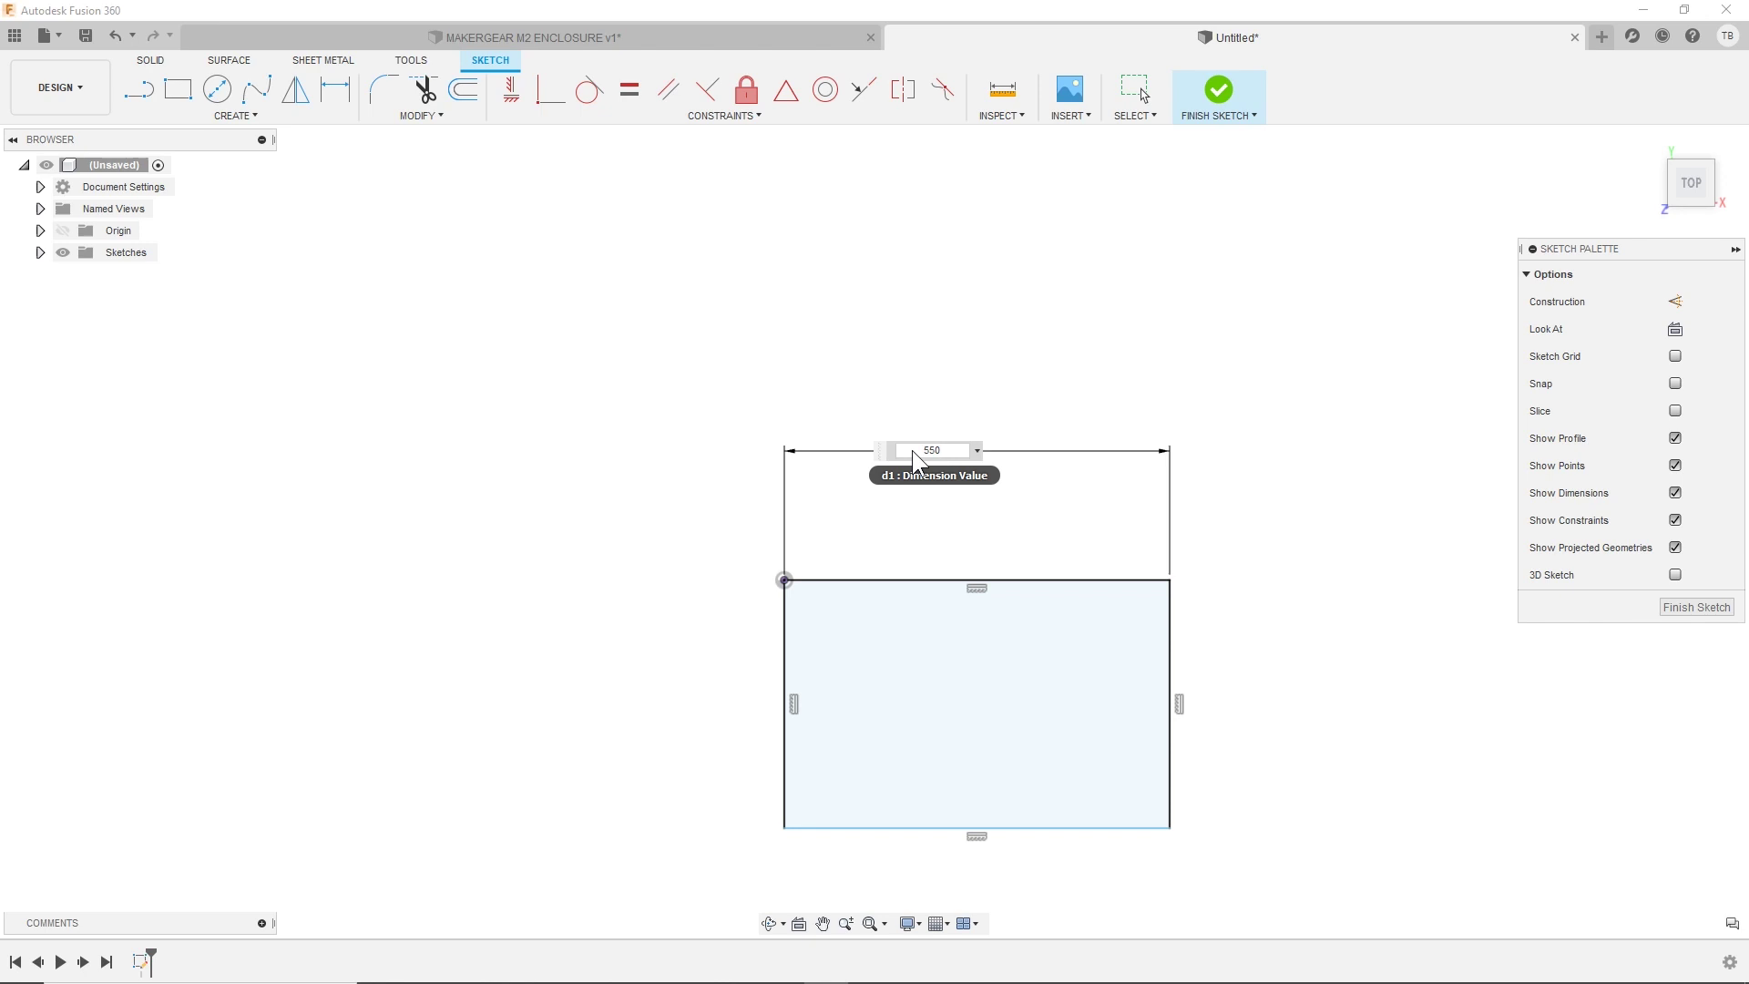
{"action": "type", "text": "550"}
{"action": "key", "text": "Return"}
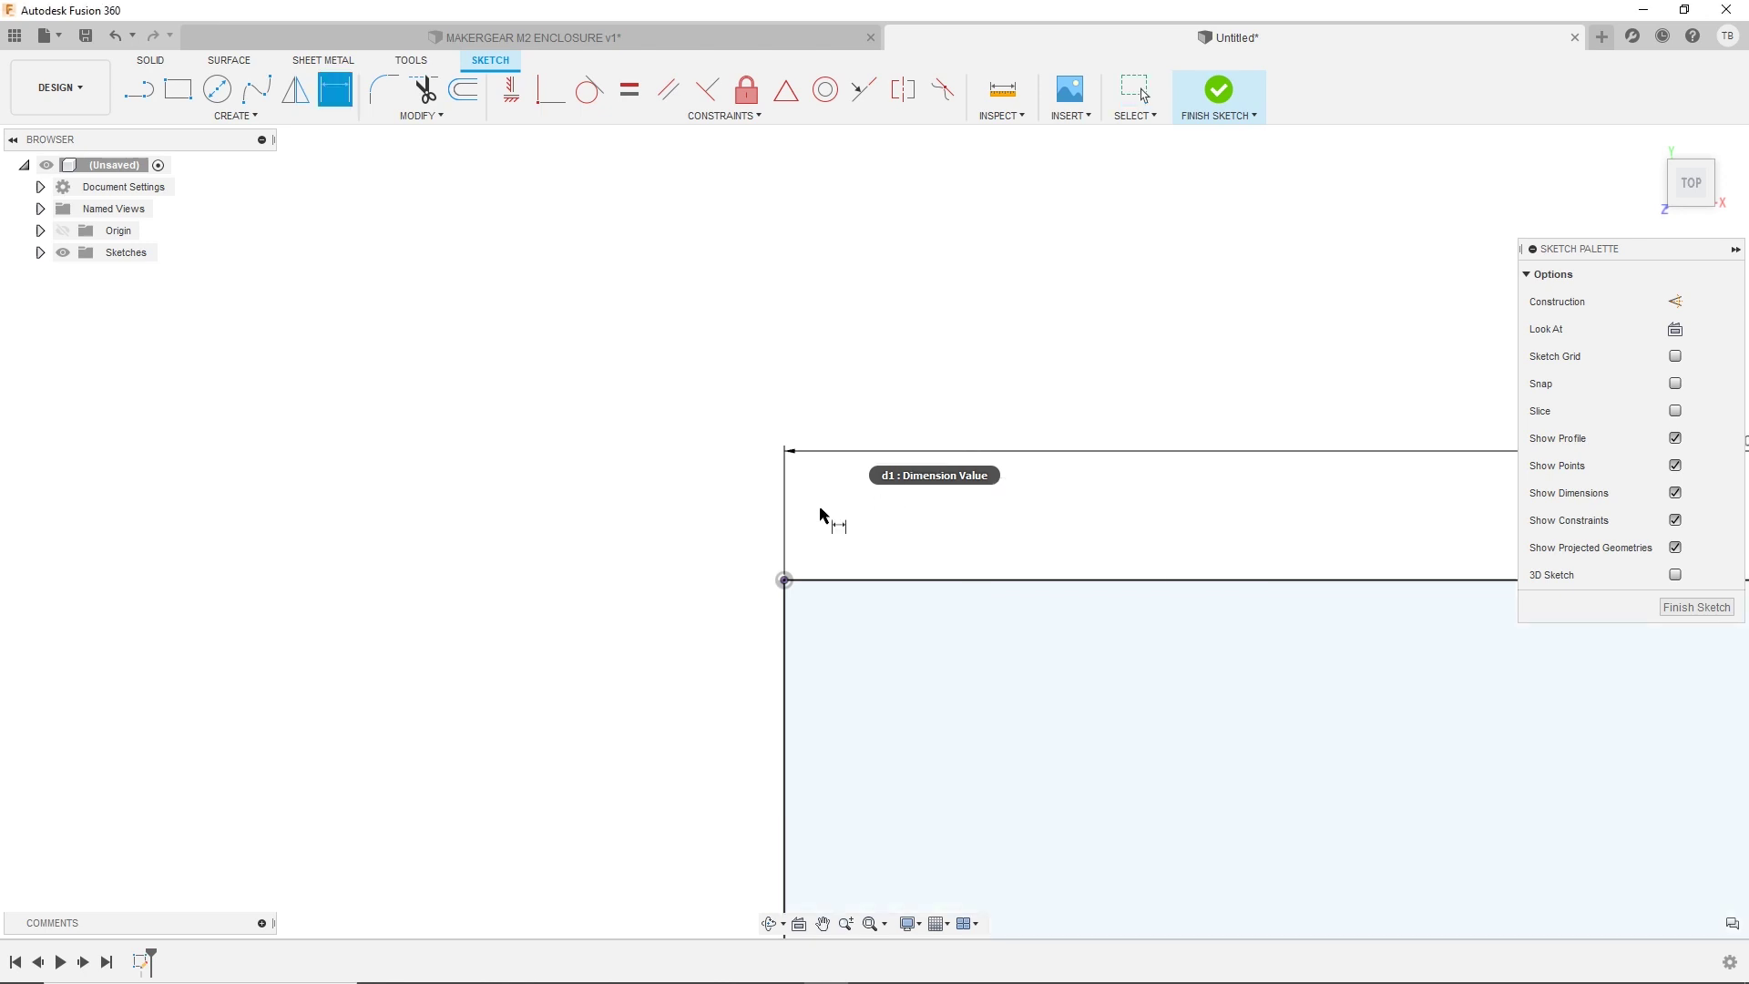
{"action": "left_click", "coordinate": [785, 638]}
{"action": "left_click", "coordinate": [709, 660]}
{"action": "key", "text": "Return"}
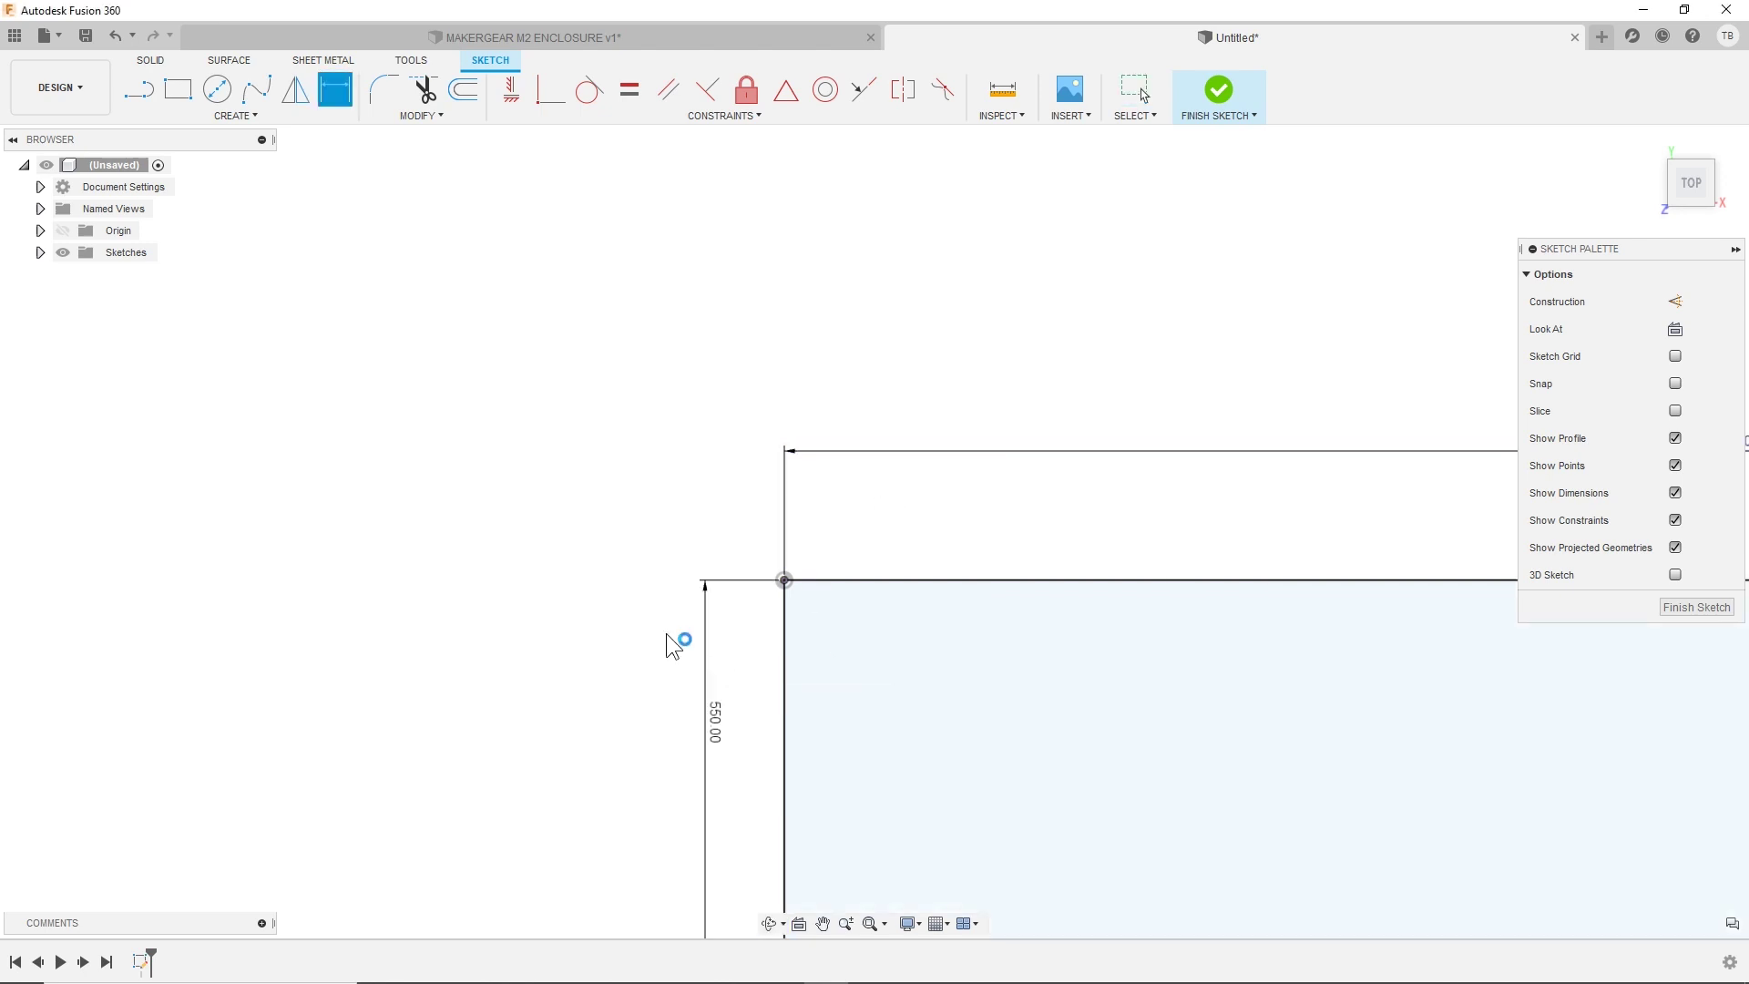
{"action": "mouse_move", "coordinate": [672, 644]}
{"action": "middle_mouse_down", "text": "shift"}
{"action": "mouse_move", "coordinate": [1132, 560]}
{"action": "mouse_move", "coordinate": [1127, 589]}
{"action": "mouse_move", "coordinate": [1111, 586]}
{"action": "middle_mouse_up", "text": "shift"}
{"action": "key", "text": "d"}
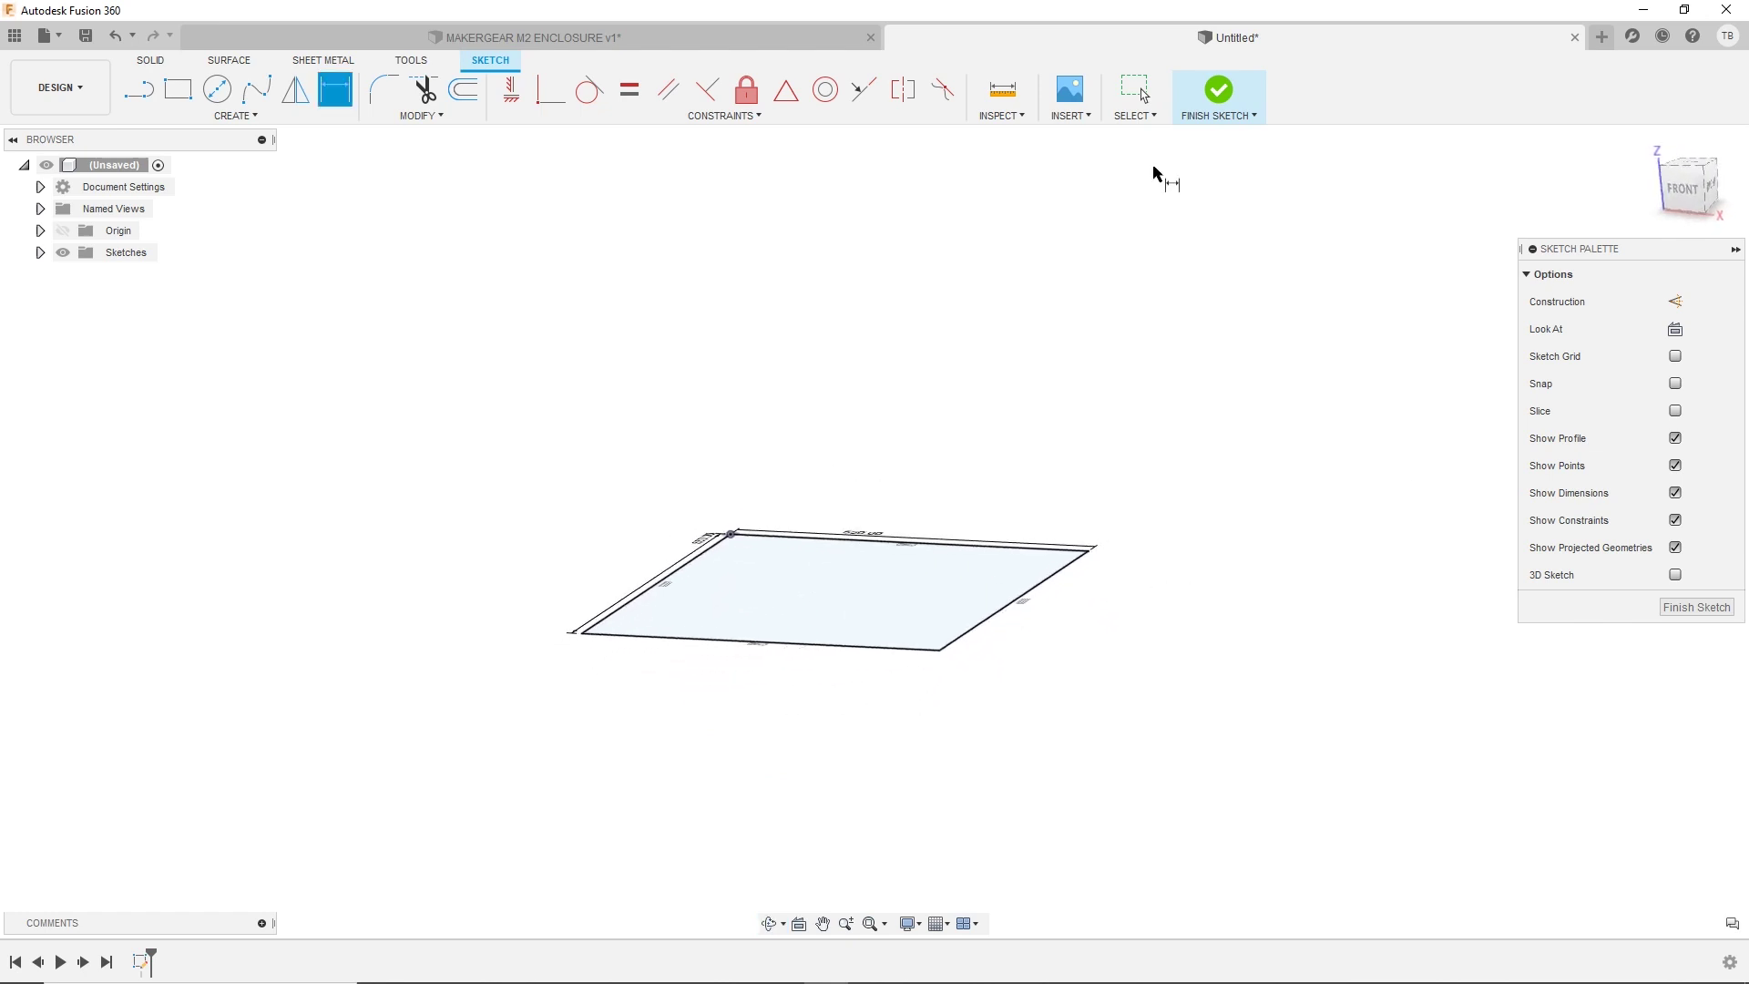
- Finish the sketch and add an offset plane at -450 mm from the XY plane
{"action": "left_click", "coordinate": [1217, 90]}
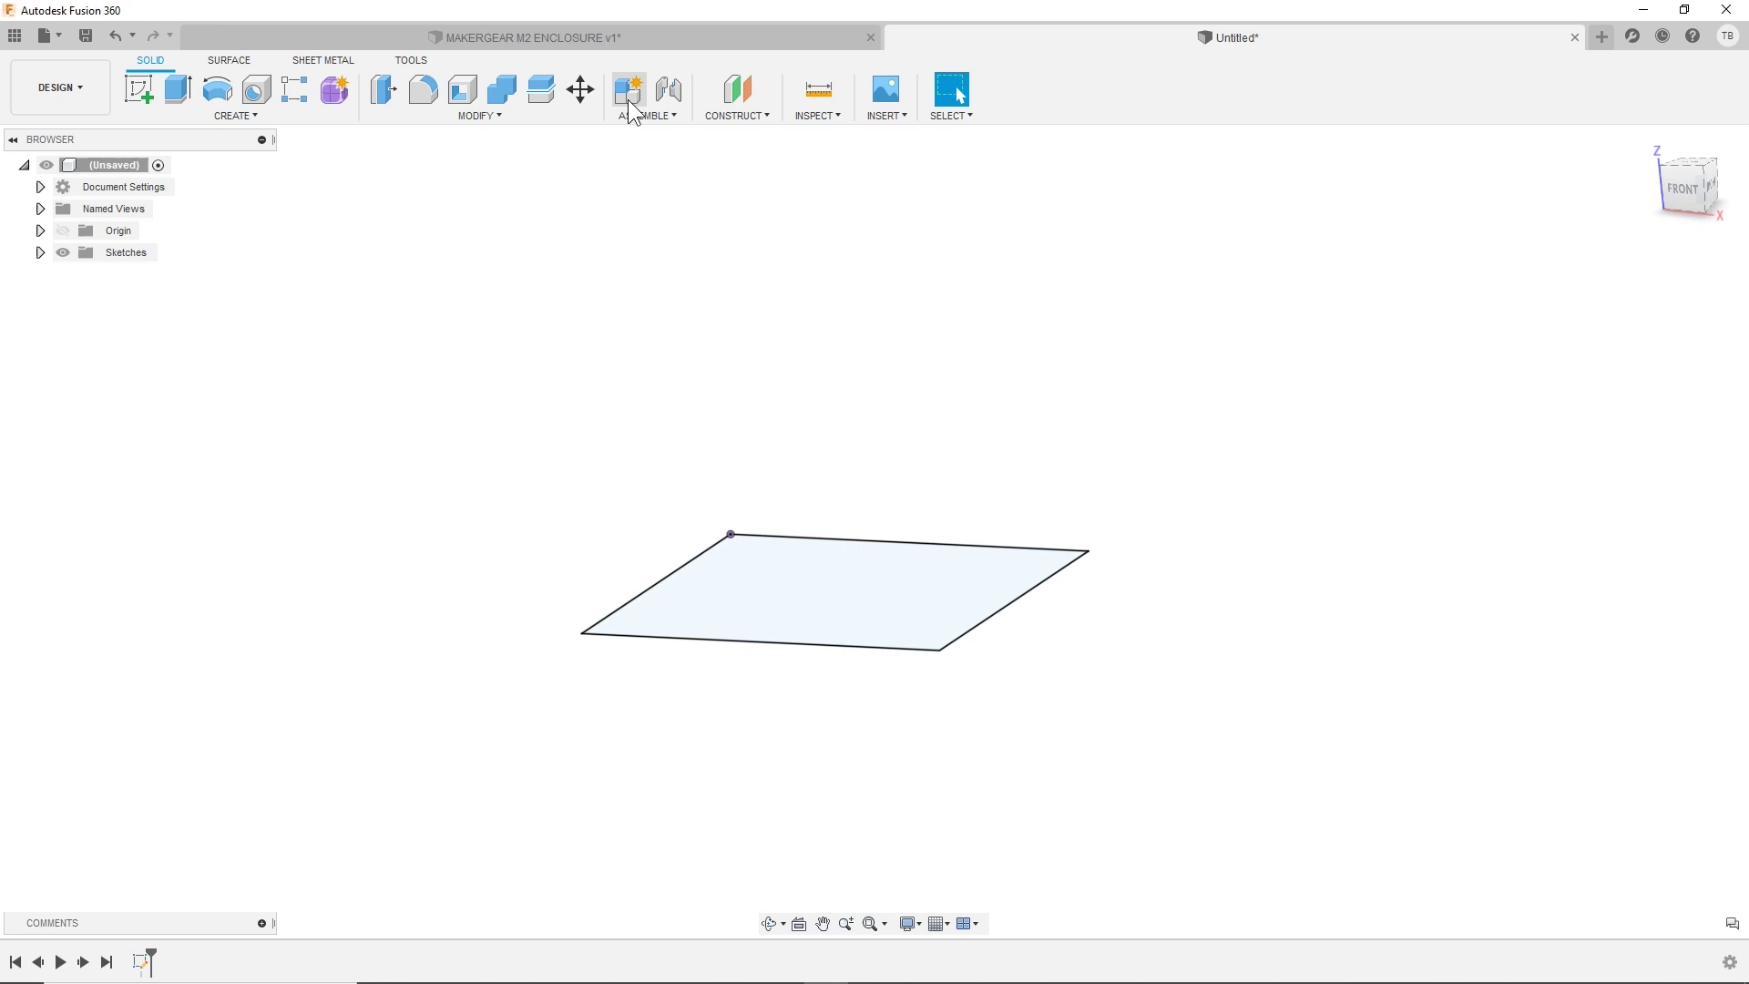
{"action": "left_click", "coordinate": [746, 91]}
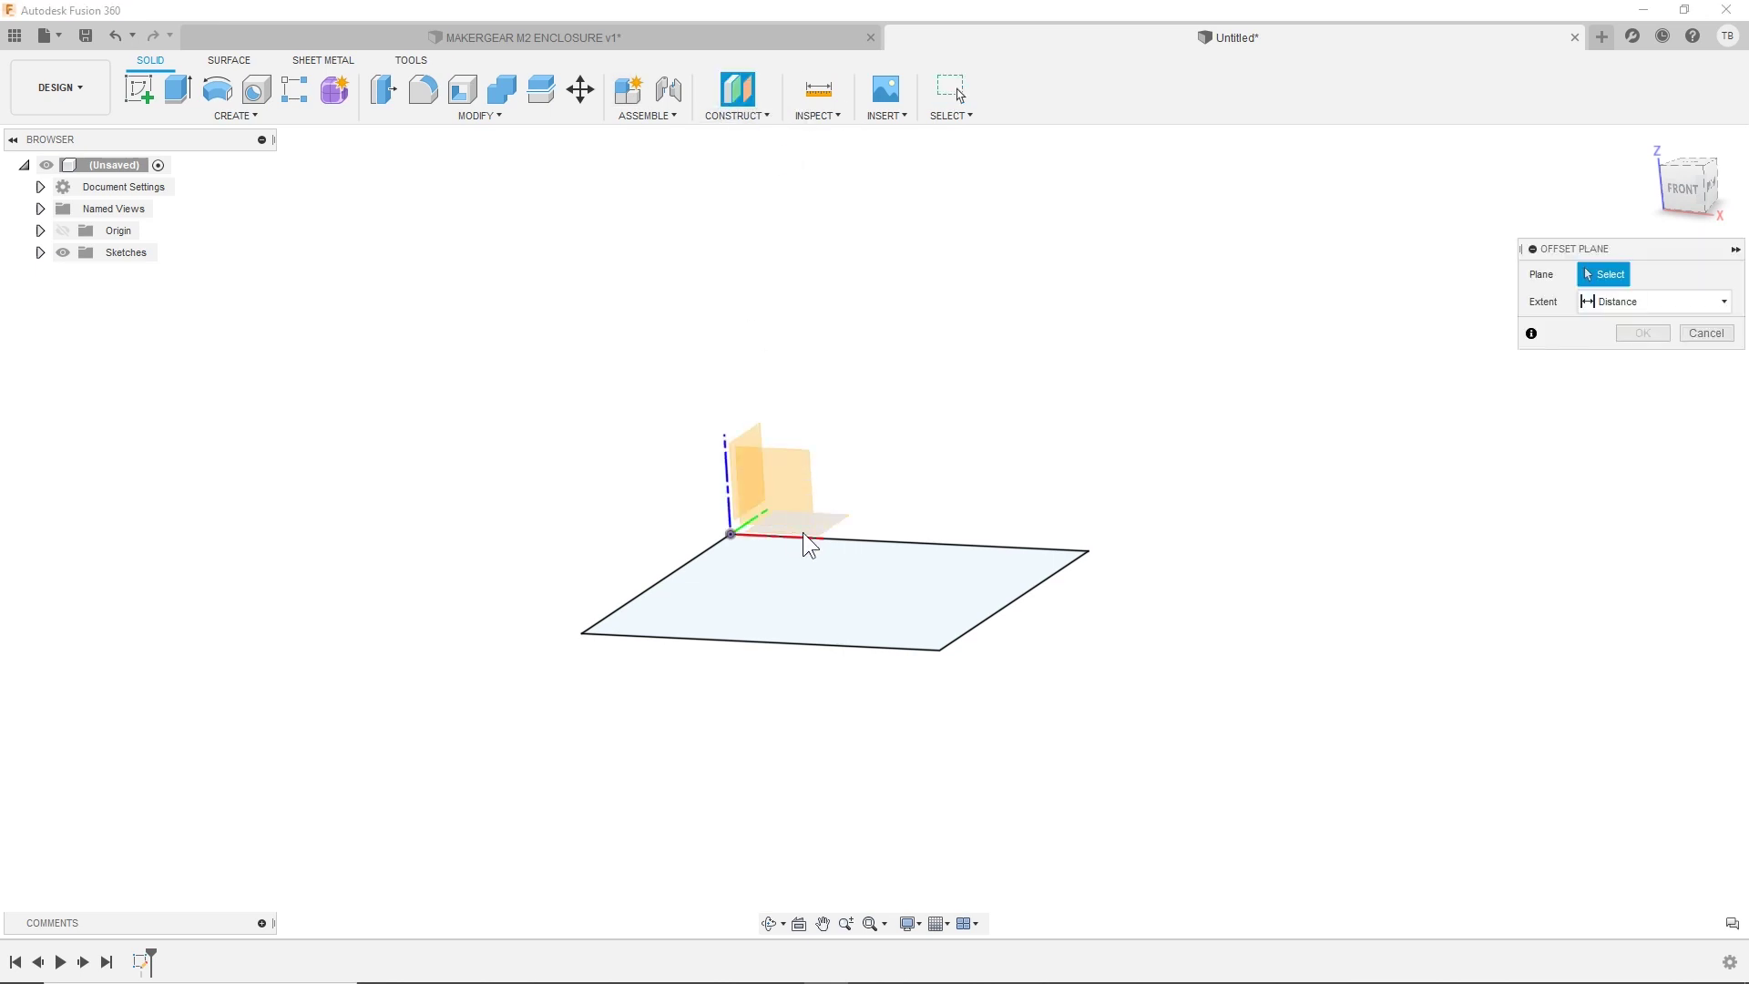
{"action": "left_click", "coordinate": [830, 522]}
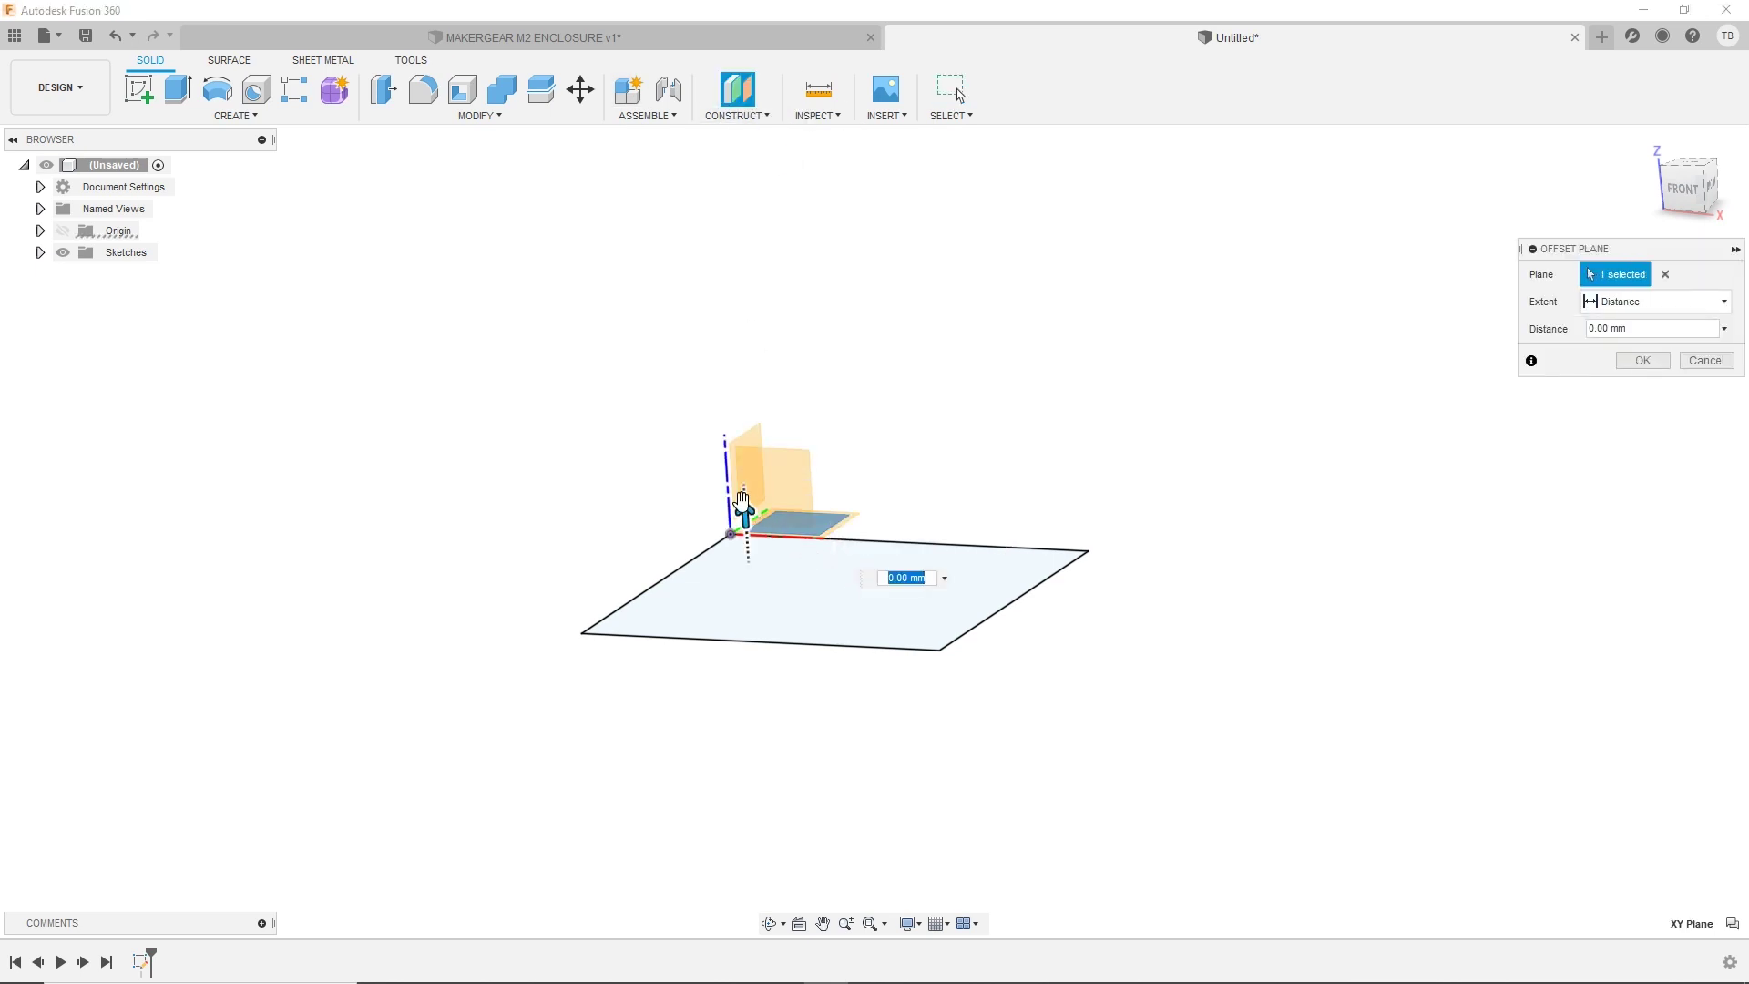
{"action": "left_click_drag", "start_coordinate": [745, 517], "coordinate": [754, 711]}
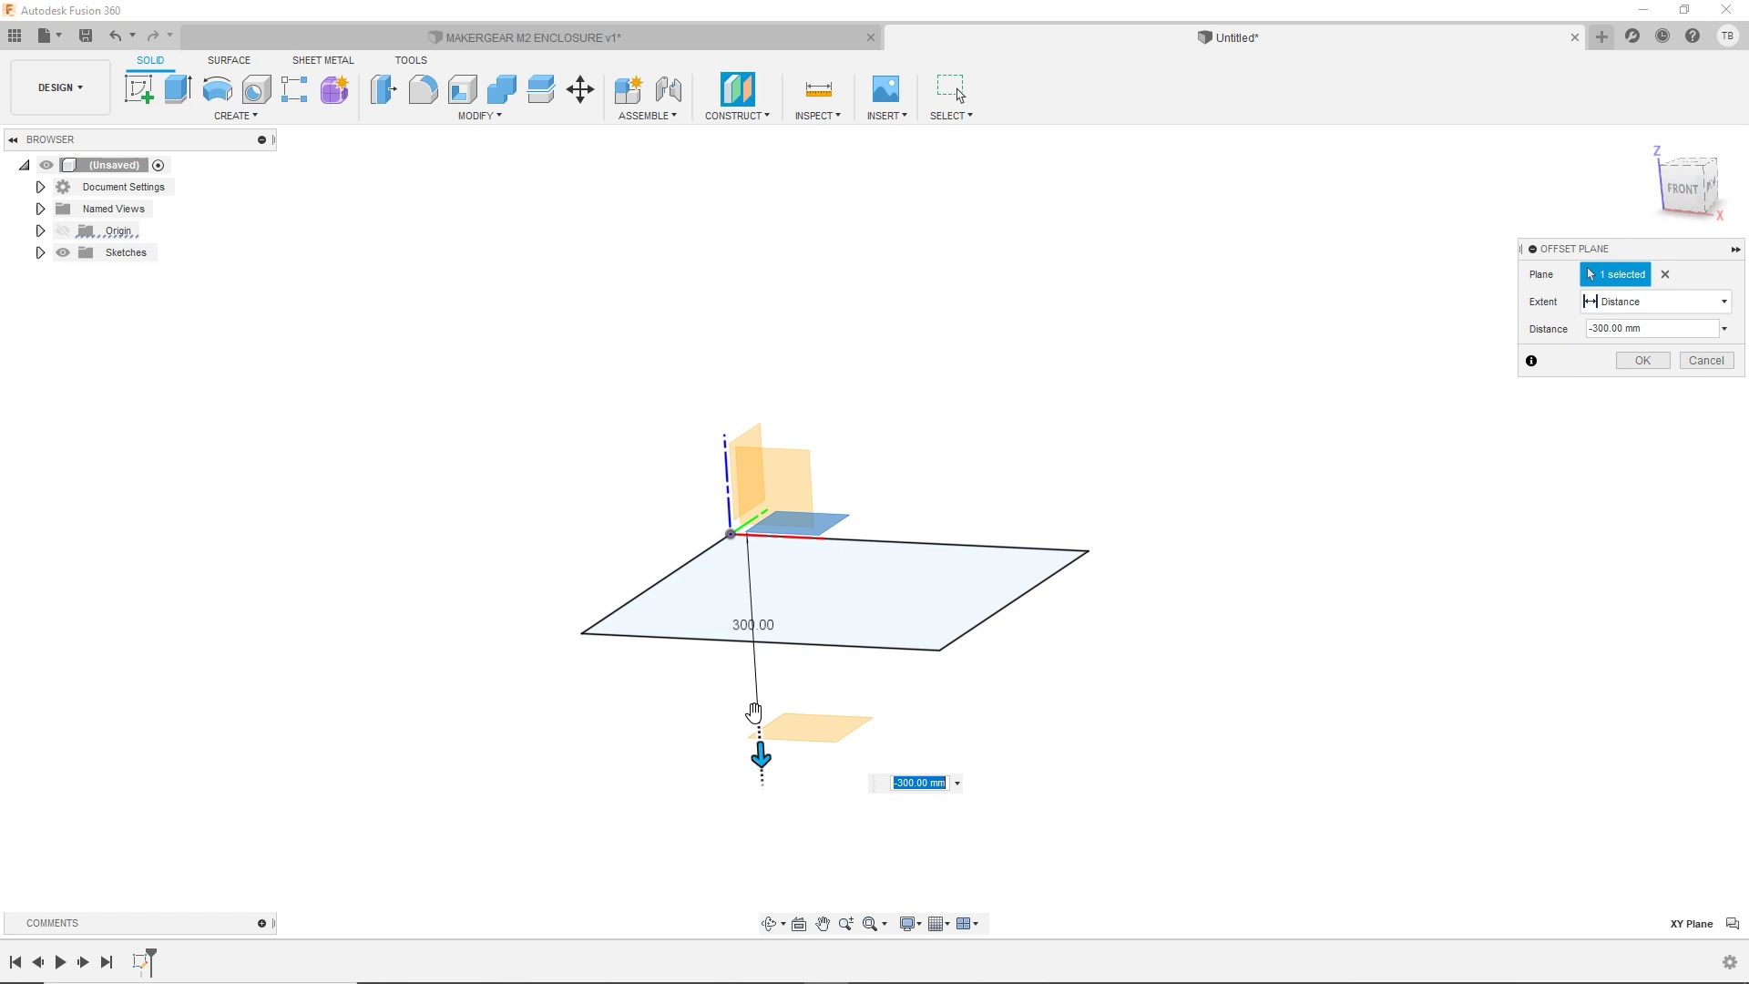
{"action": "type", "text": "450"}
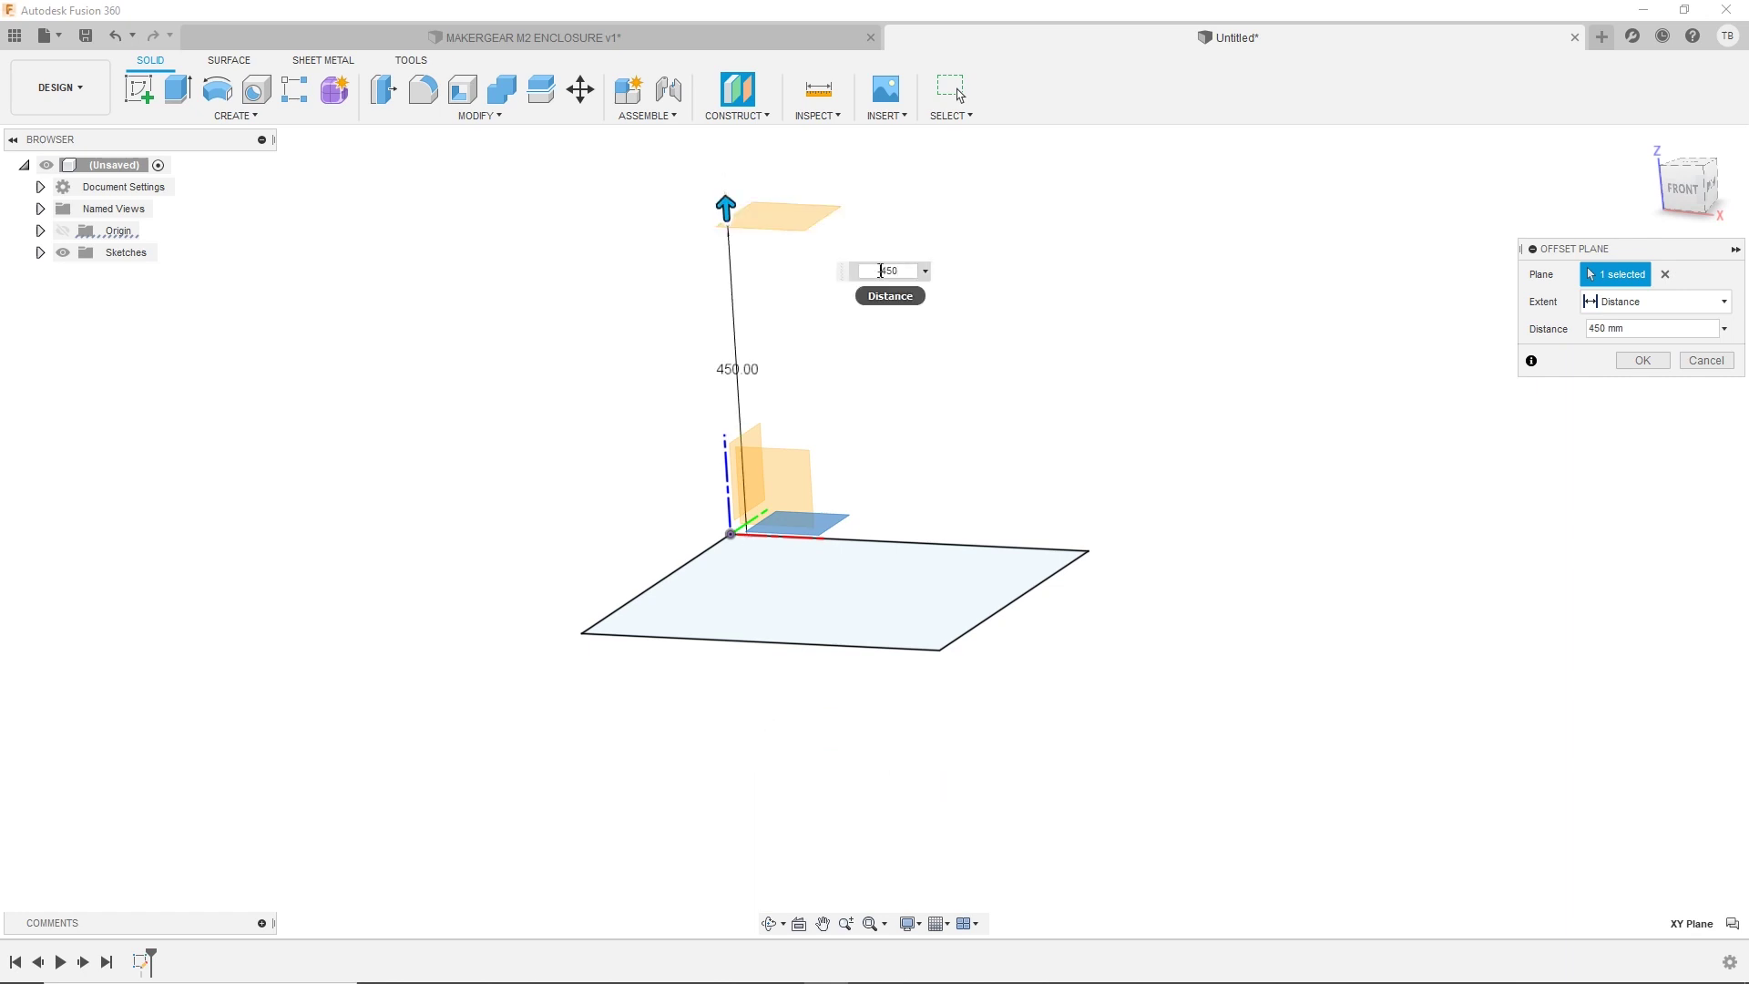
{"action": "left_click", "coordinate": [878, 270]}
{"action": "type", "text": "-"}
{"action": "key", "text": "Return"}
{"action": "middle_click_drag", "start_coordinate": [864, 732], "coordinate": [983, 732], "text": "shift"}
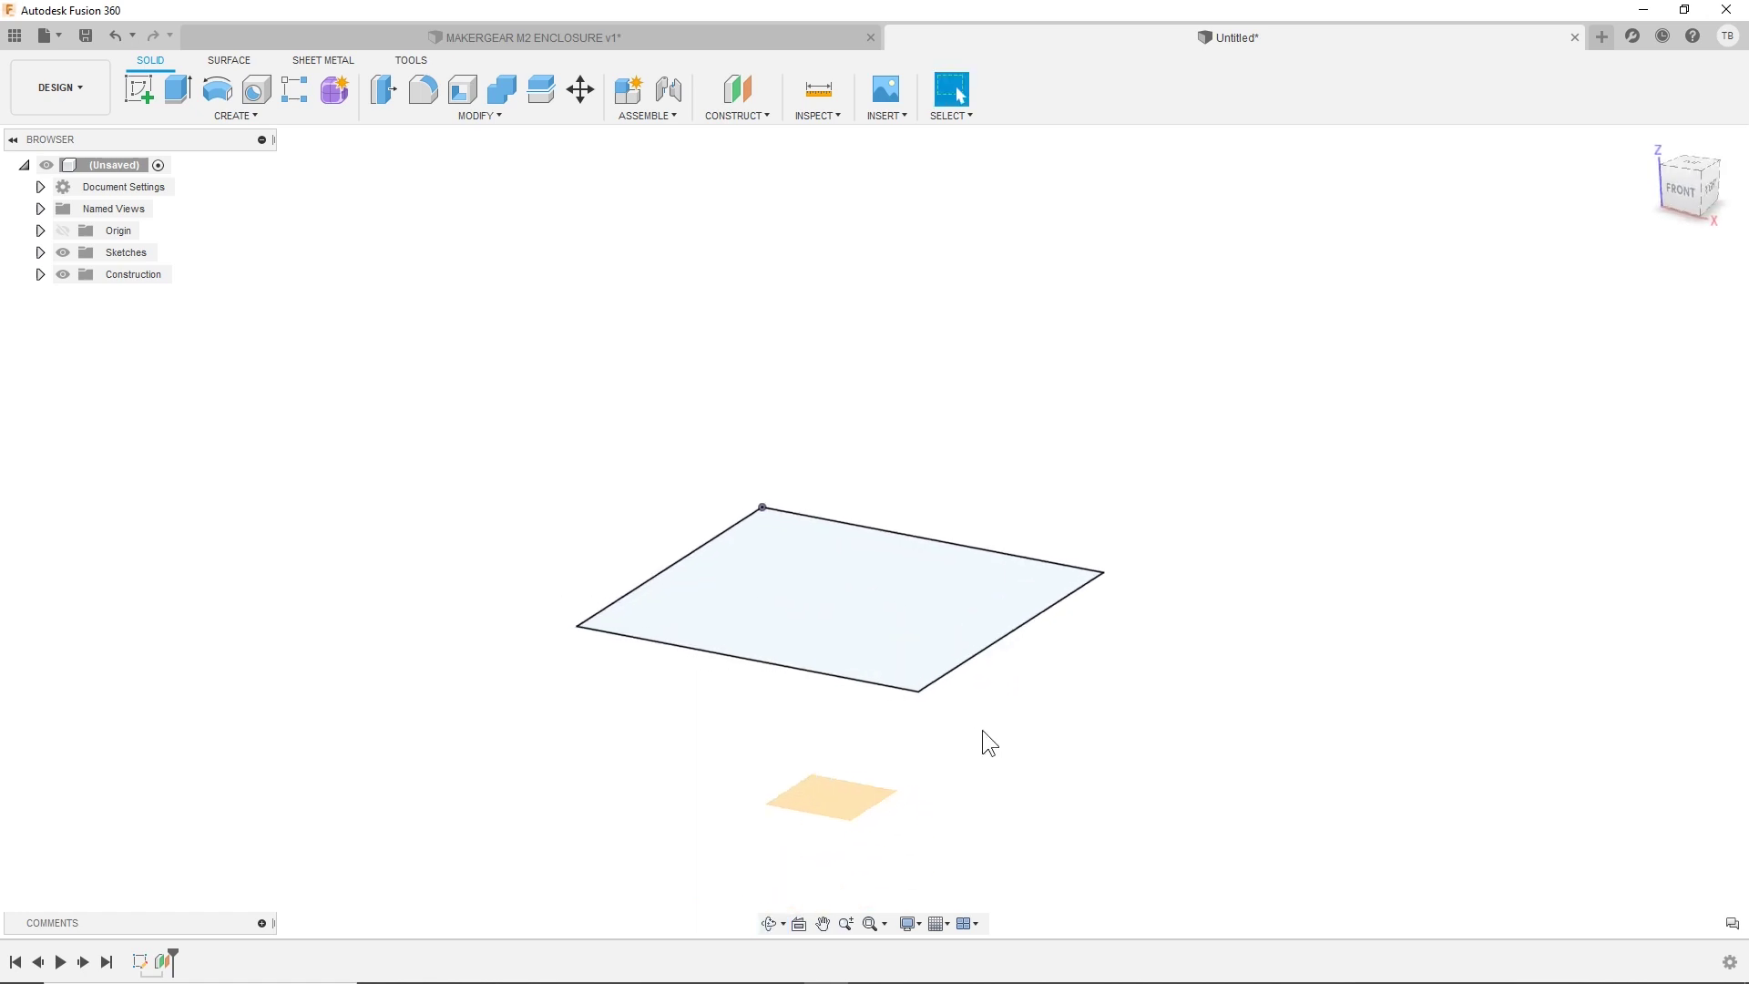
- Extrude the square profile -50 mm into a solid slab and select its bottom face
{"action": "left_click", "coordinate": [736, 579]}
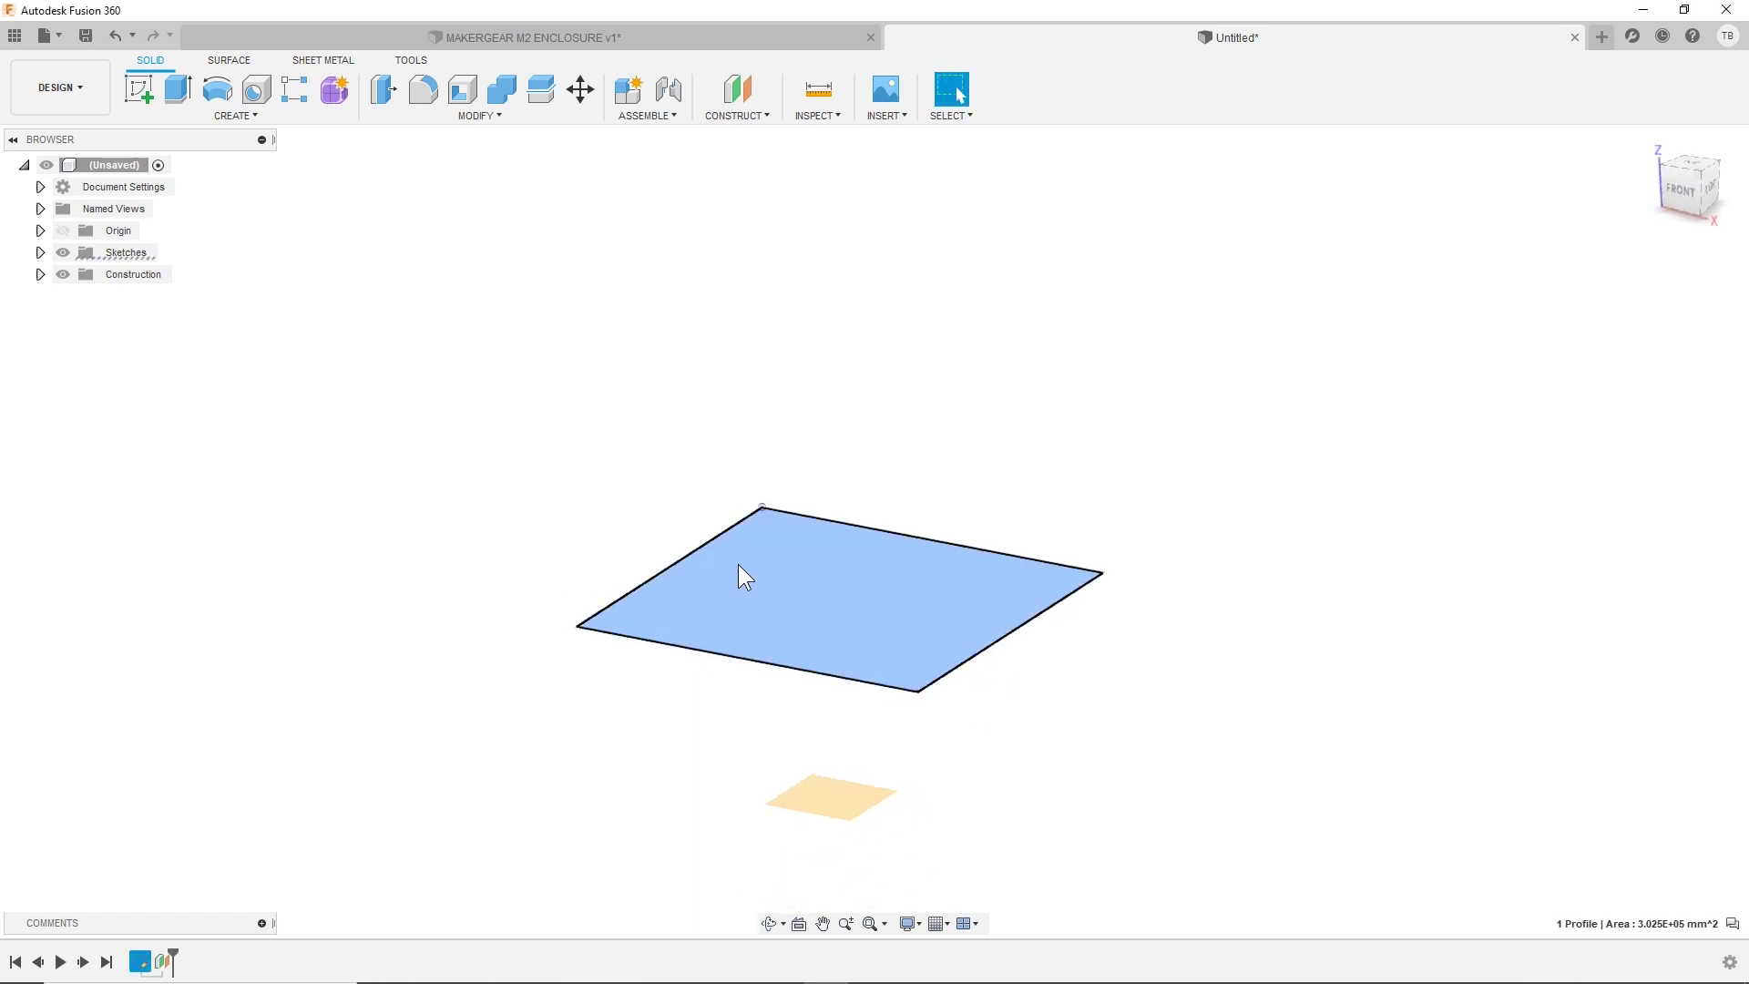
{"action": "type", "text": "e"}
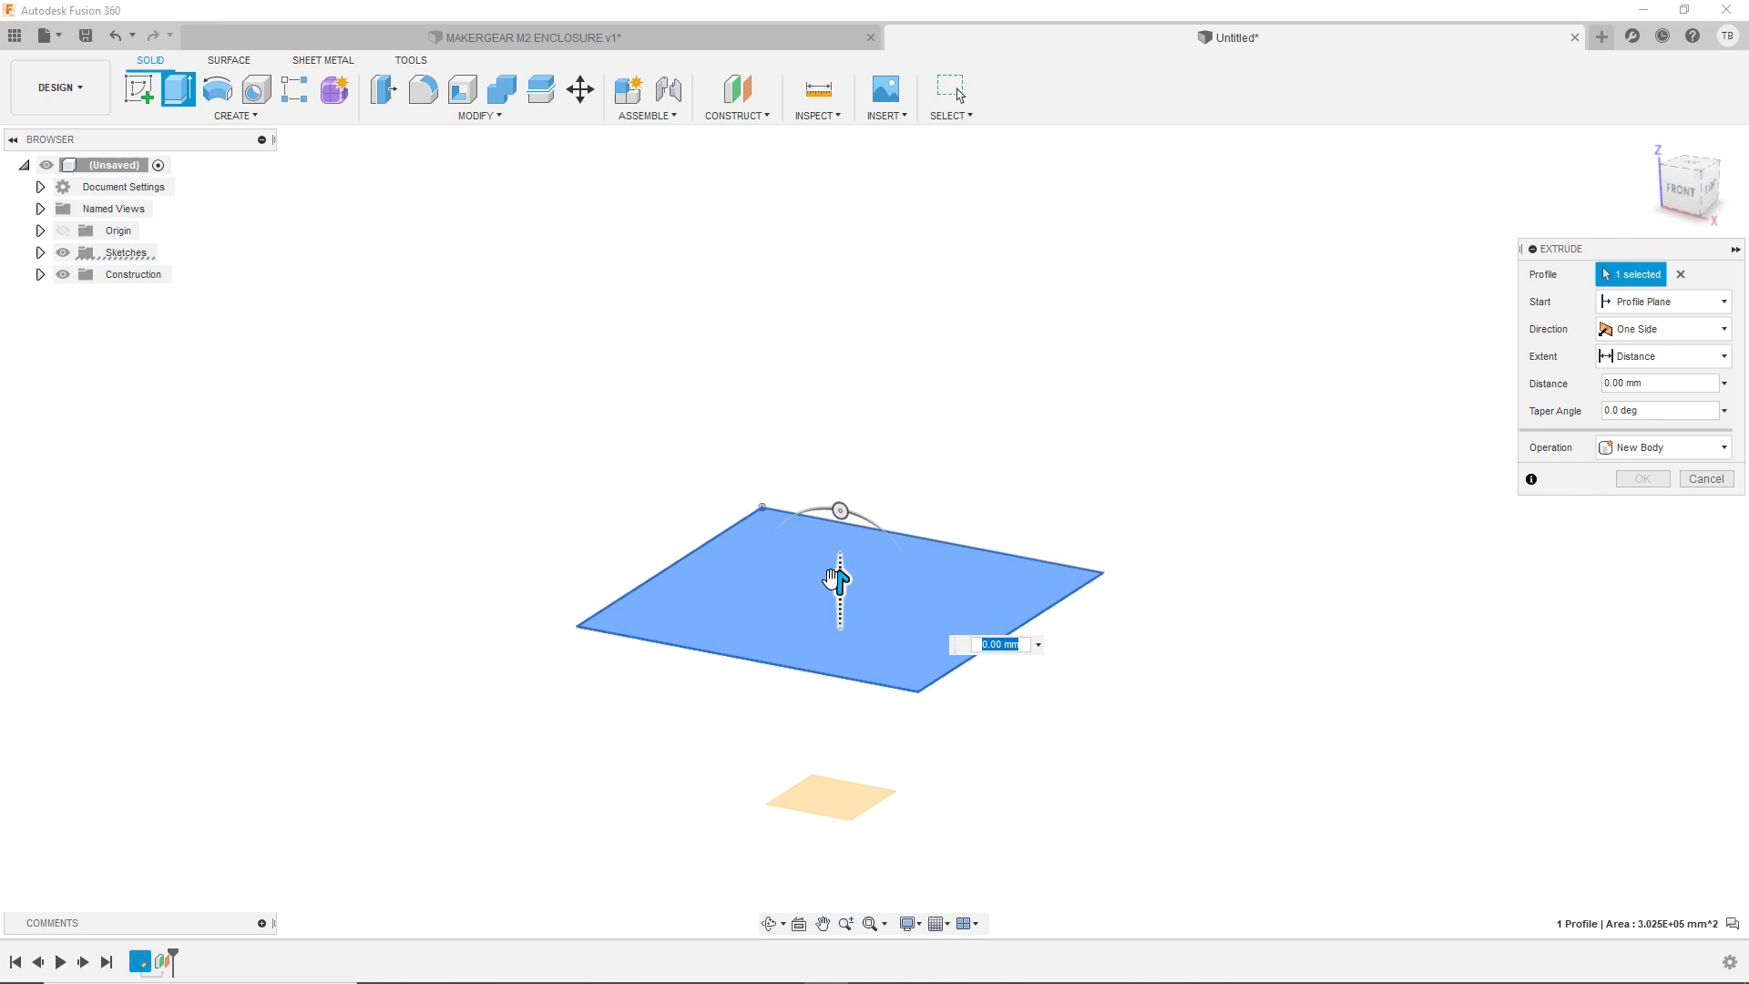
{"action": "type", "text": "-50"}
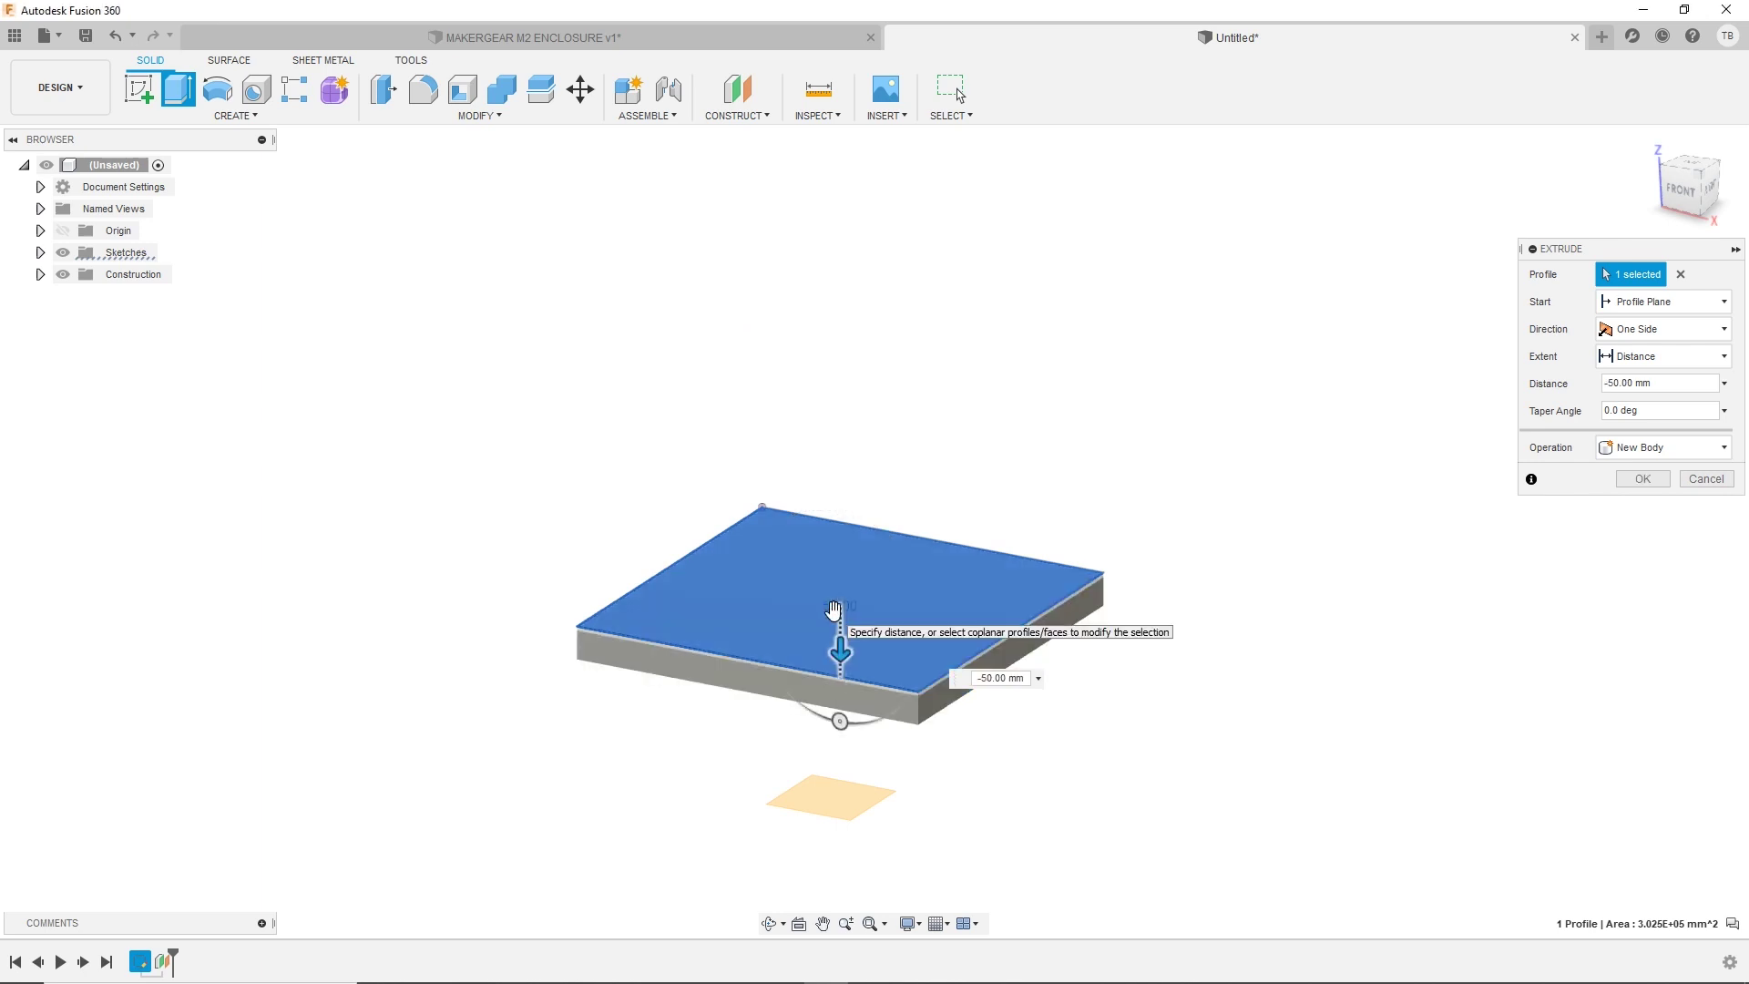
{"action": "left_click", "coordinate": [1642, 478]}
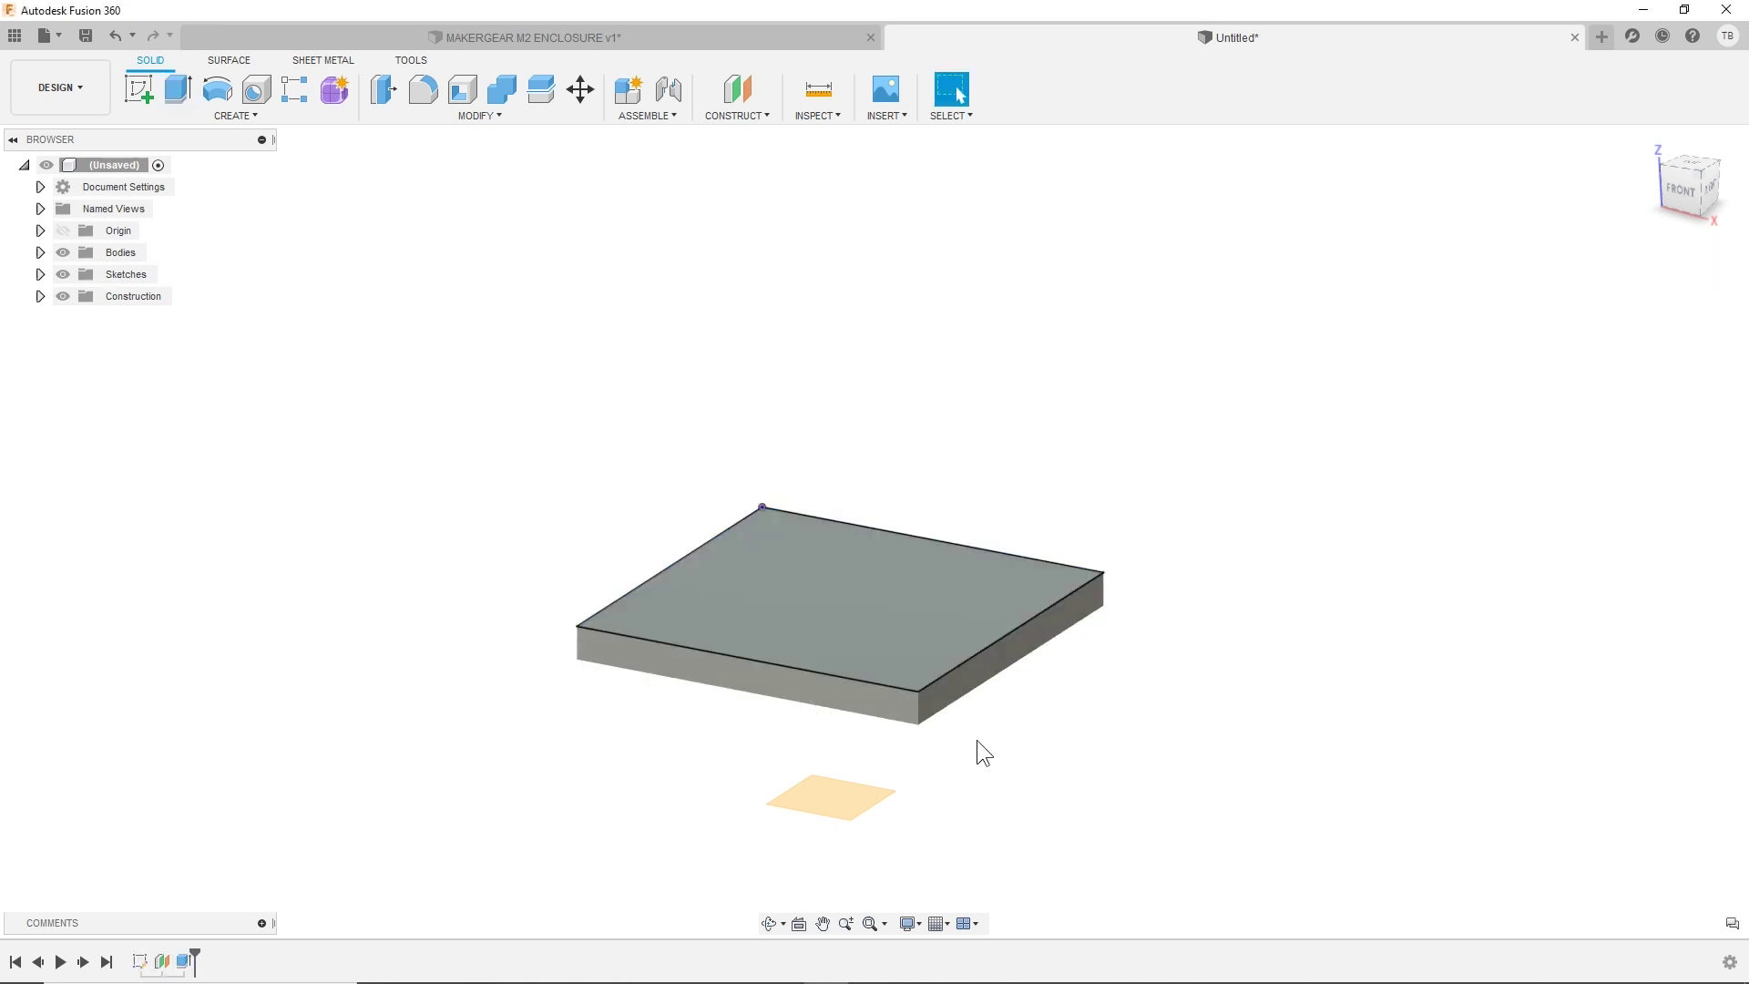
{"action": "middle_click_drag", "start_coordinate": [738, 679], "coordinate": [675, 630], "text": "shift"}
{"action": "left_click", "coordinate": [685, 565]}
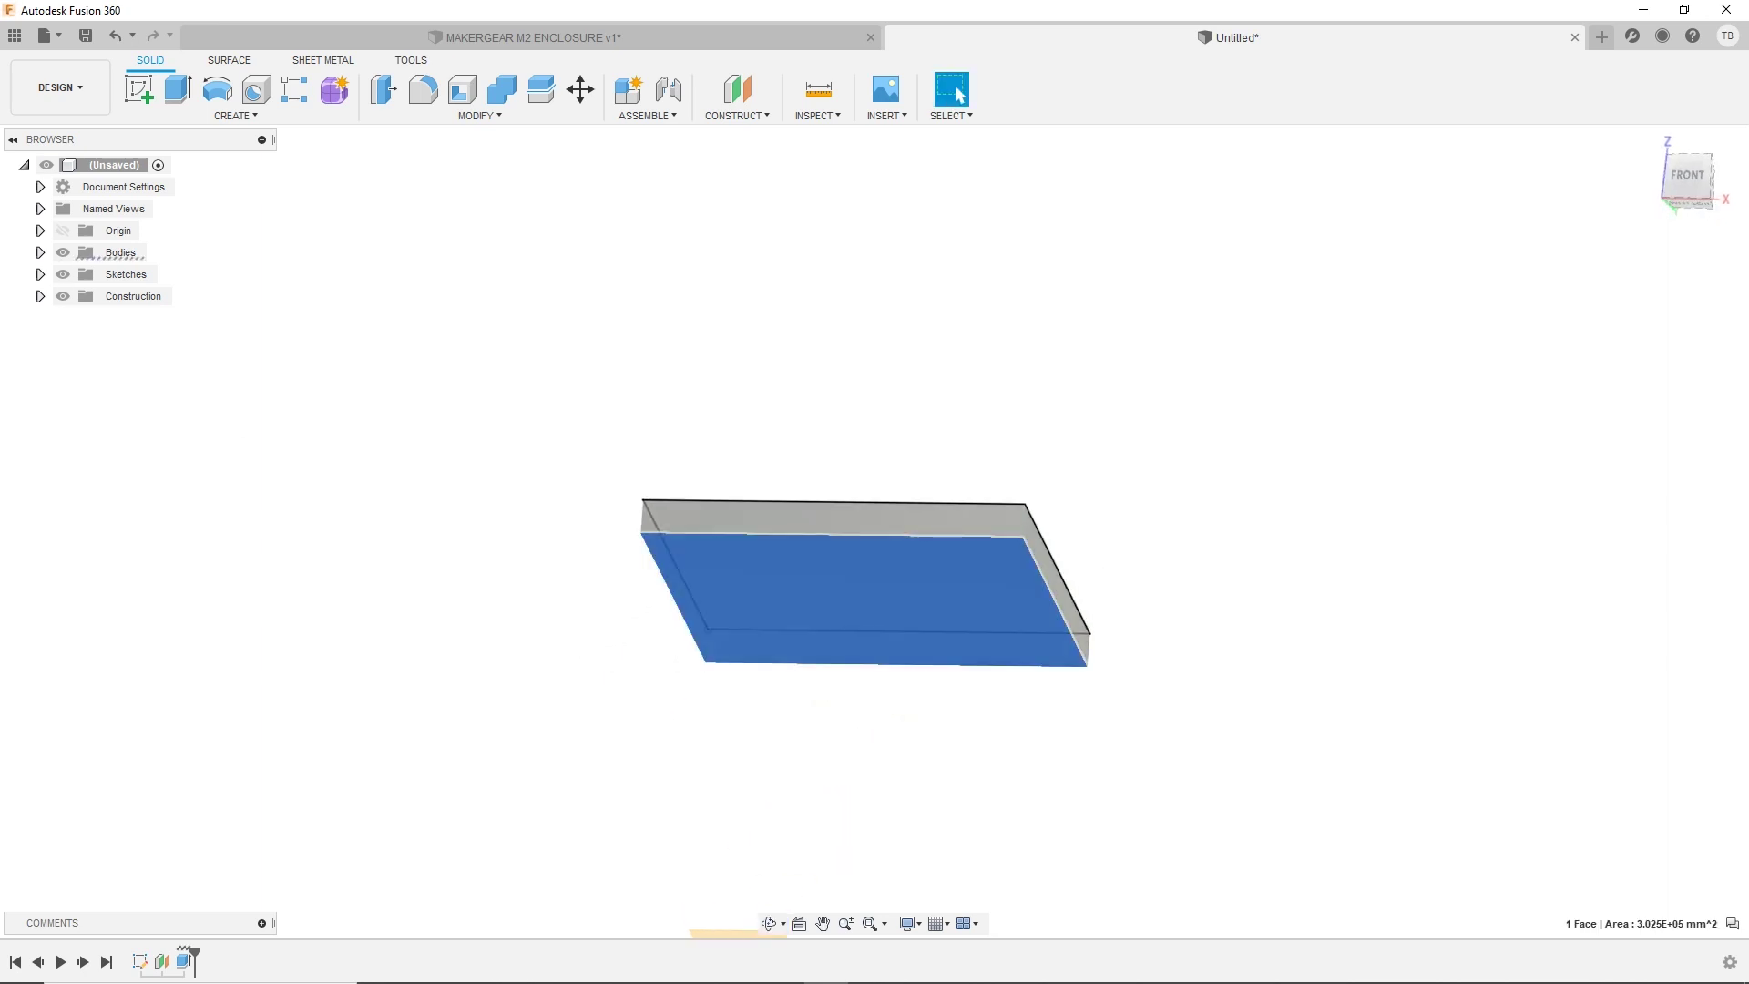
- Start a sketch on the slab's underside and draw a leg square at one corner
{"action": "left_click", "coordinate": [151, 90]}
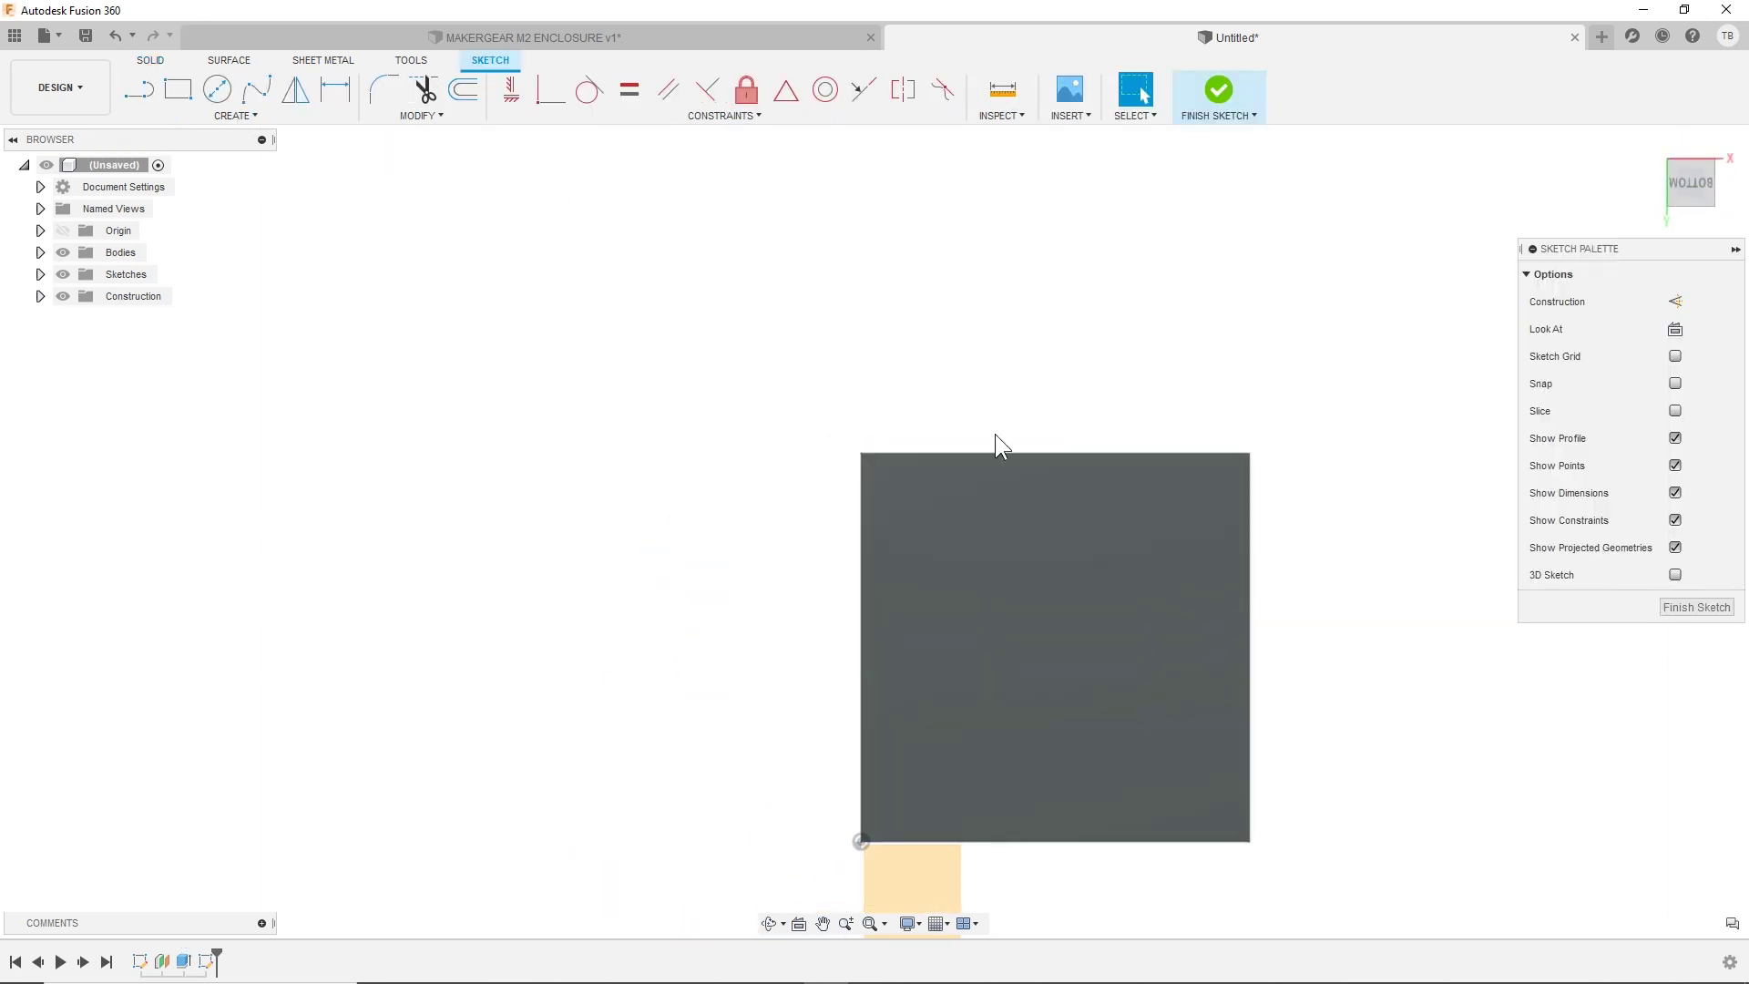
{"action": "middle_click_drag", "start_coordinate": [979, 443], "coordinate": [933, 531], "text": "shift"}
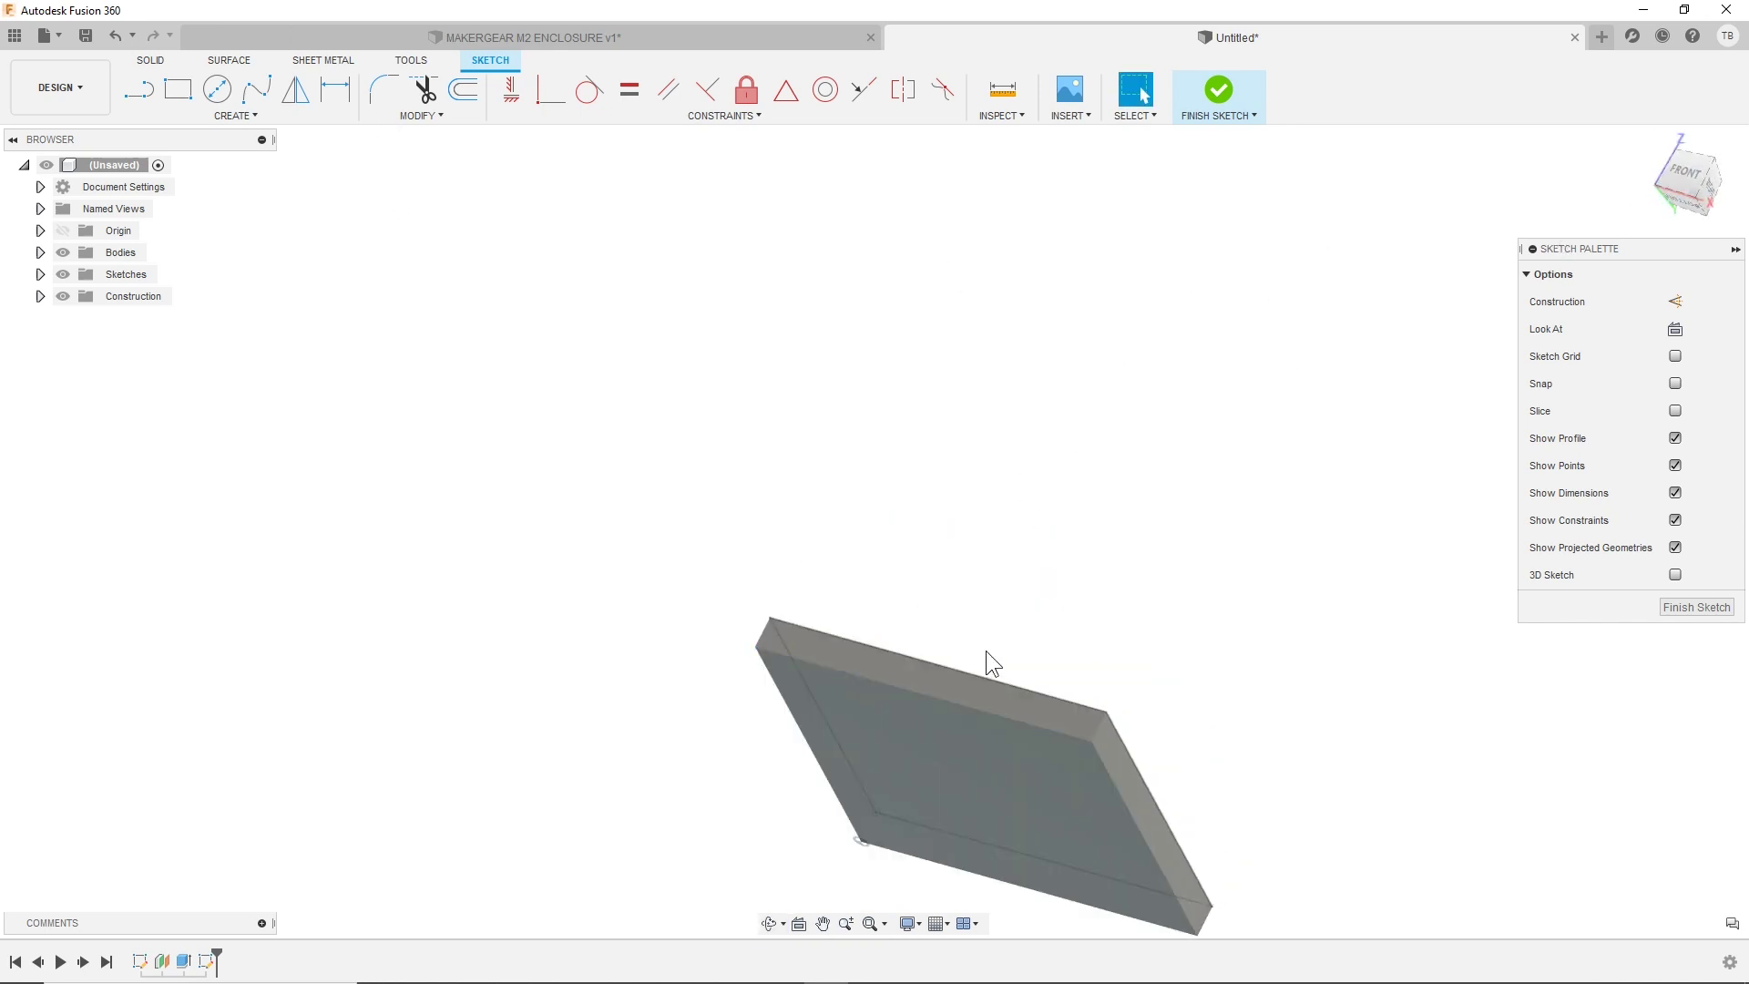
{"action": "left_click", "coordinate": [1649, 141]}
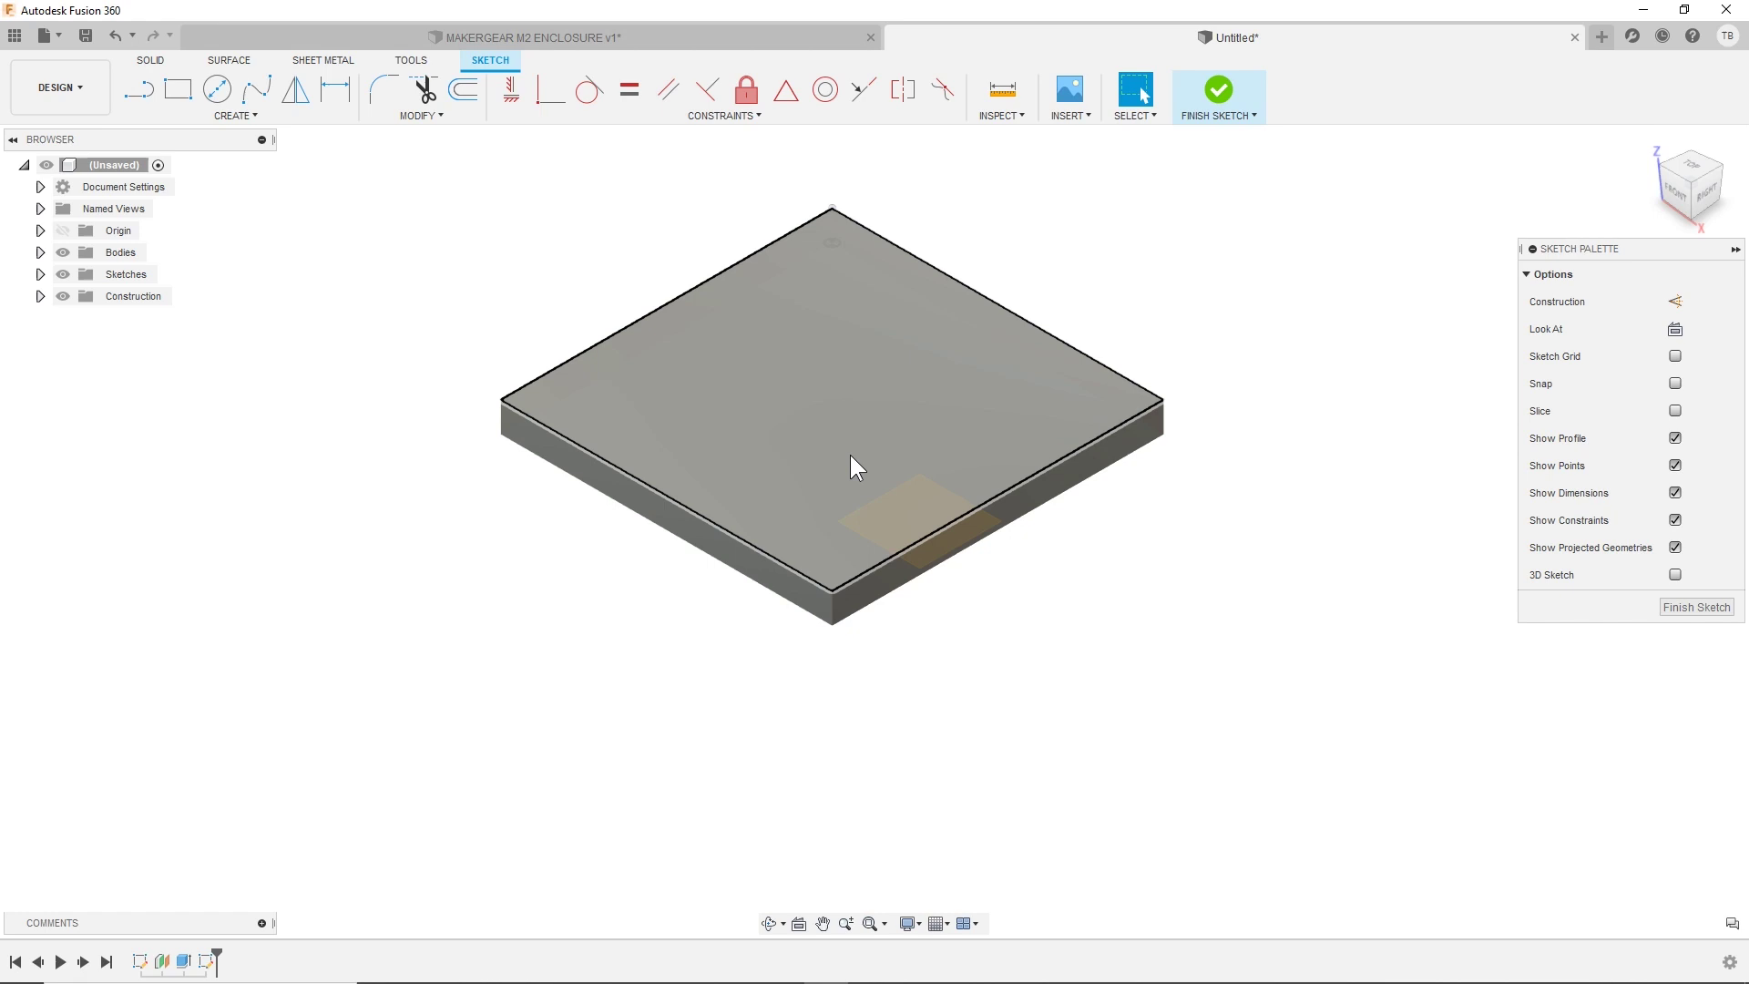
{"action": "middle_click_drag", "start_coordinate": [850, 456], "coordinate": [847, 347], "text": "shift"}
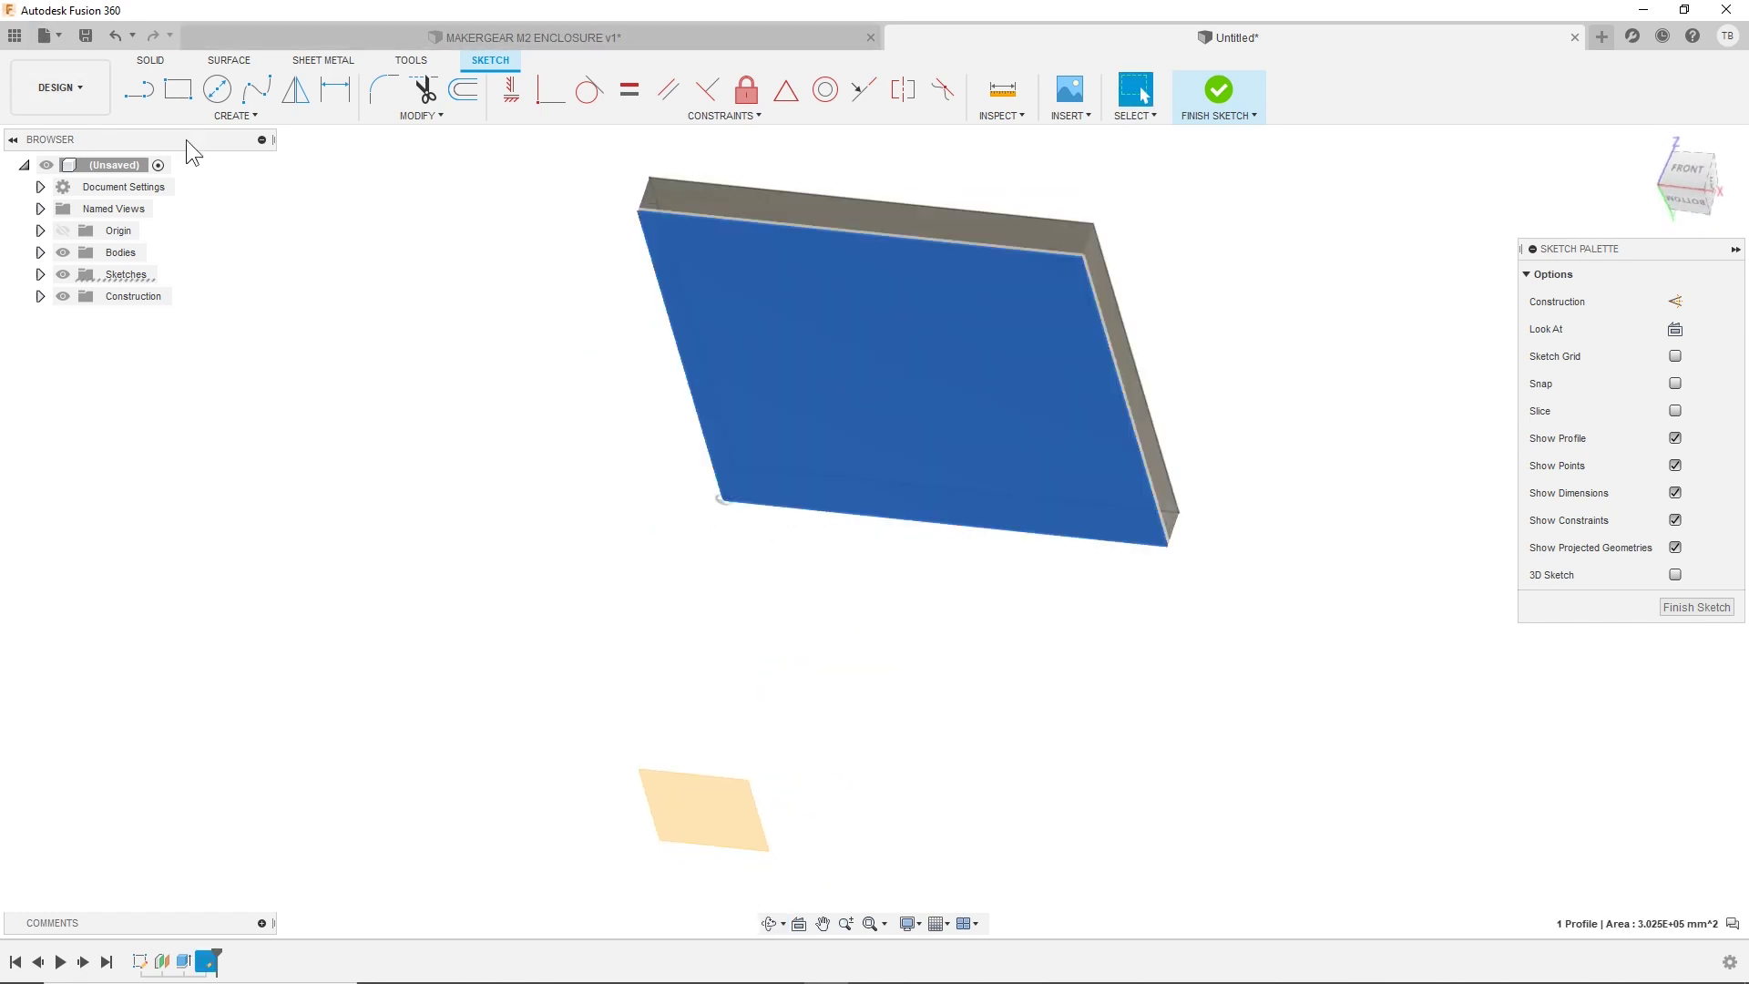
{"action": "left_click", "coordinate": [178, 88]}
{"action": "middle_click_drag", "start_coordinate": [781, 336], "coordinate": [645, 244], "text": "shift"}
{"action": "left_click", "coordinate": [633, 238]}
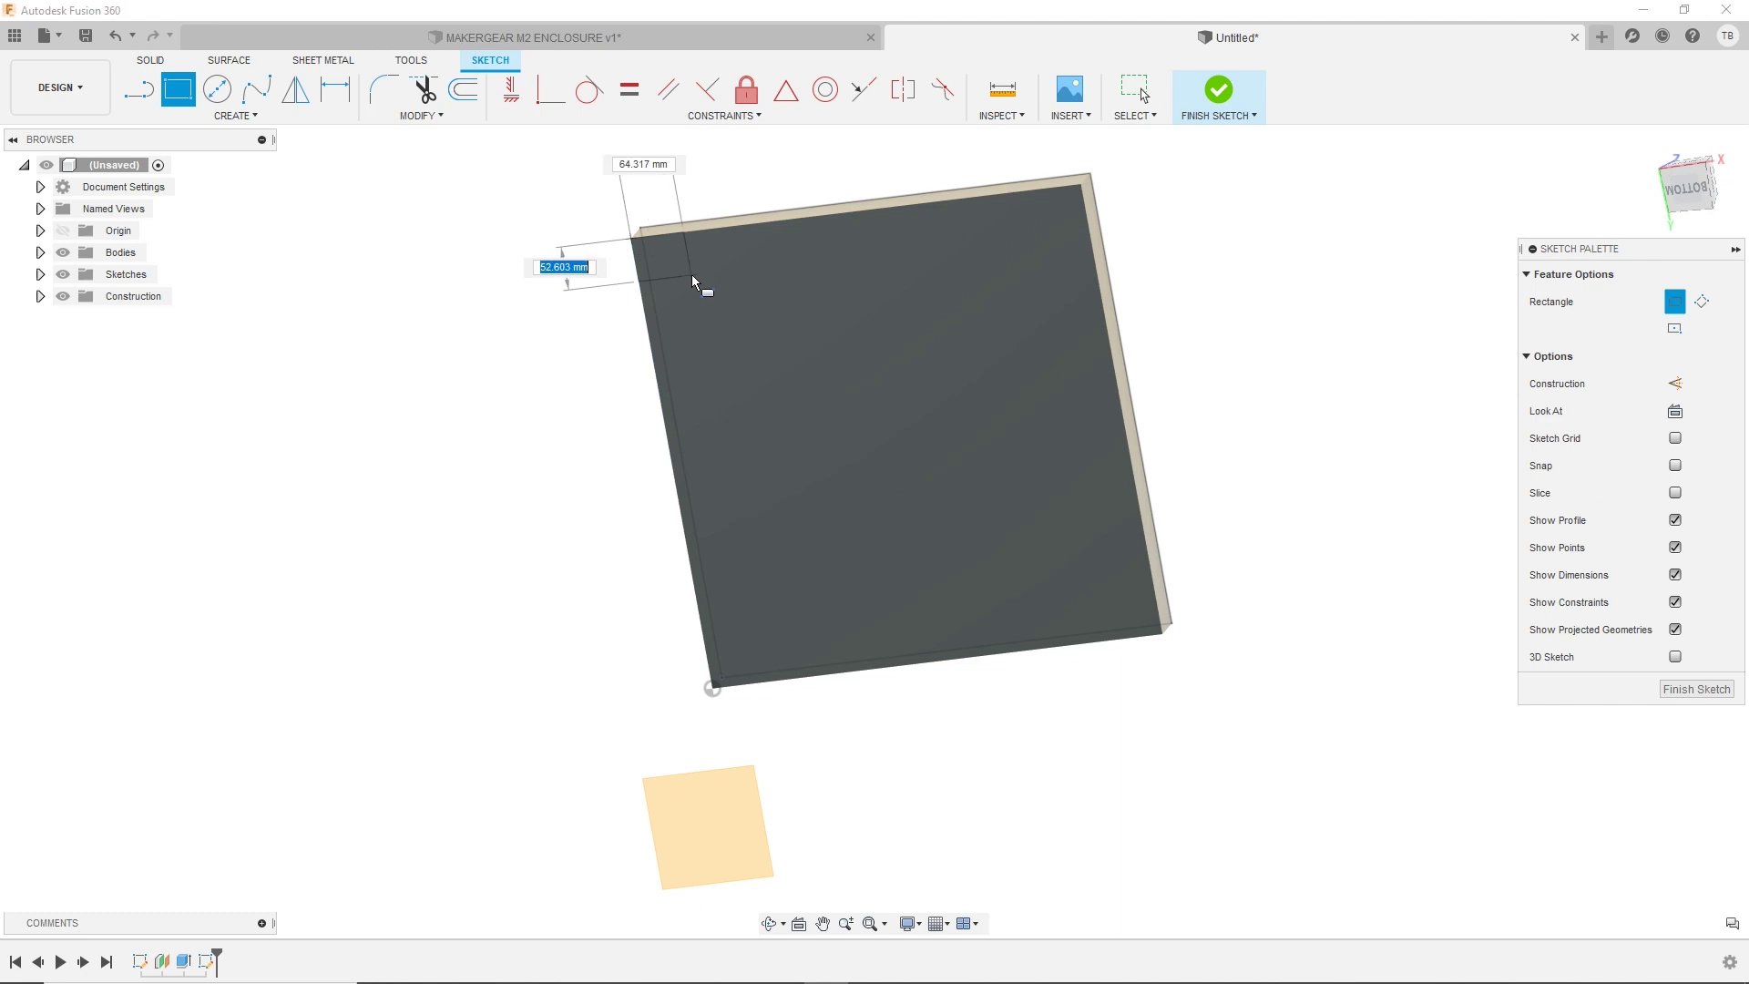
{"action": "left_click", "coordinate": [692, 275]}
{"action": "scroll", "coordinate": [669, 262], "scroll_direction": "up", "scroll_amount": 3}
{"action": "key", "text": "Escape"}
- Dimension the gap between the two corner leg rectangles to 444 mm
{"action": "key", "text": "d"}
{"action": "left_click", "coordinate": [701, 291]}
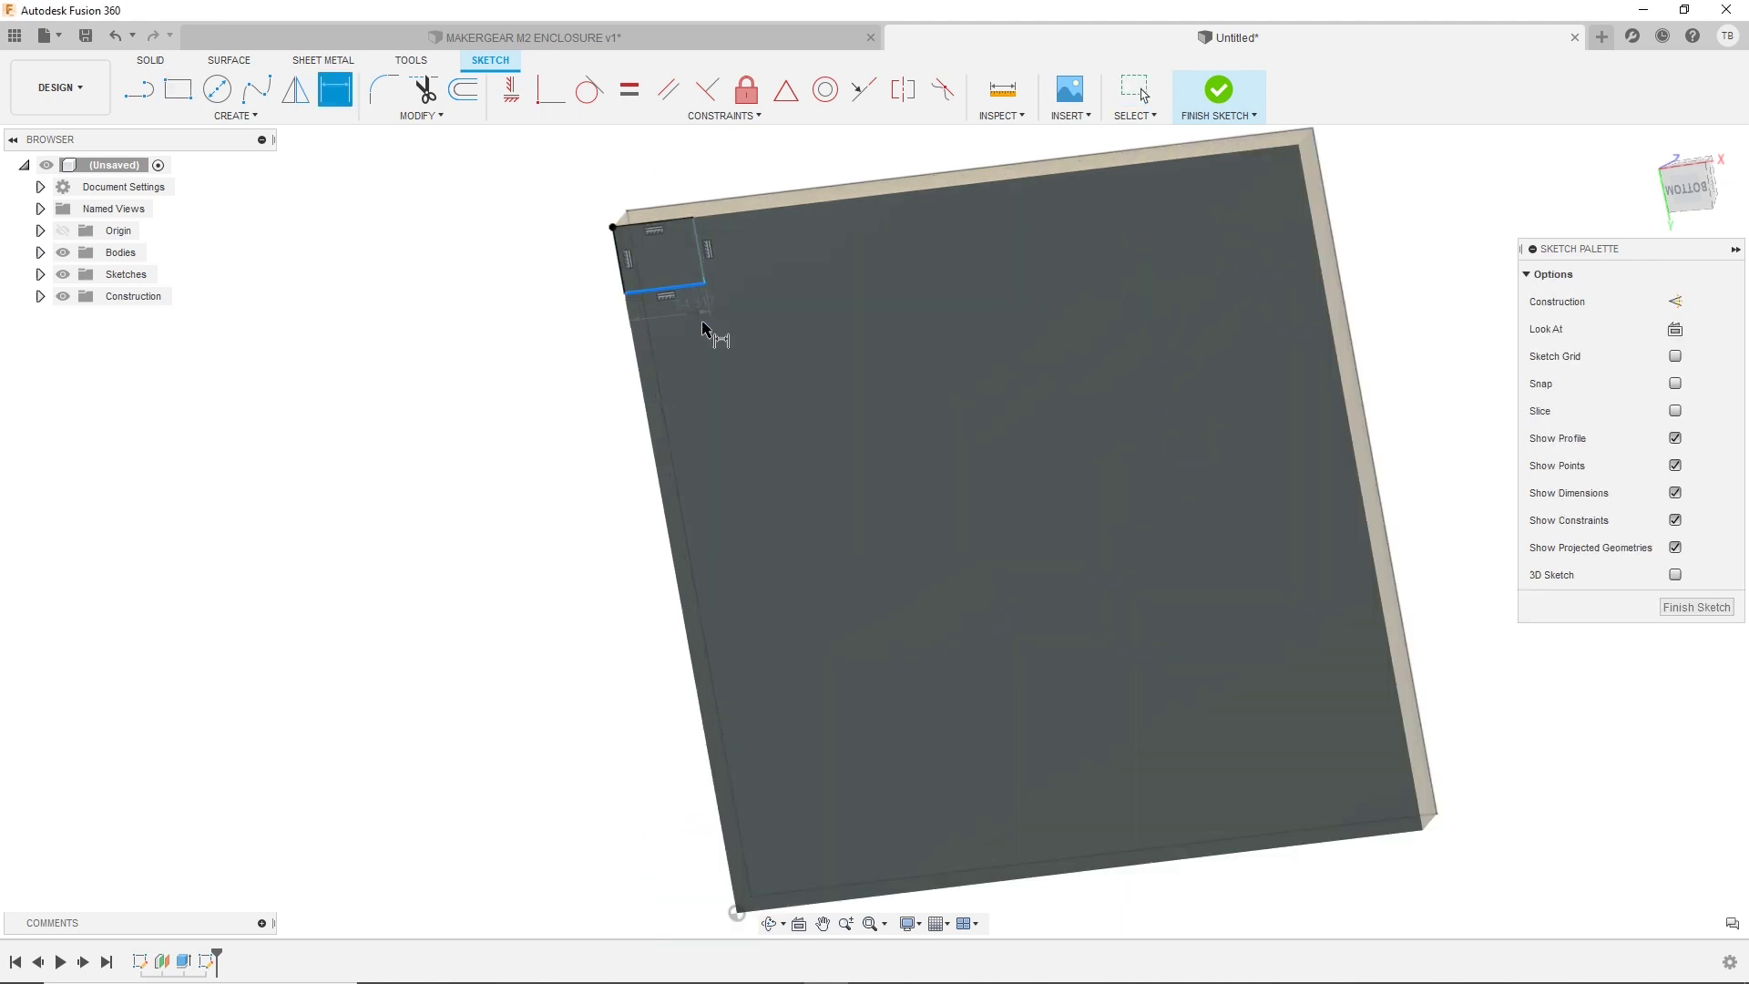
{"action": "left_click", "coordinate": [703, 324]}
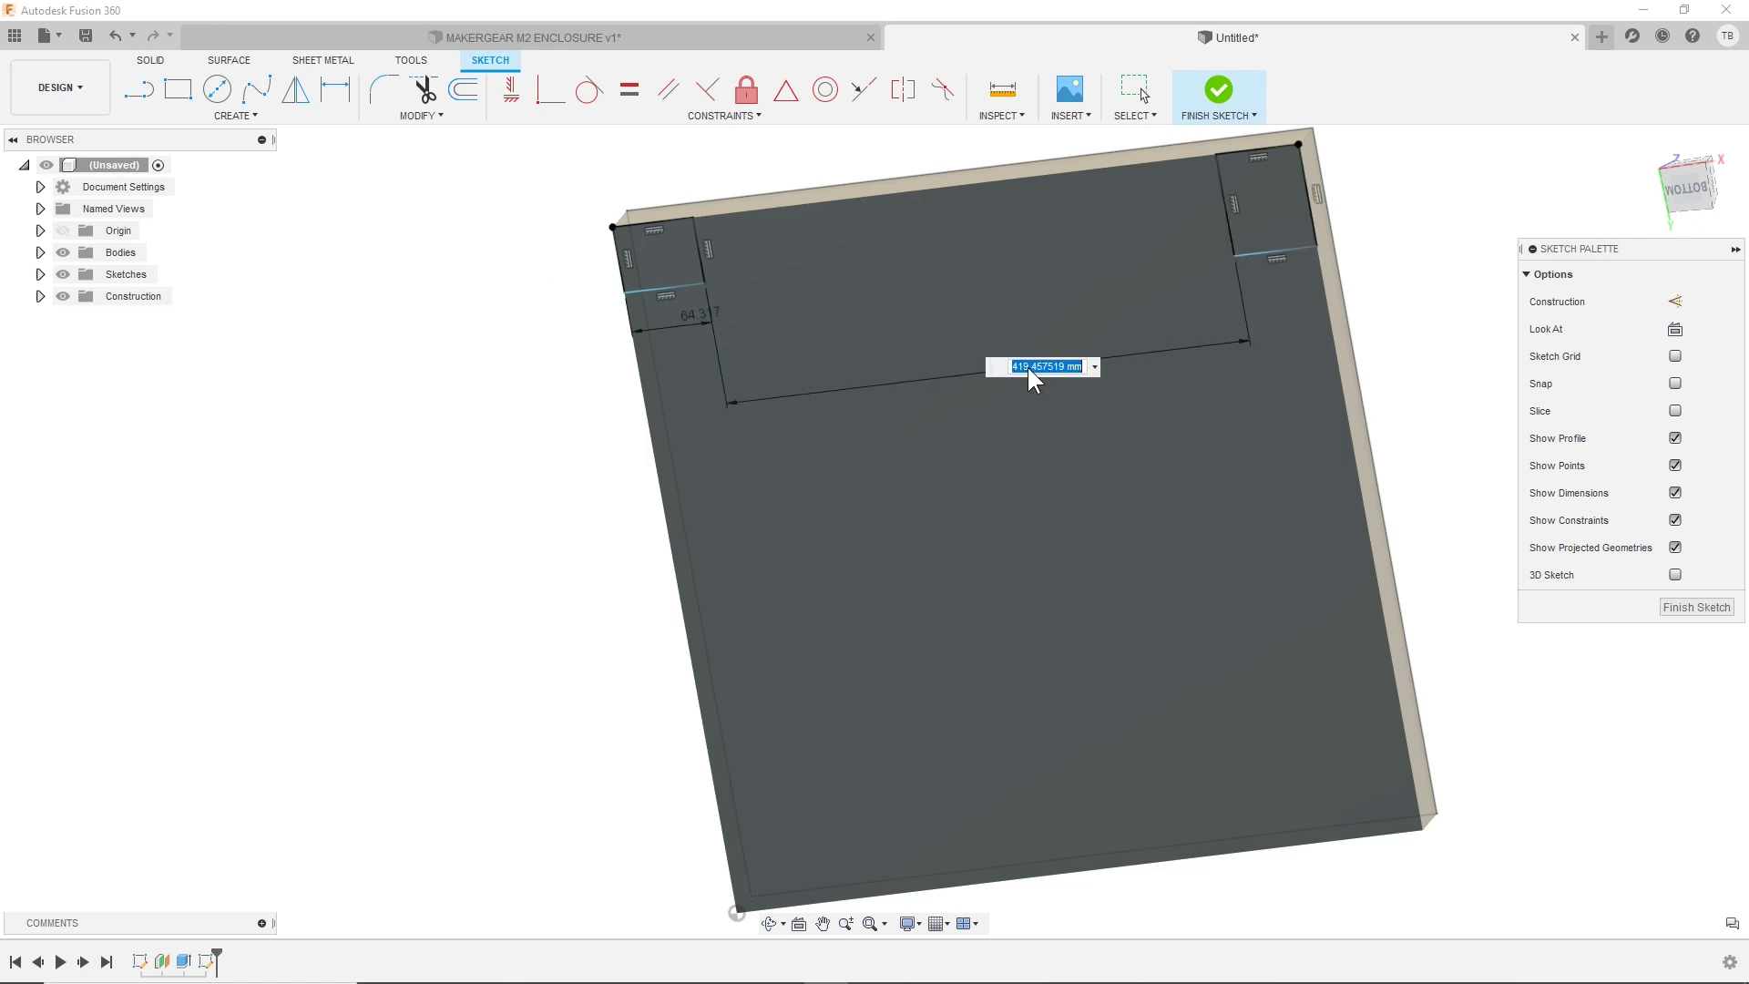
{"action": "middle_click_drag", "start_coordinate": [1028, 368], "coordinate": [973, 326], "text": "shift"}
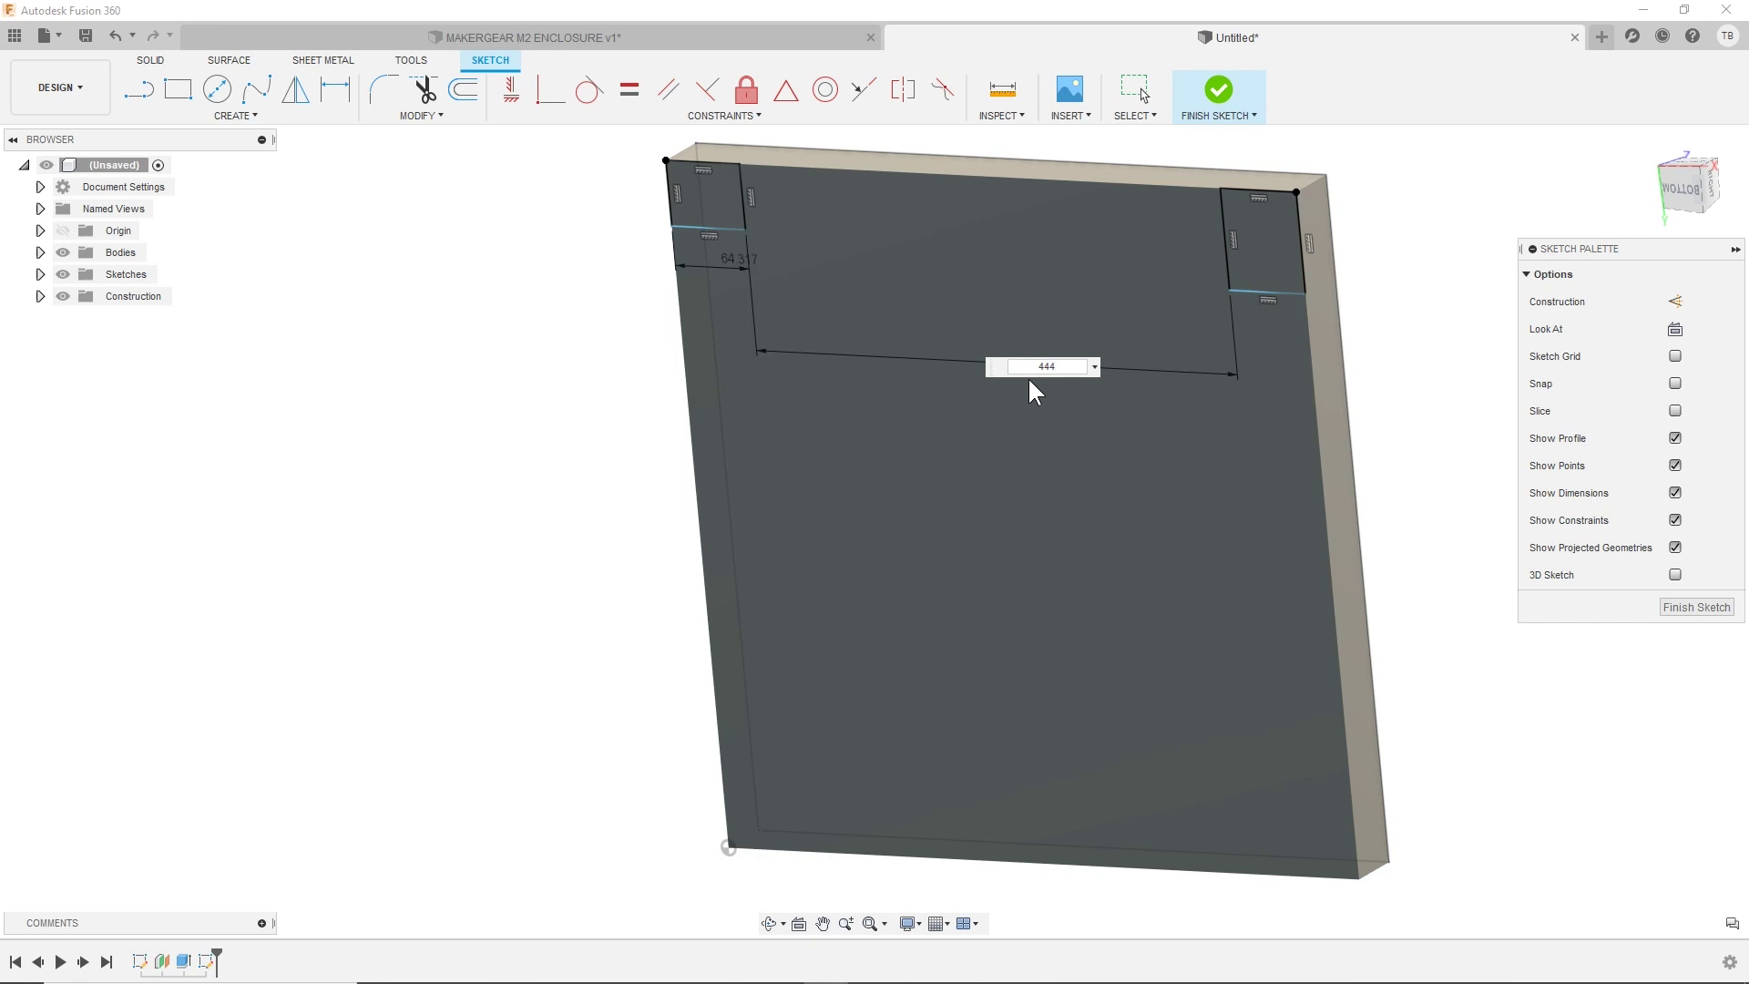
{"action": "key", "text": "Return"}
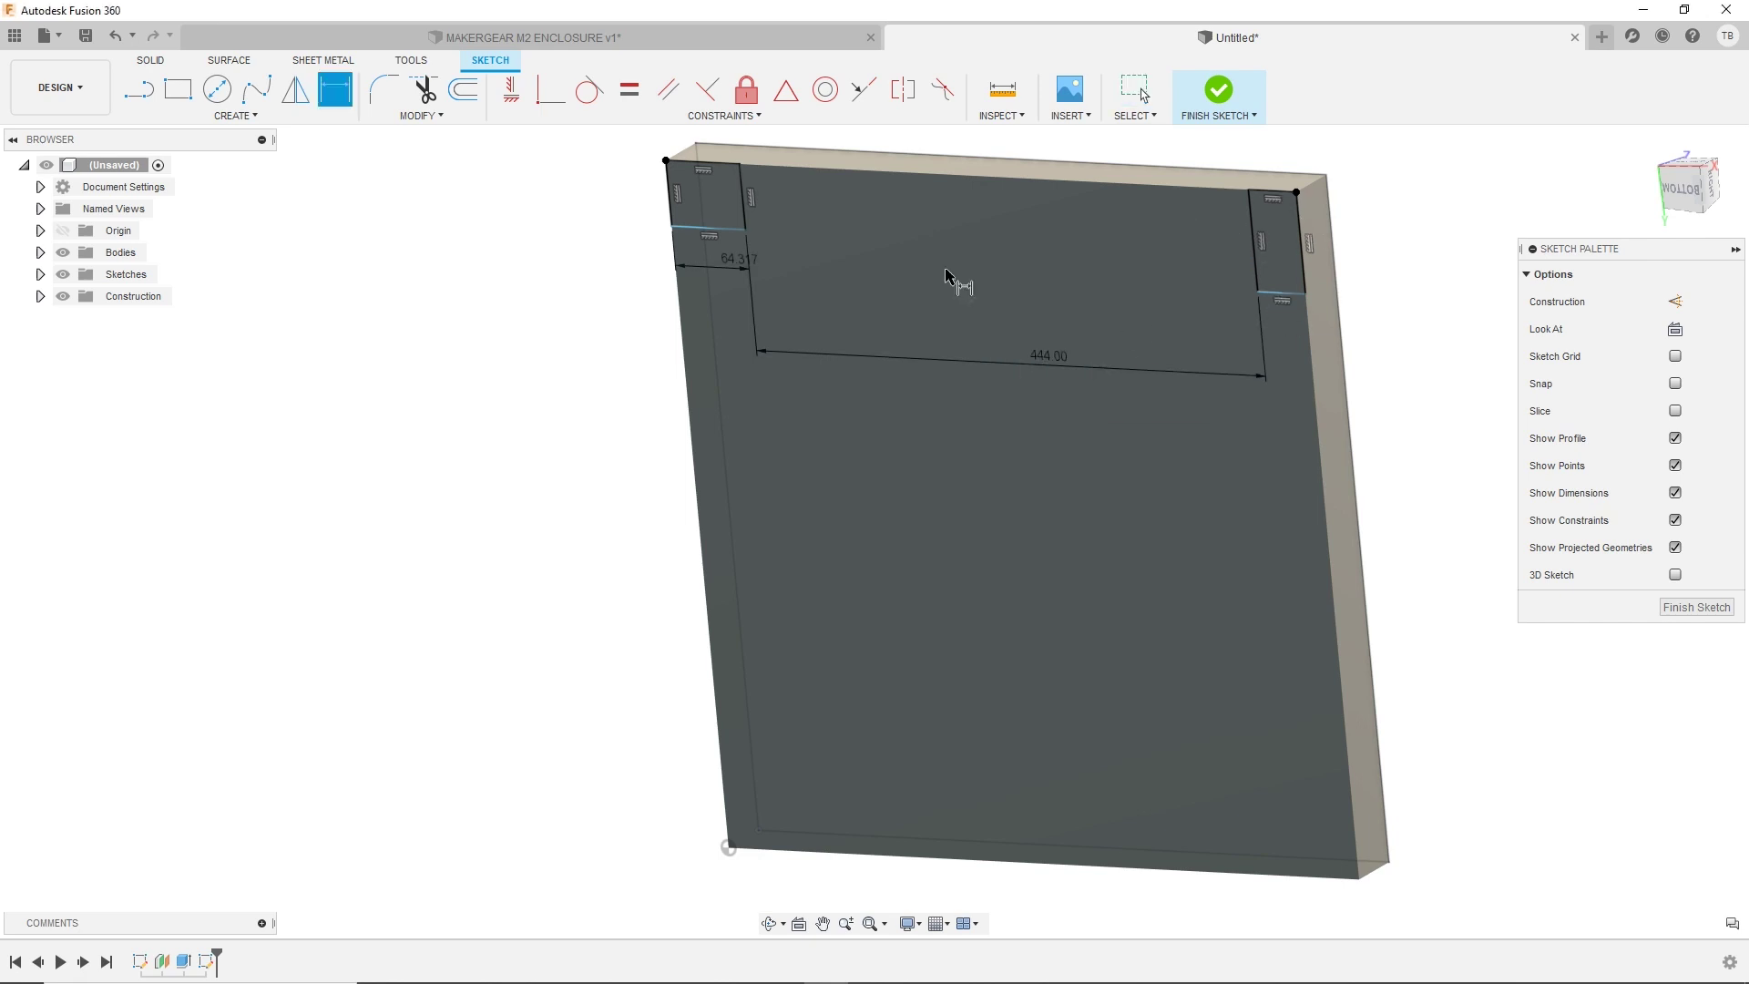
- Make the bottom lines of the left and right leg rectangles equal length
{"action": "key", "text": "Escape"}
{"action": "left_click", "coordinate": [1275, 285]}
{"action": "left_click", "coordinate": [707, 226], "text": "shift"}
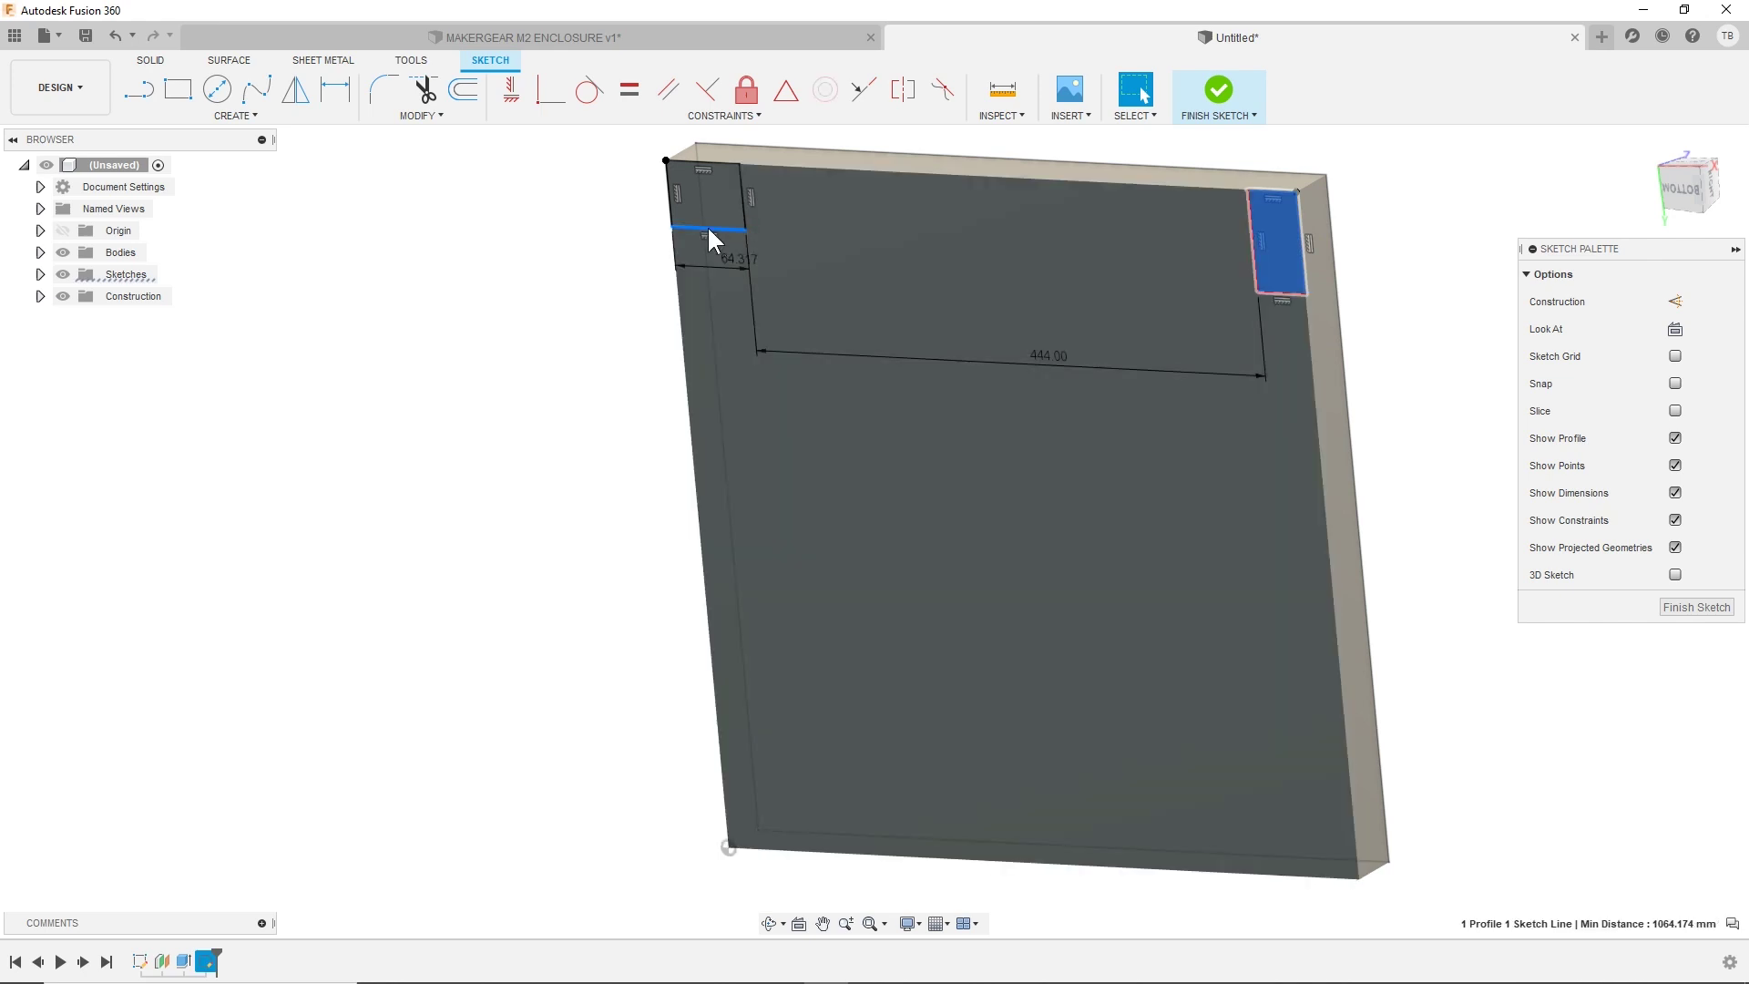
{"action": "left_click", "coordinate": [1304, 292], "text": "shift"}
{"action": "left_click", "coordinate": [1284, 291]}
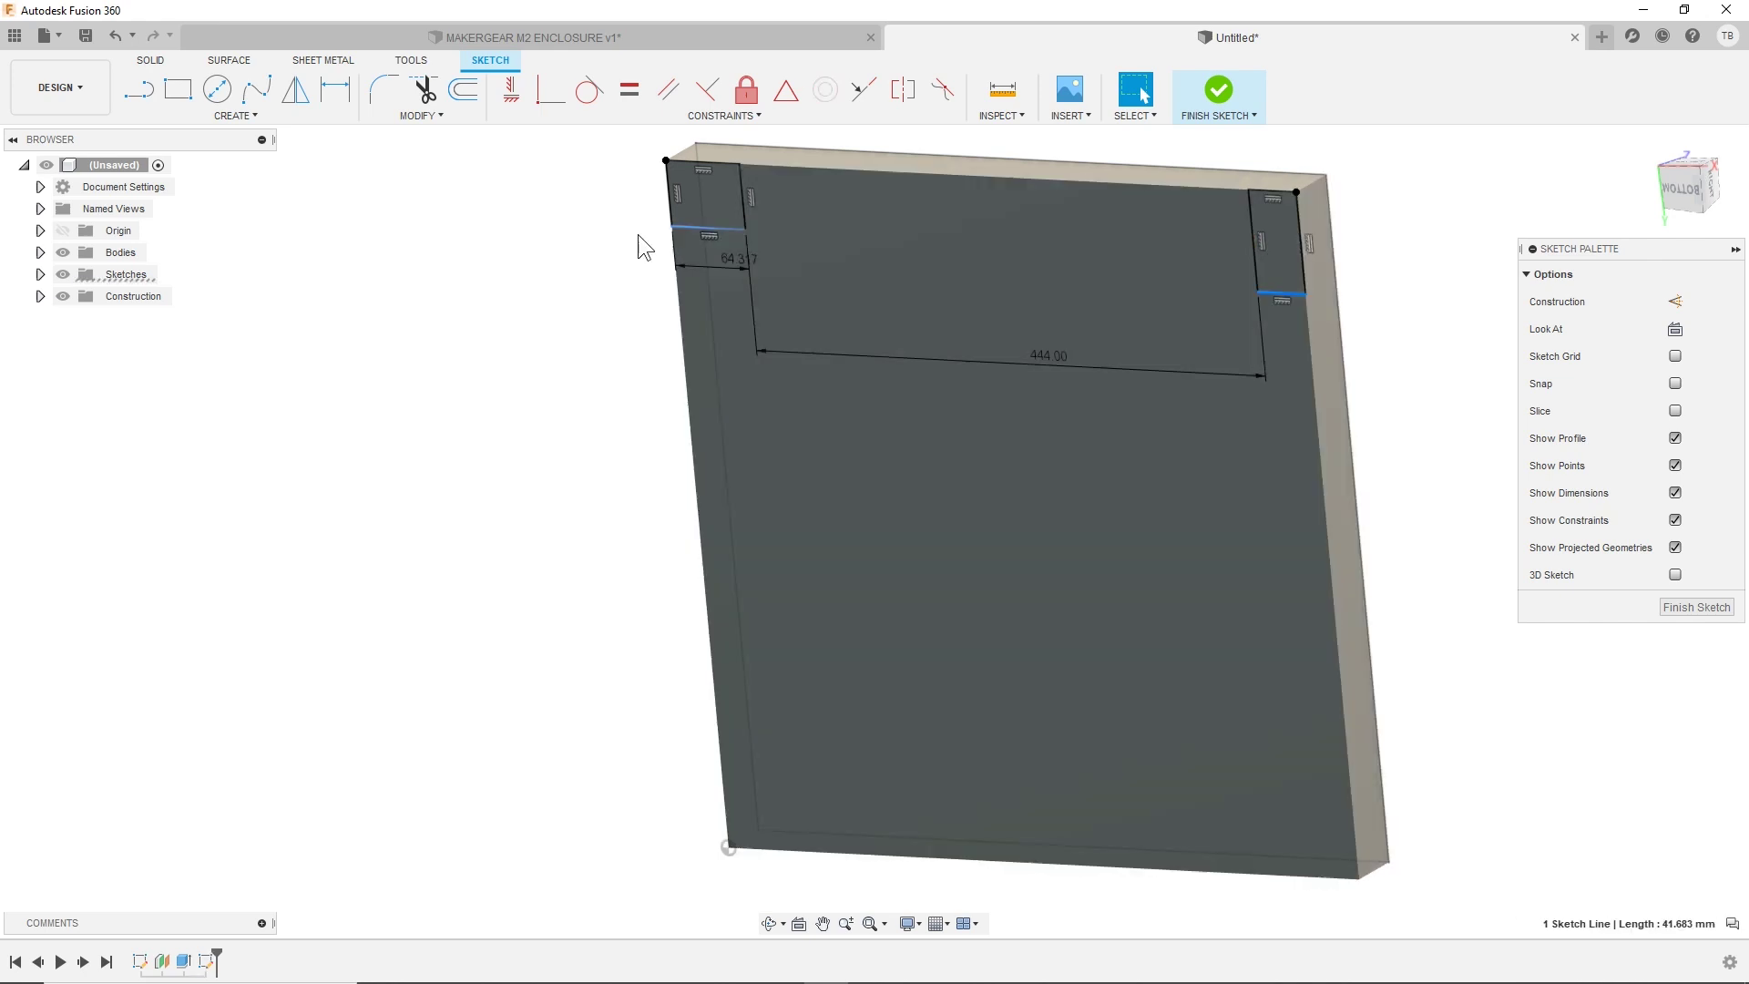
{"action": "left_click", "coordinate": [728, 229], "text": "shift"}
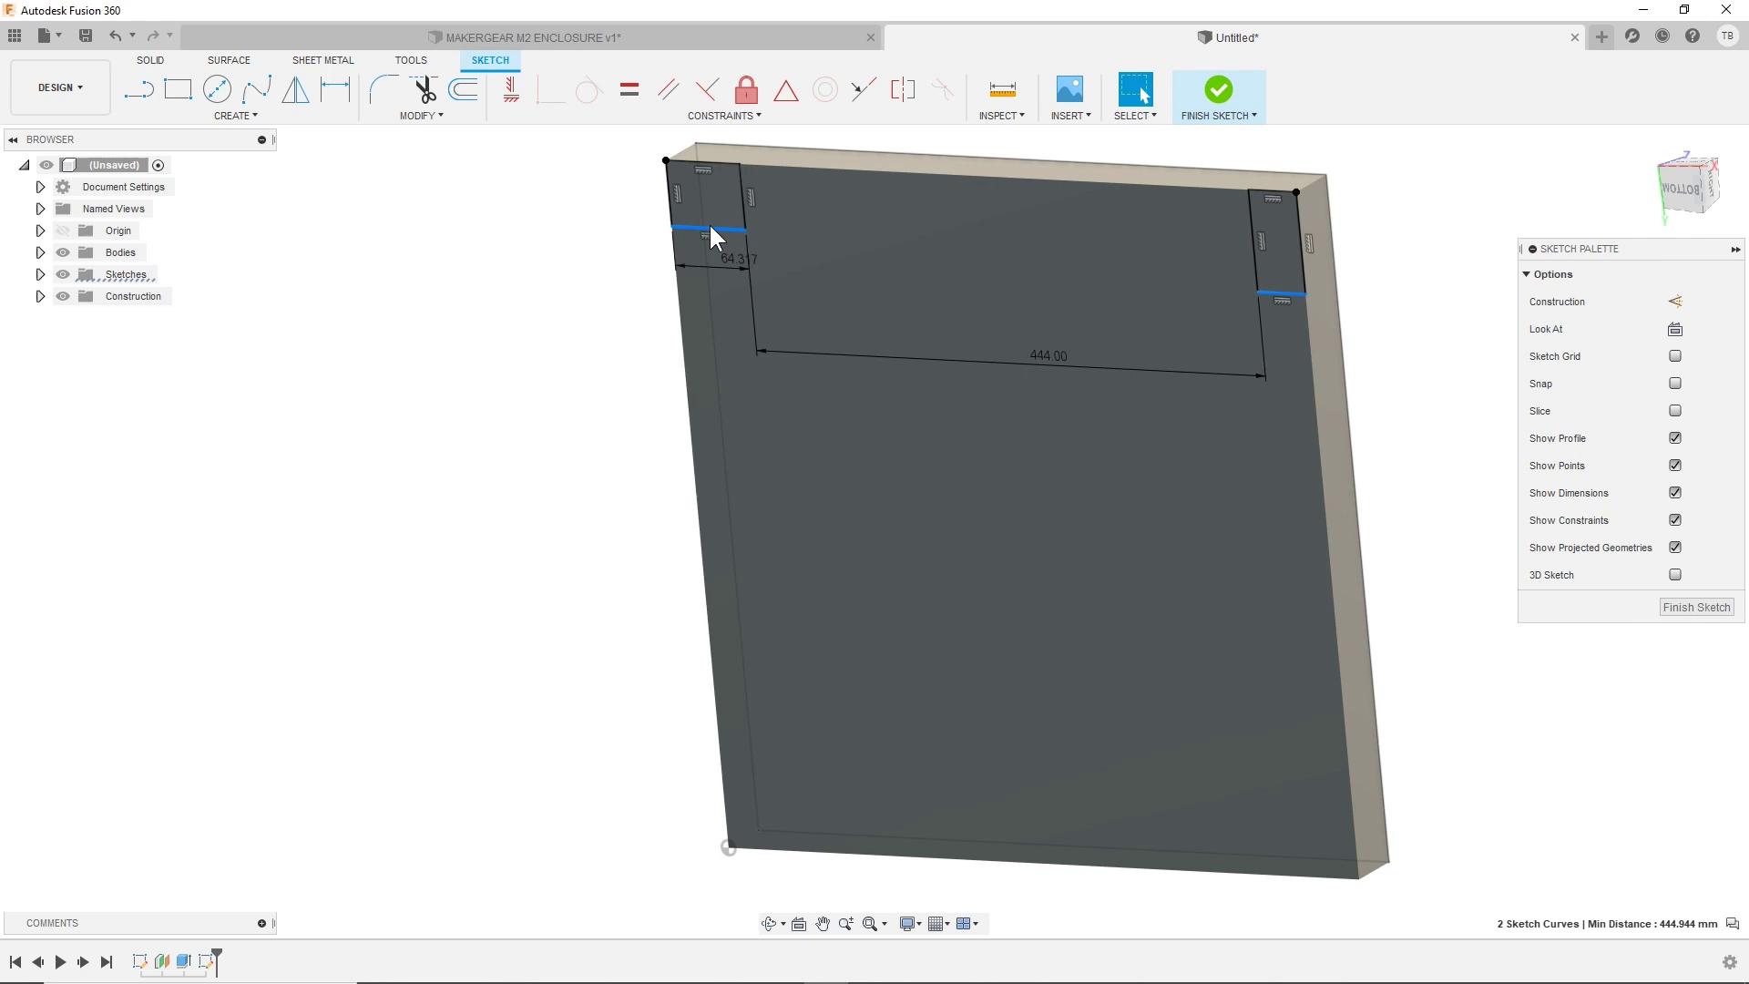
{"action": "left_click", "coordinate": [628, 92]}
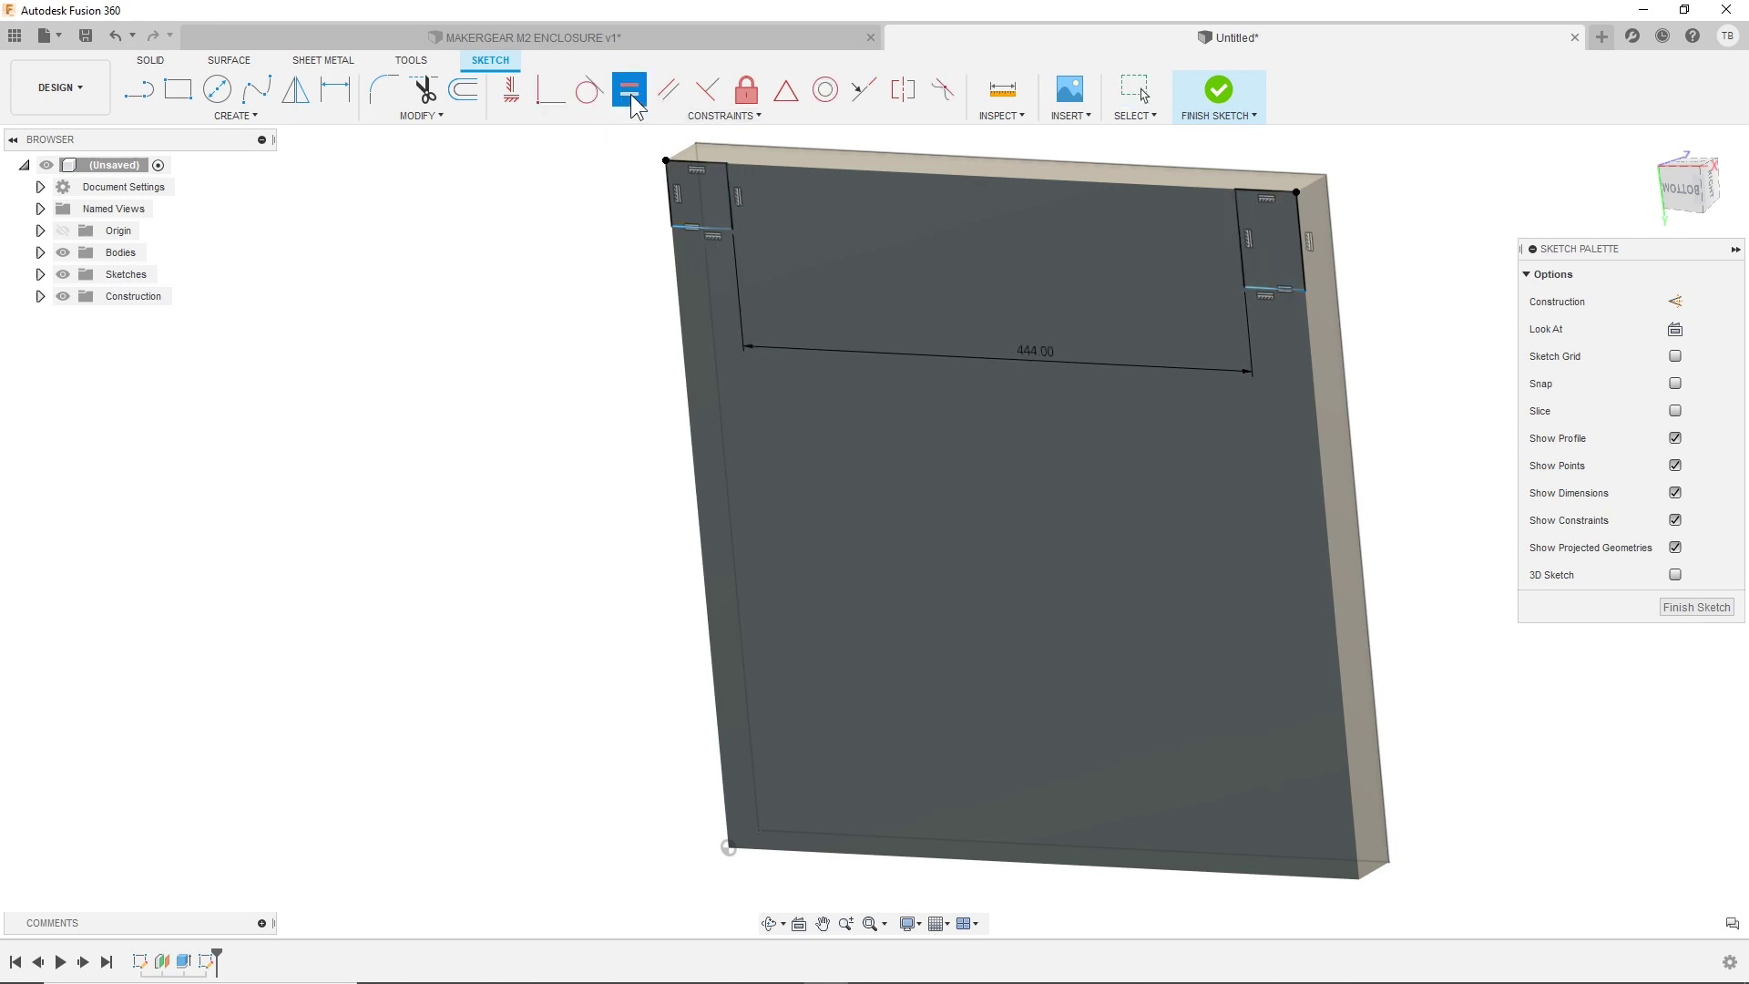
{"action": "mouse_move", "coordinate": [1250, 283]}
{"action": "left_mouse_down"}
{"action": "mouse_move", "coordinate": [1248, 253]}
{"action": "mouse_move", "coordinate": [1252, 273]}
{"action": "left_mouse_up"}
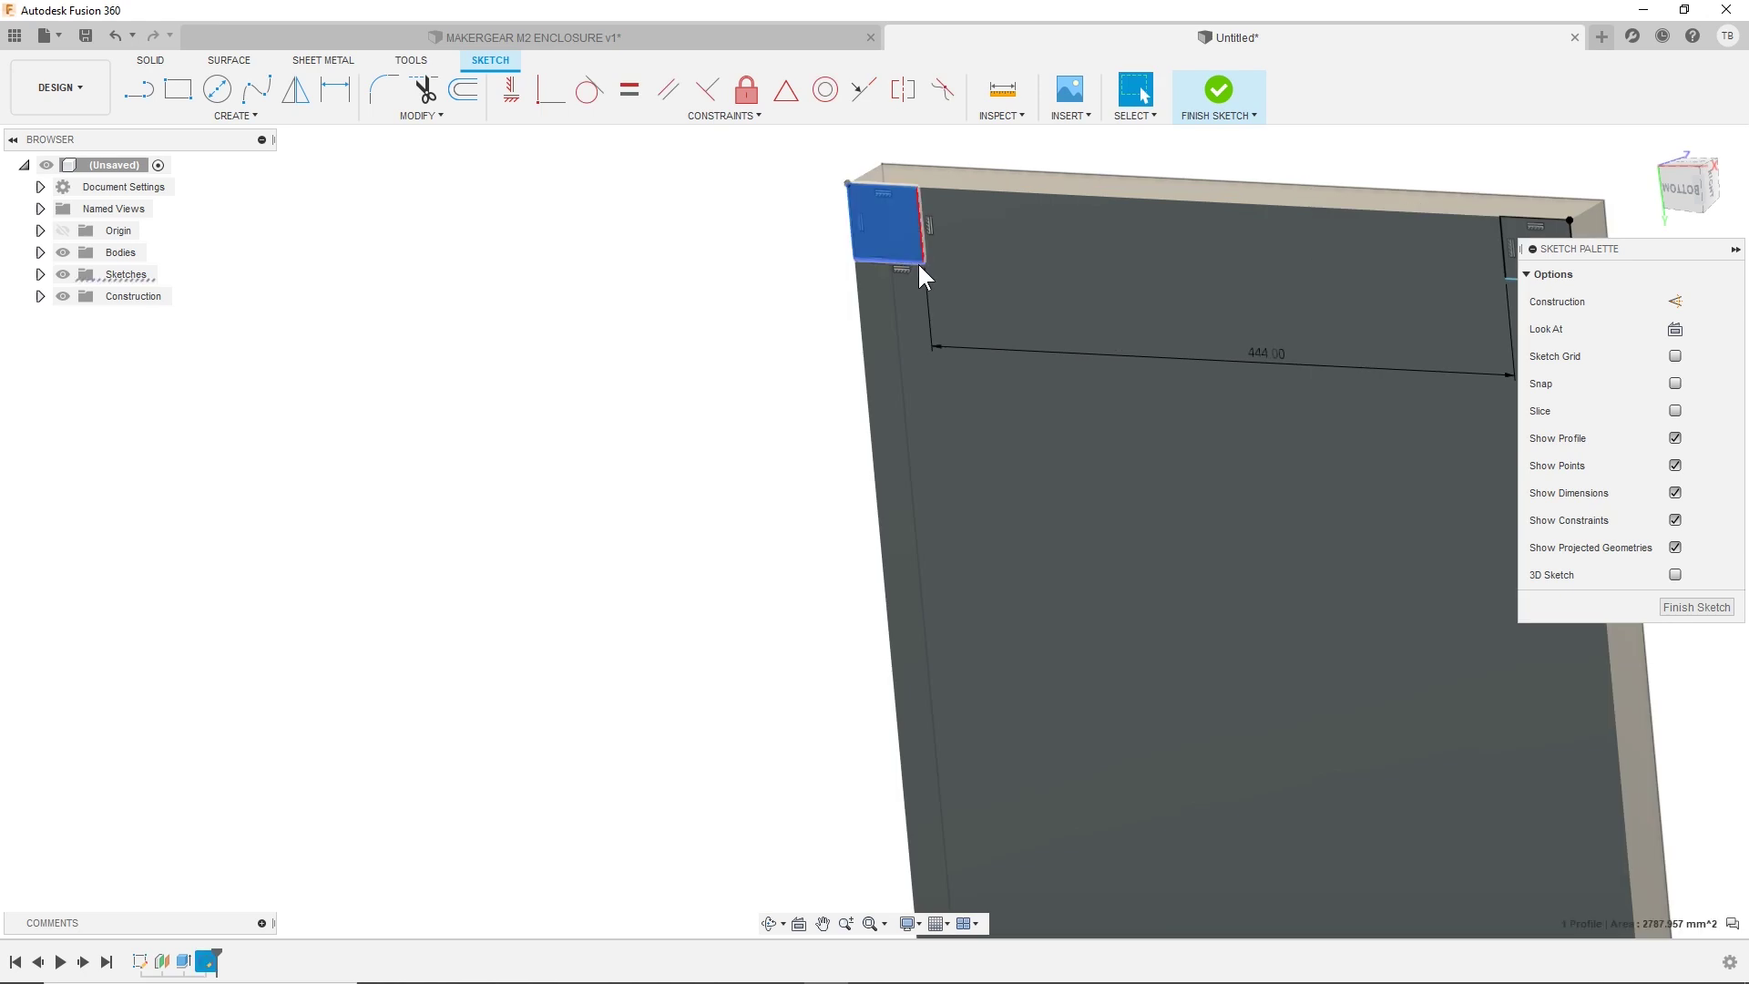
- Apply Horizontal/Vertical constraints to square up the left rectangle's edges
{"action": "left_click", "coordinate": [907, 261]}
{"action": "left_click", "coordinate": [922, 246]}
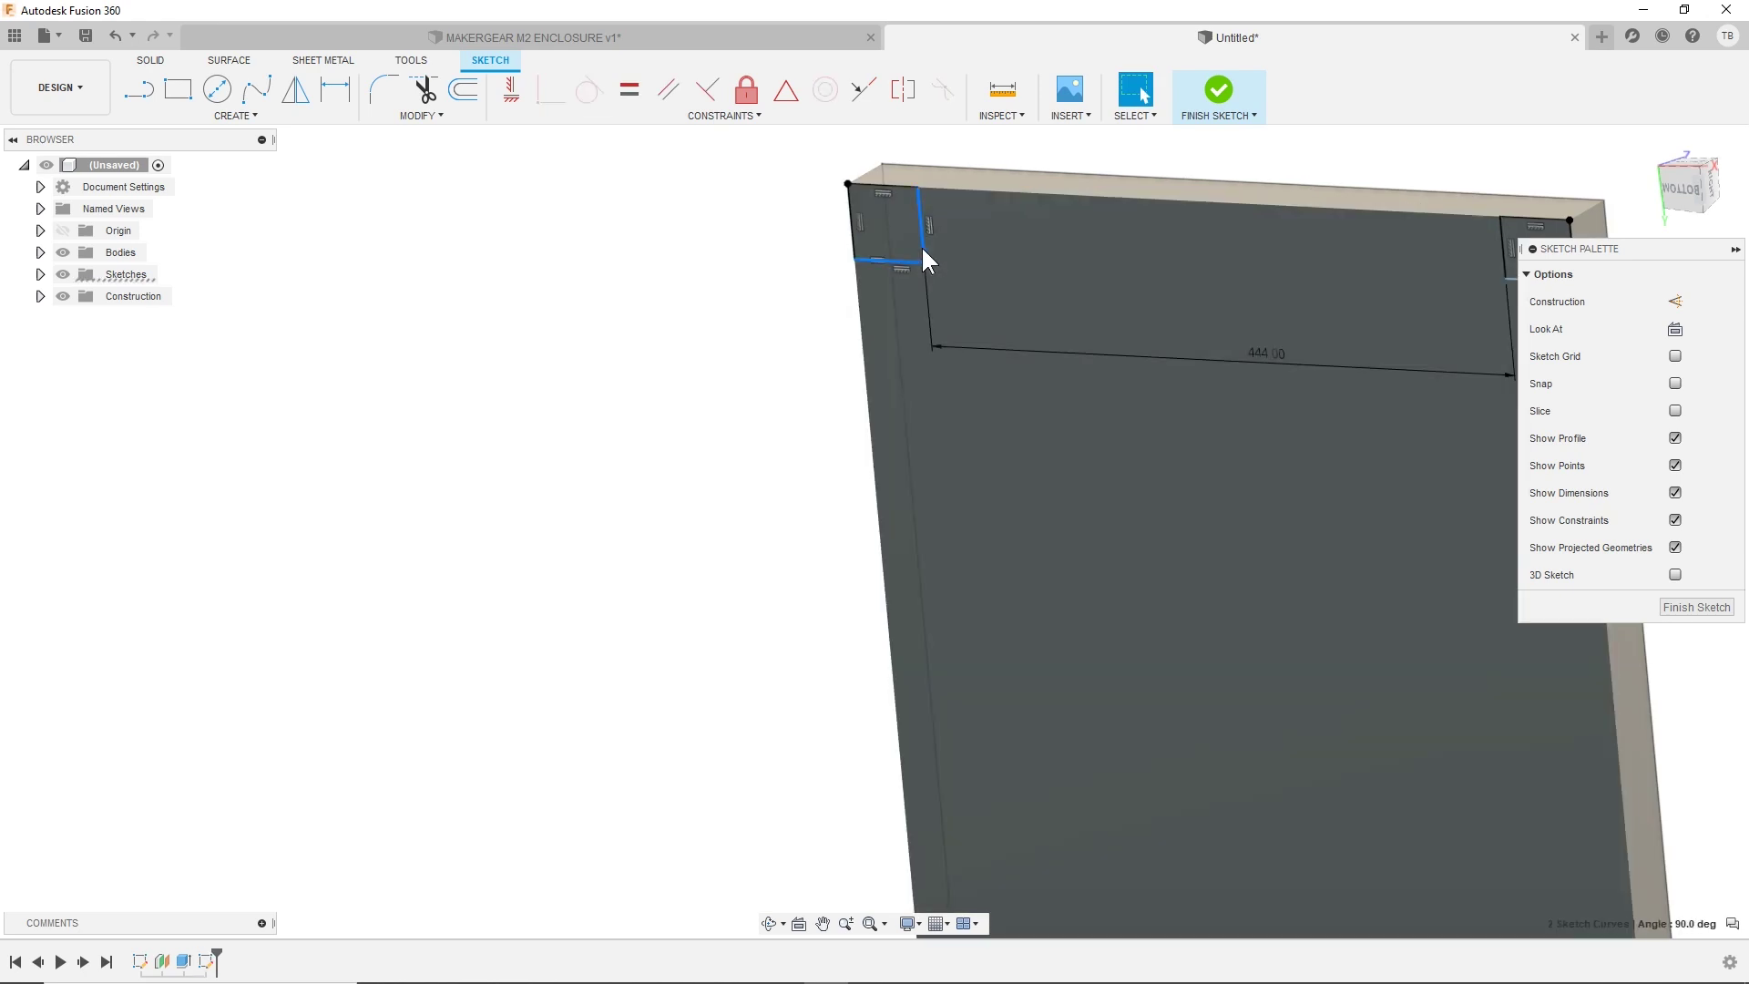
{"action": "left_click", "coordinate": [628, 90]}
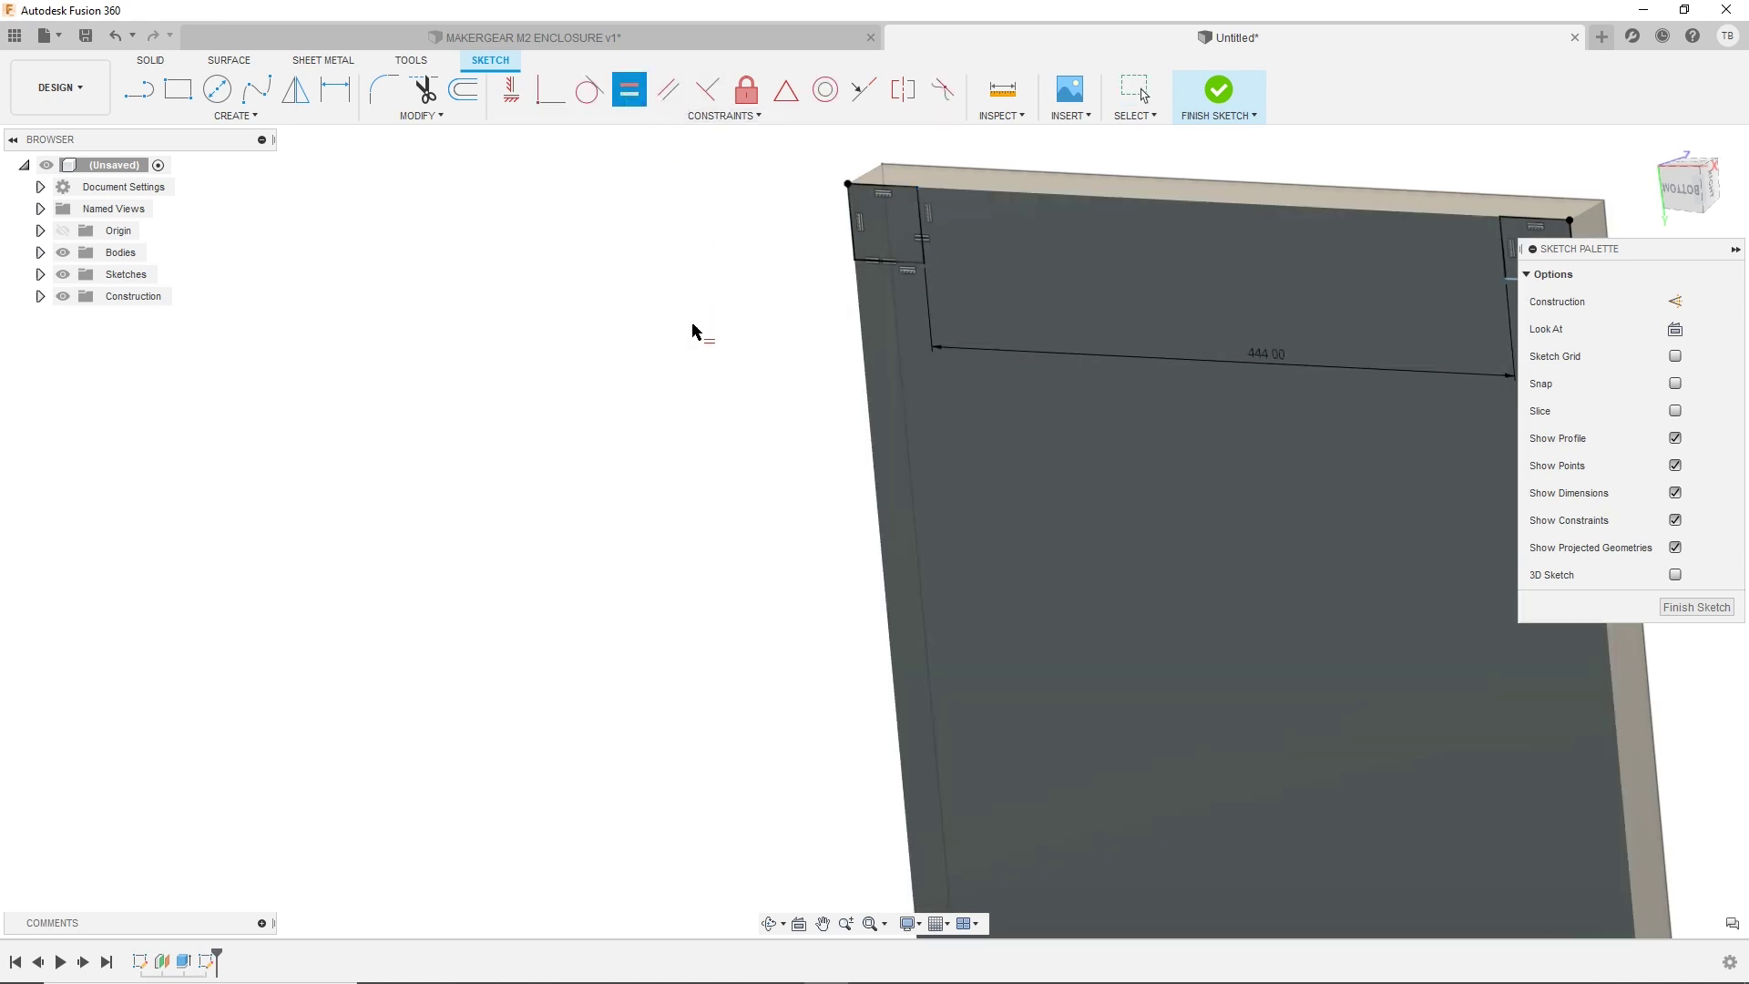
{"action": "scroll", "coordinate": [710, 353], "scroll_direction": "down", "scroll_amount": 3}
{"action": "scroll", "coordinate": [1068, 412], "scroll_direction": "up", "scroll_amount": 2}
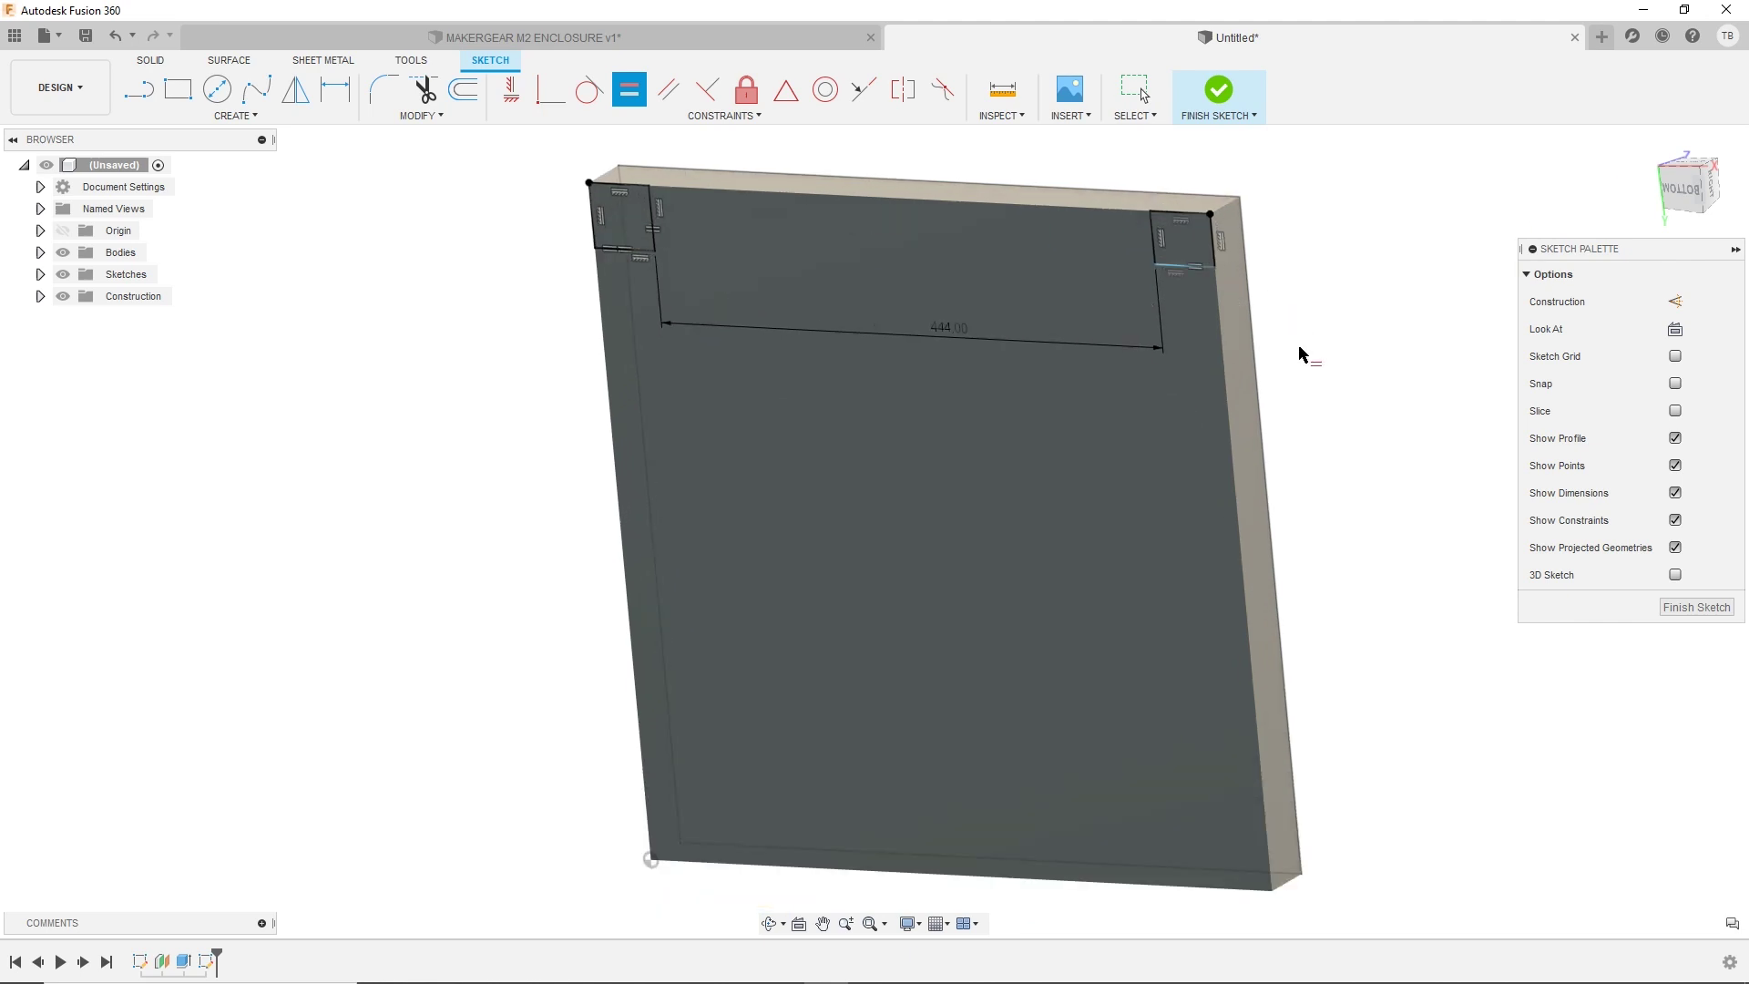
{"action": "key", "text": "Escape"}
- Convert the top-right rectangle into construction geometry
{"action": "left_click_drag", "start_coordinate": [1144, 215], "coordinate": [1273, 310]}
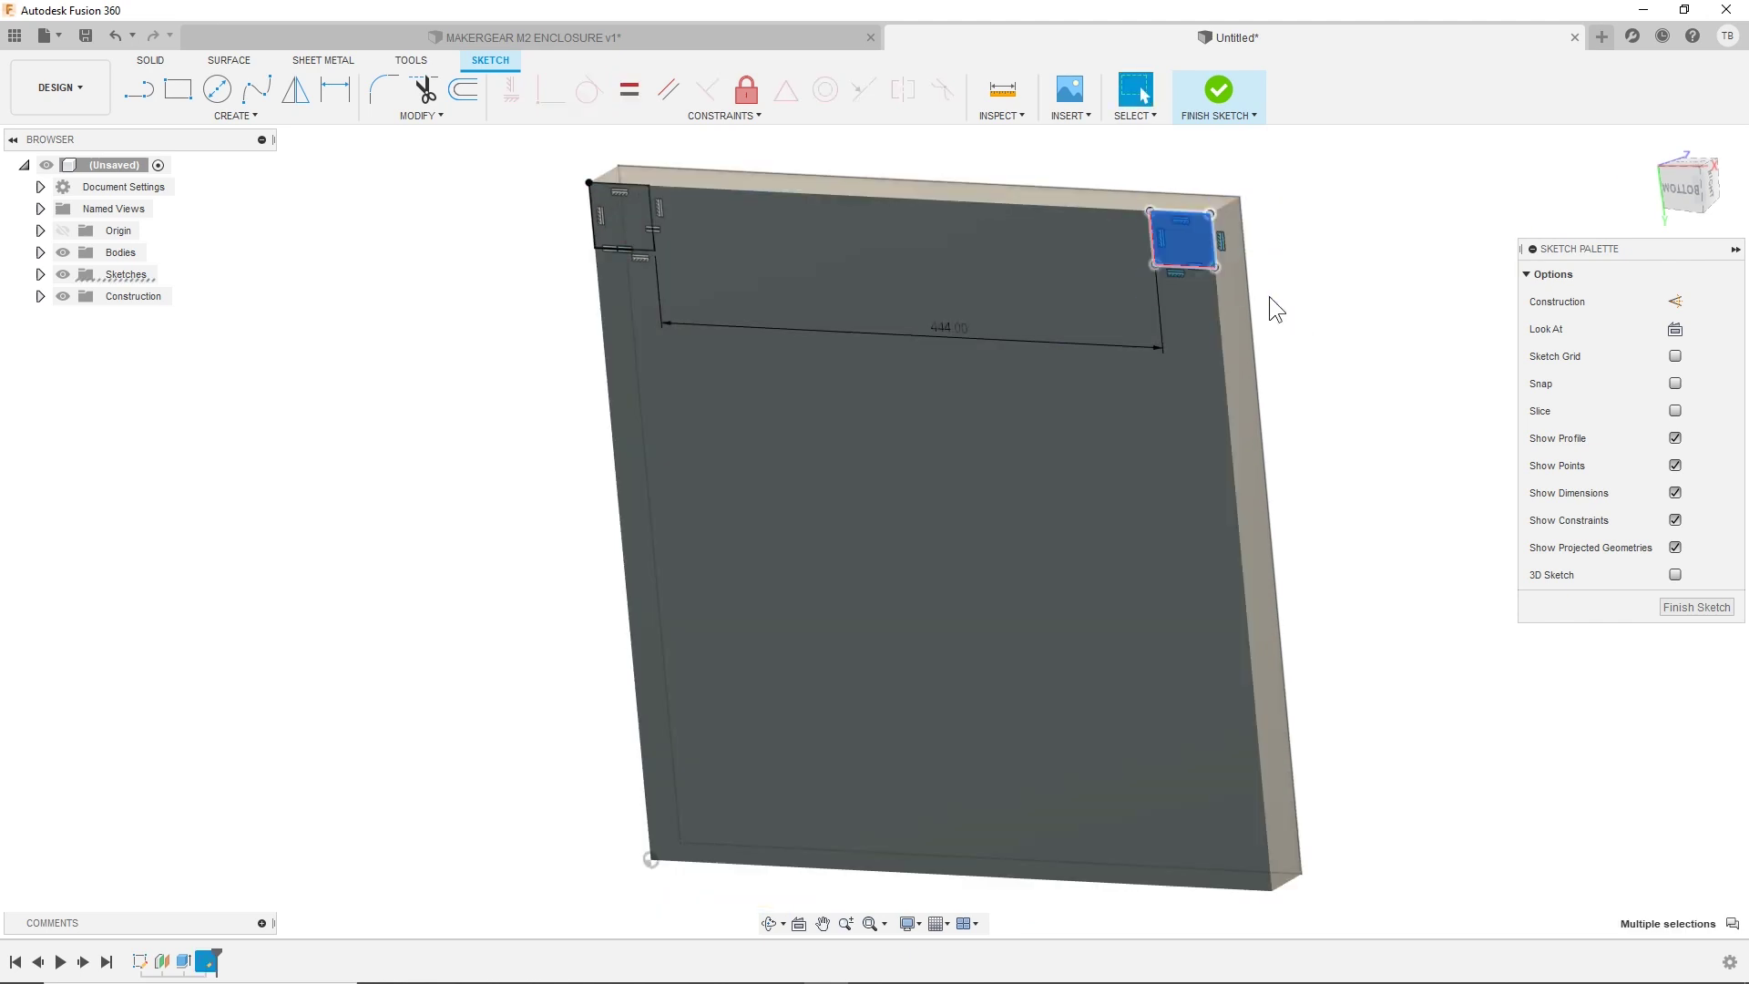
{"action": "left_click", "coordinate": [1674, 301]}
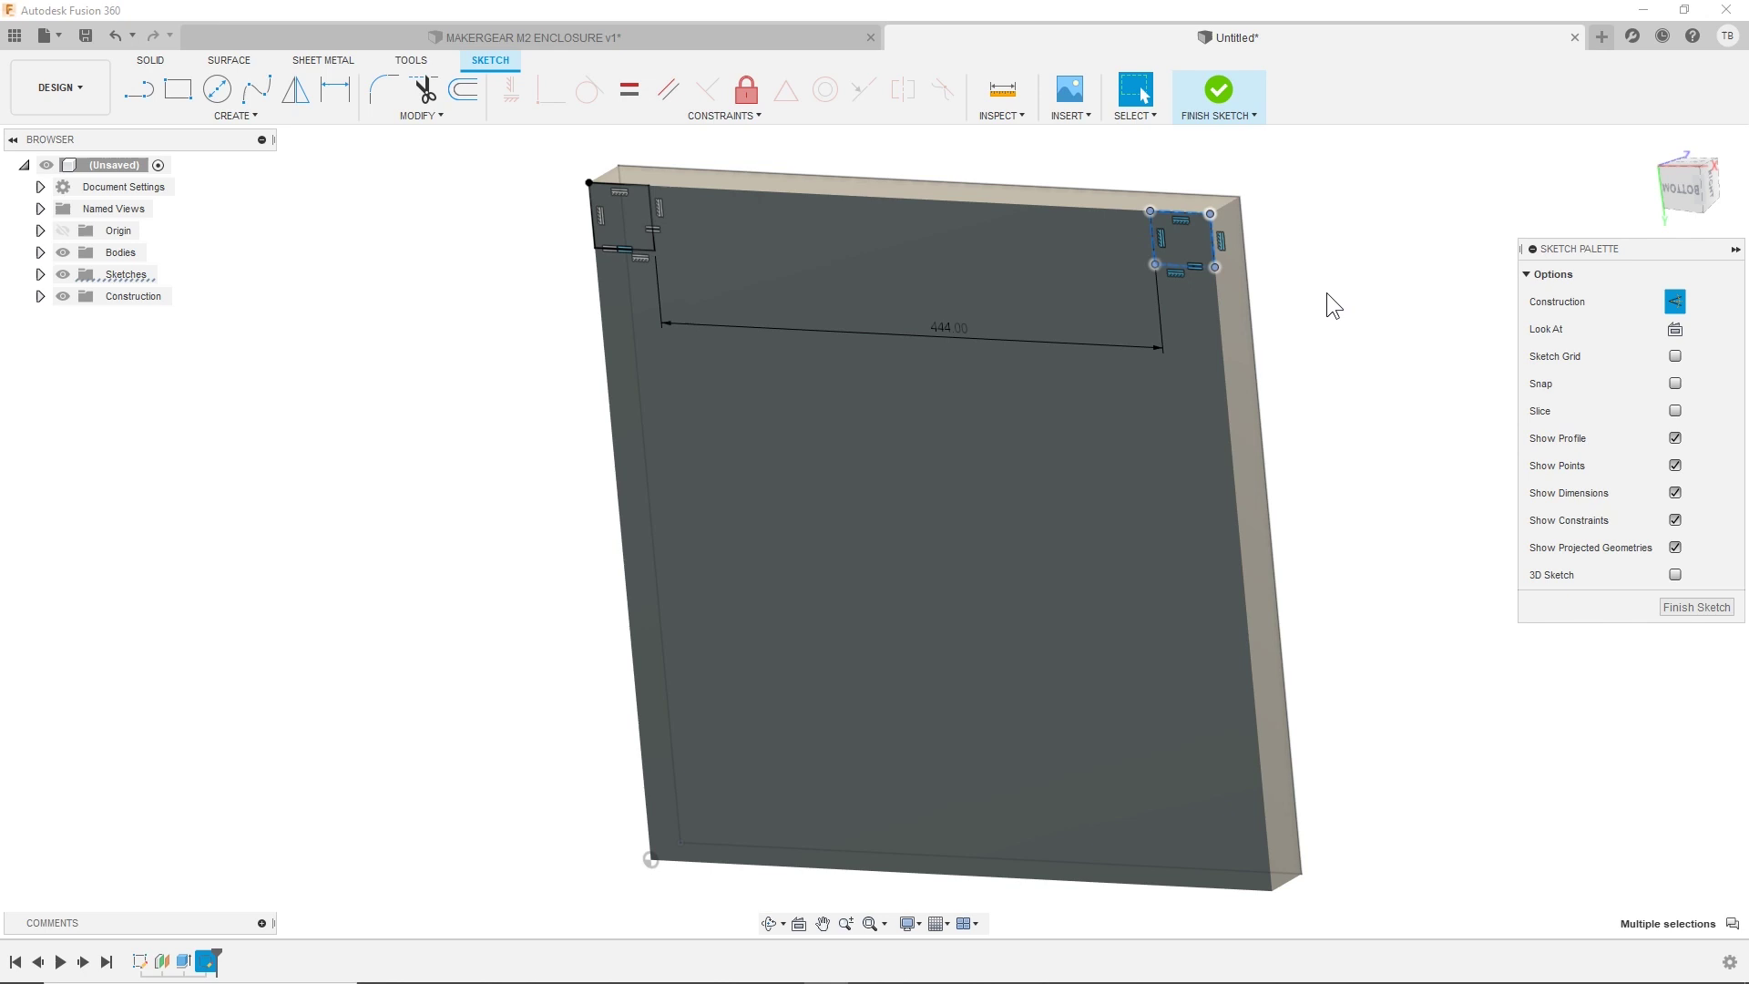
{"action": "scroll", "coordinate": [853, 435], "scroll_direction": "down", "scroll_amount": 3}
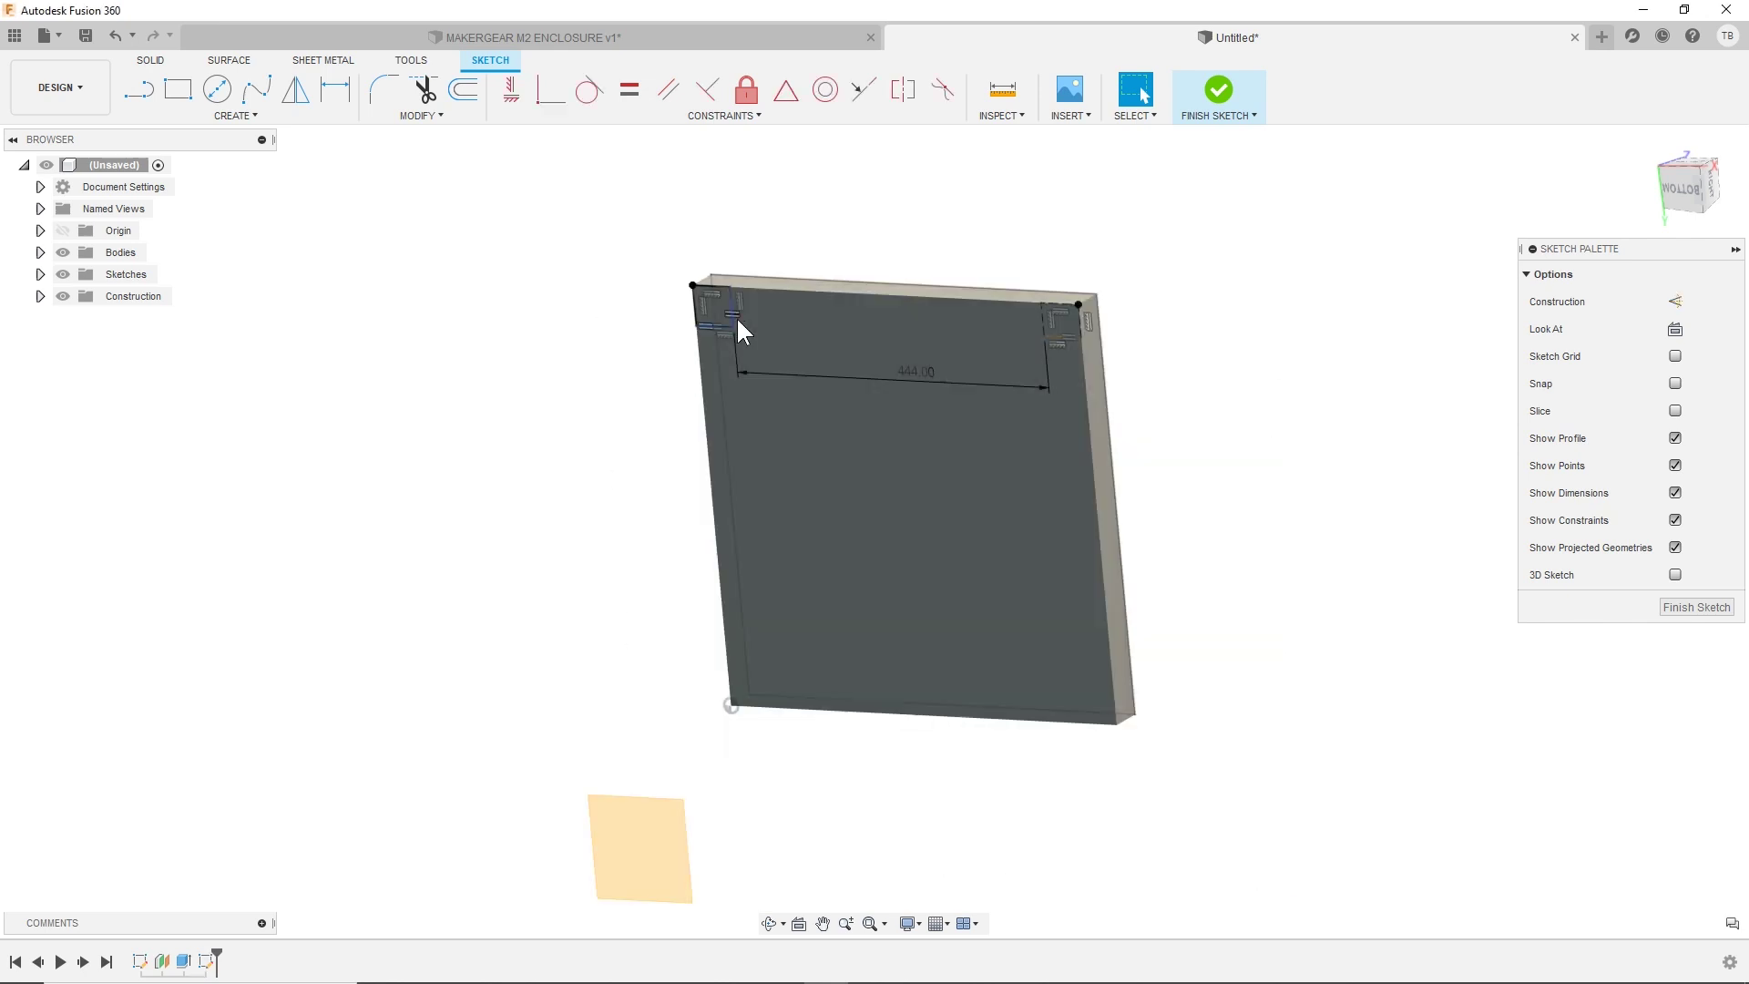
- Extrude the top-left square 400 mm as a New Body to form the first leg
{"action": "left_click", "coordinate": [714, 306]}
{"action": "key", "text": "e"}
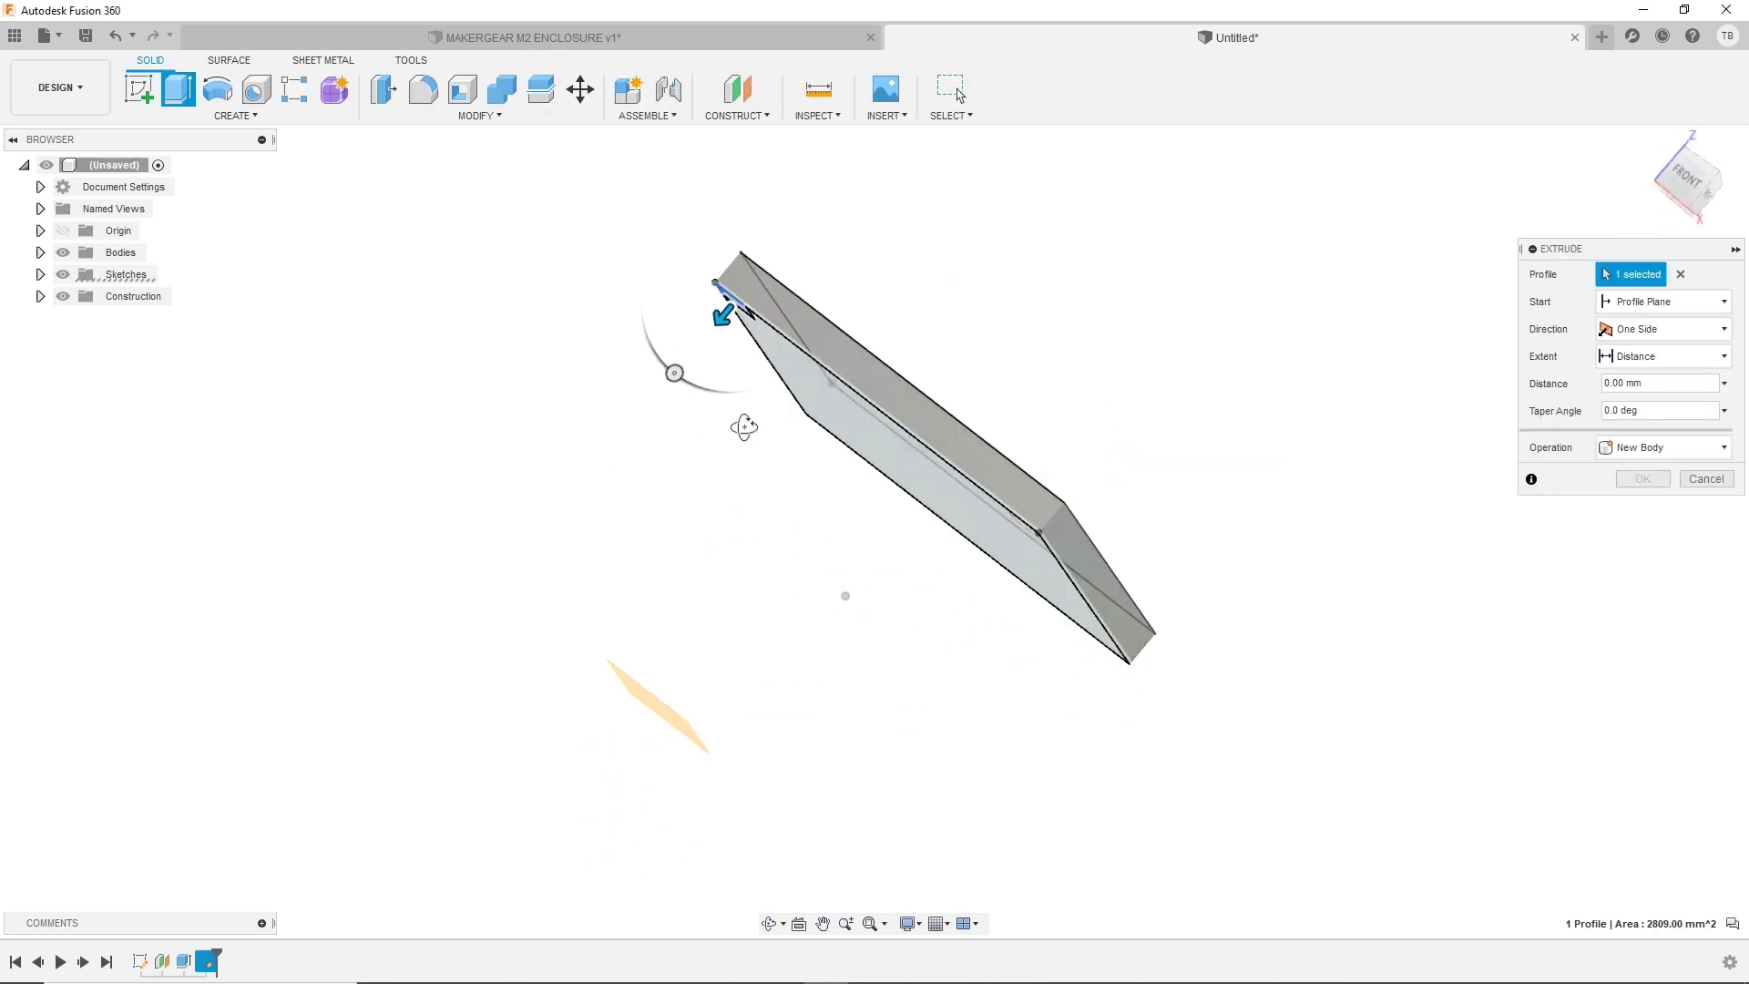
{"action": "left_click_drag", "start_coordinate": [720, 314], "coordinate": [597, 469]}
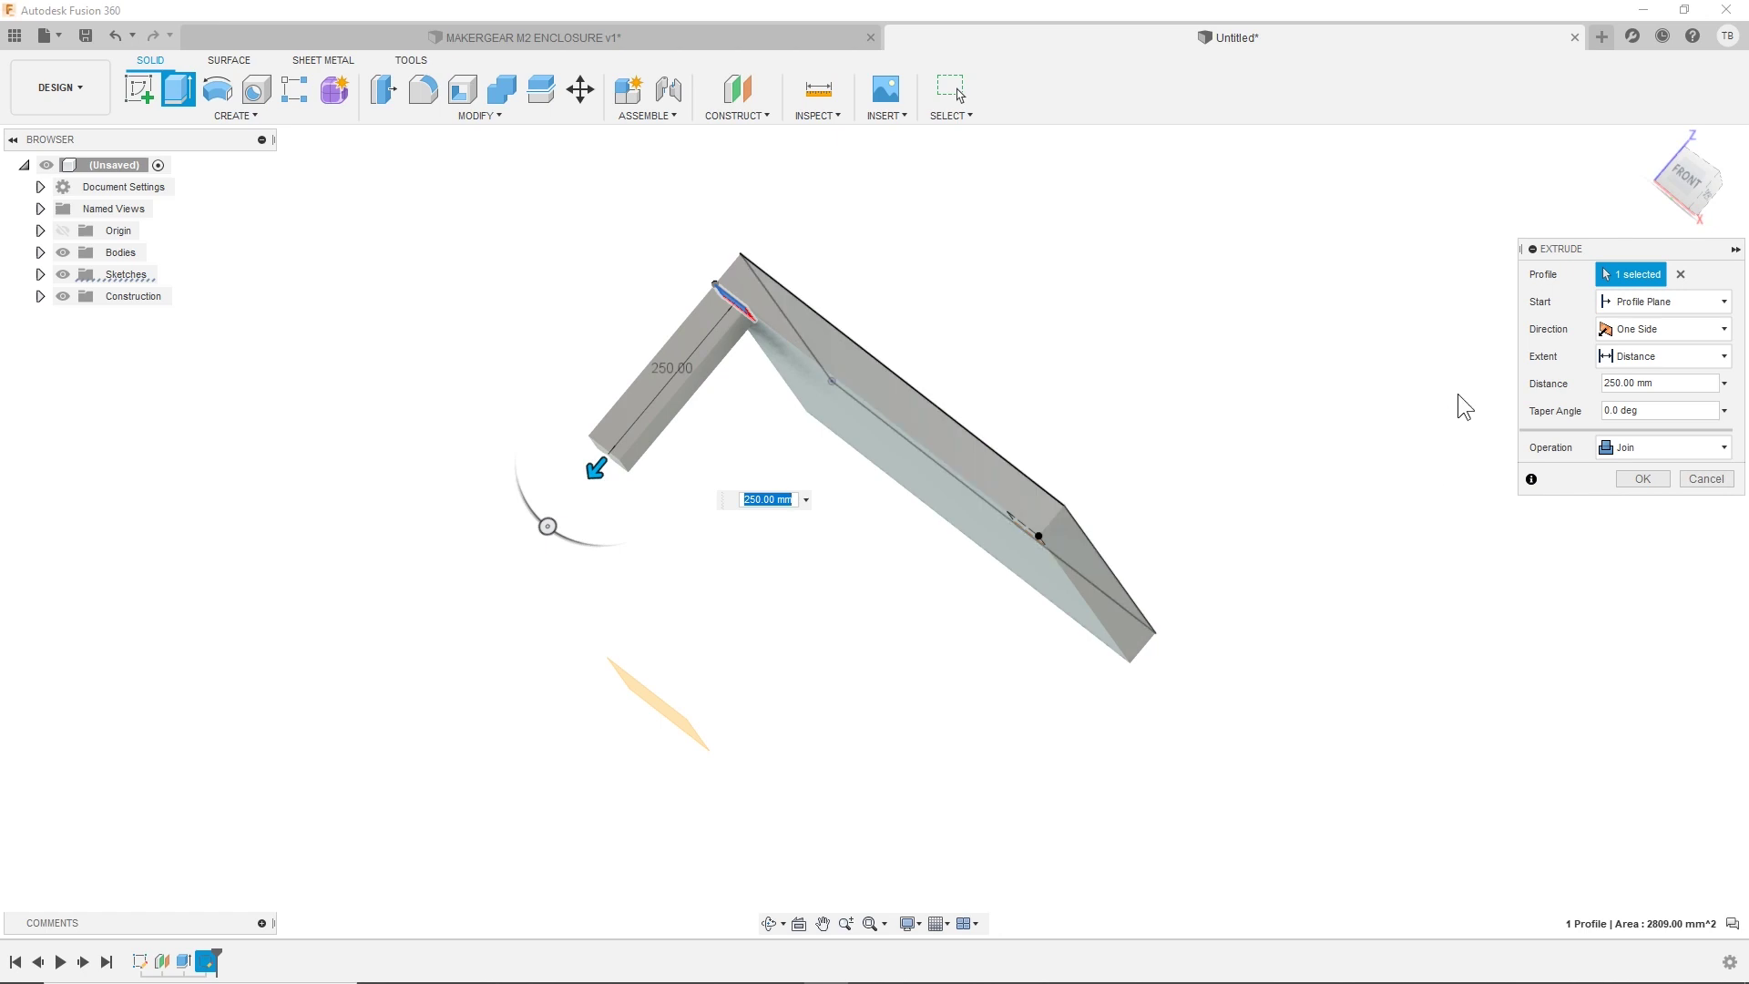
{"action": "left_click", "coordinate": [1665, 447]}
{"action": "left_click", "coordinate": [1650, 535]}
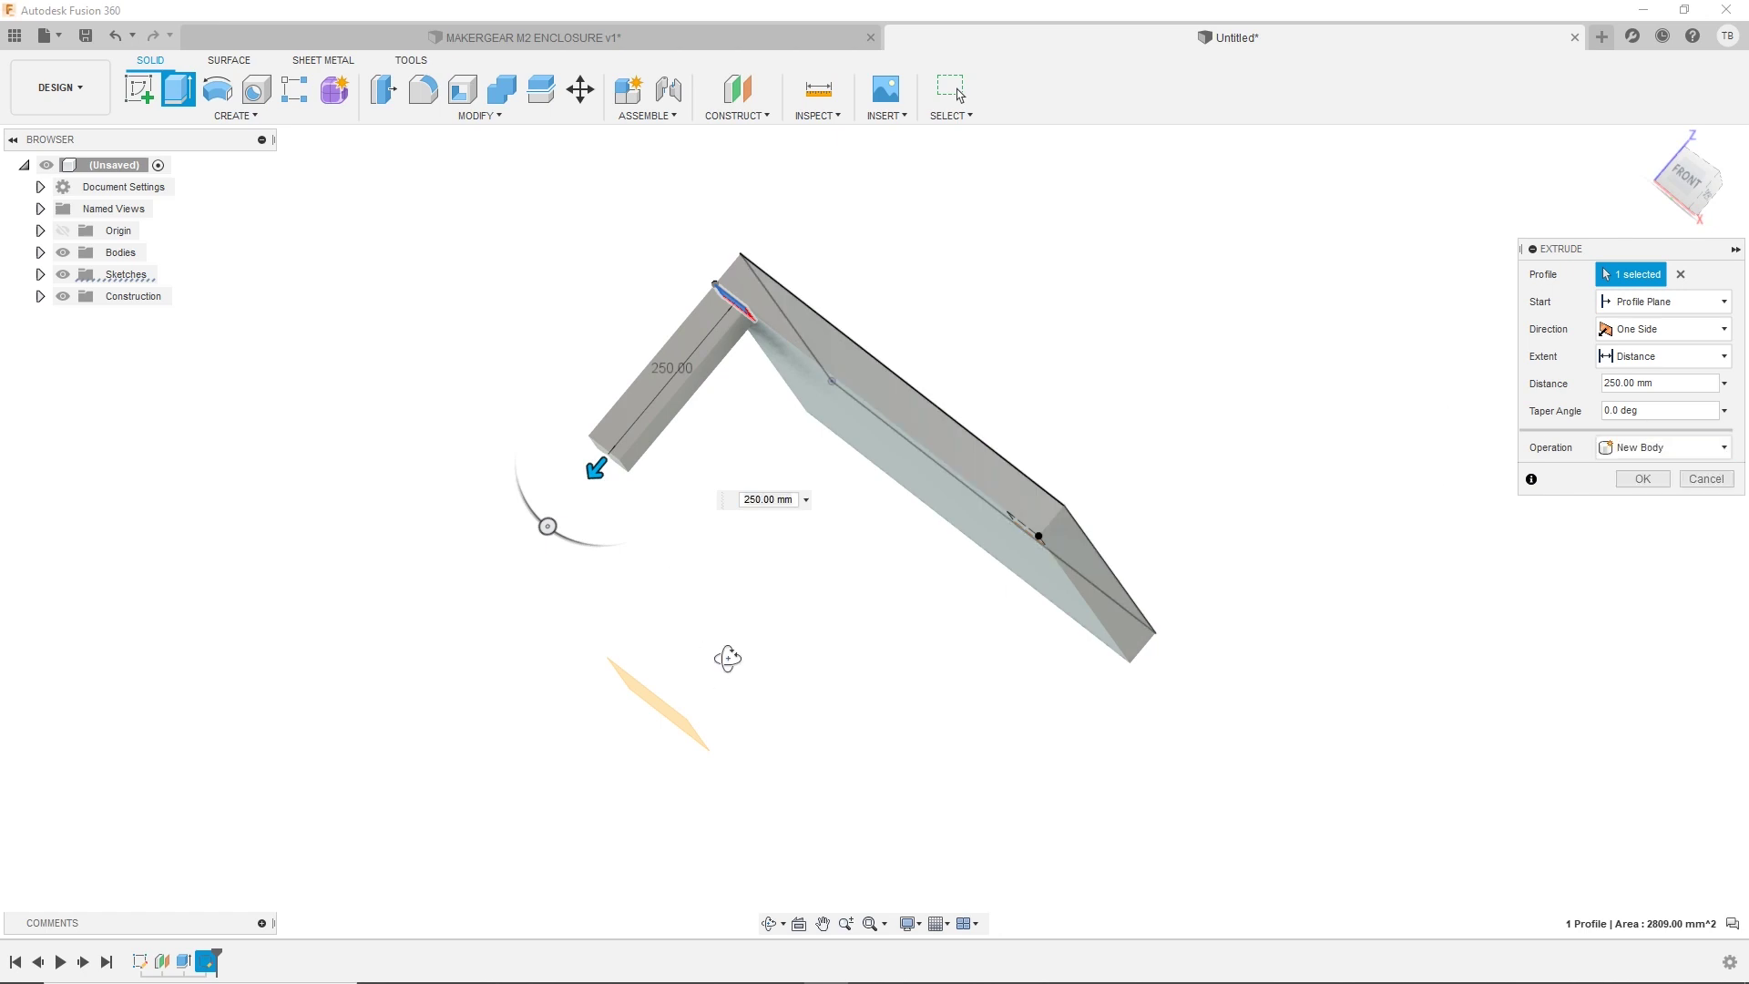
{"action": "mouse_move", "coordinate": [727, 657]}
{"action": "middle_mouse_down", "text": "shift"}
{"action": "mouse_move", "coordinate": [680, 637]}
{"action": "mouse_move", "coordinate": [740, 640]}
{"action": "middle_mouse_up", "text": "shift"}
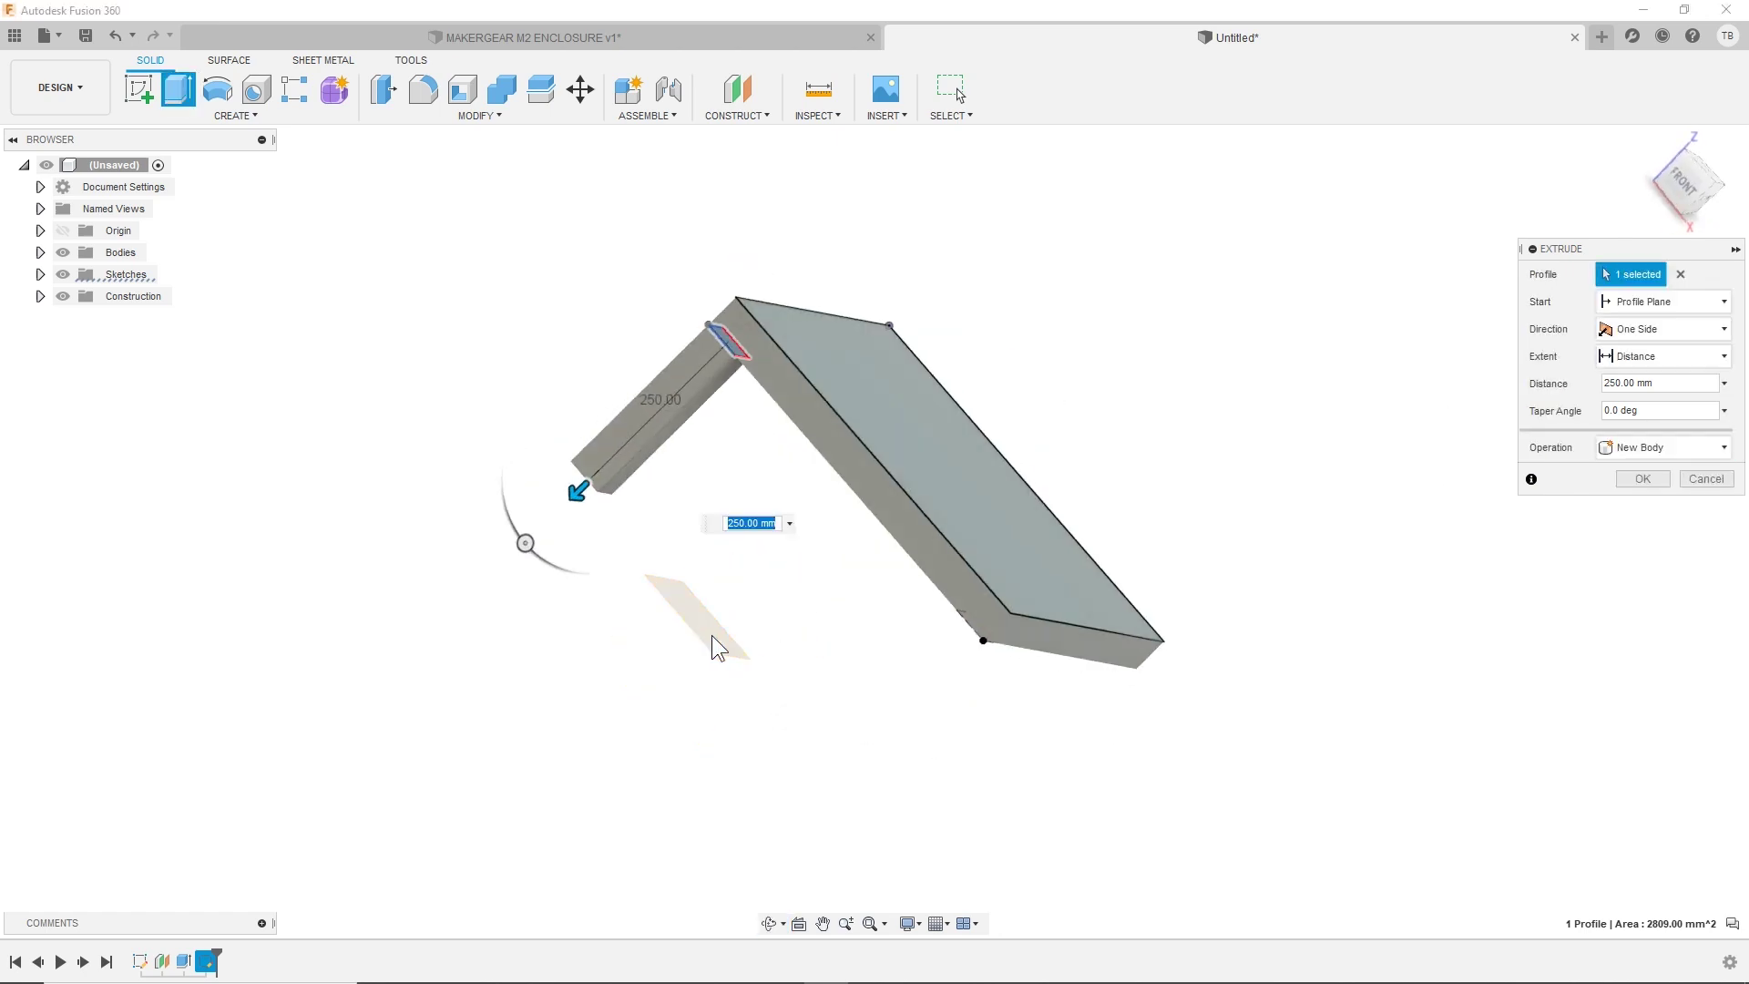
{"action": "type", "text": "400"}
{"action": "key", "text": "Return"}
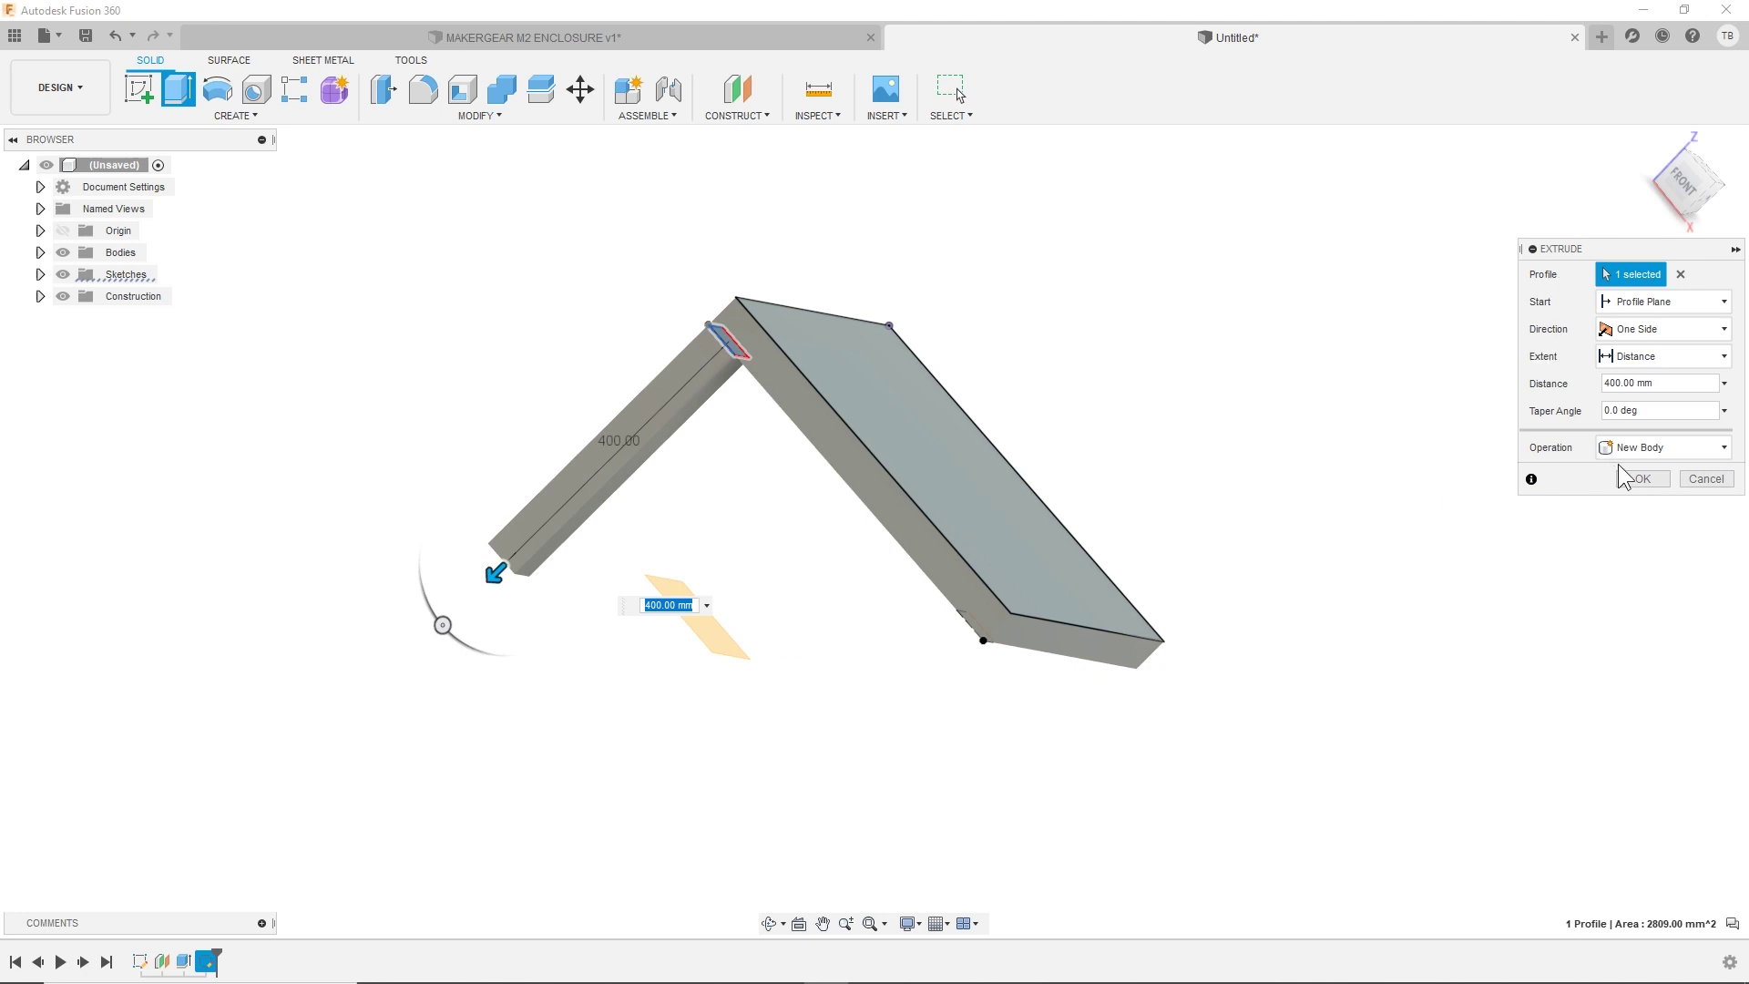
{"action": "left_click", "coordinate": [1642, 478]}
- Select the leg's long edge to check its length and view slab and leg
{"action": "middle_click_drag", "start_coordinate": [1331, 652], "coordinate": [992, 824], "text": "shift"}
{"action": "left_click", "coordinate": [538, 619]}
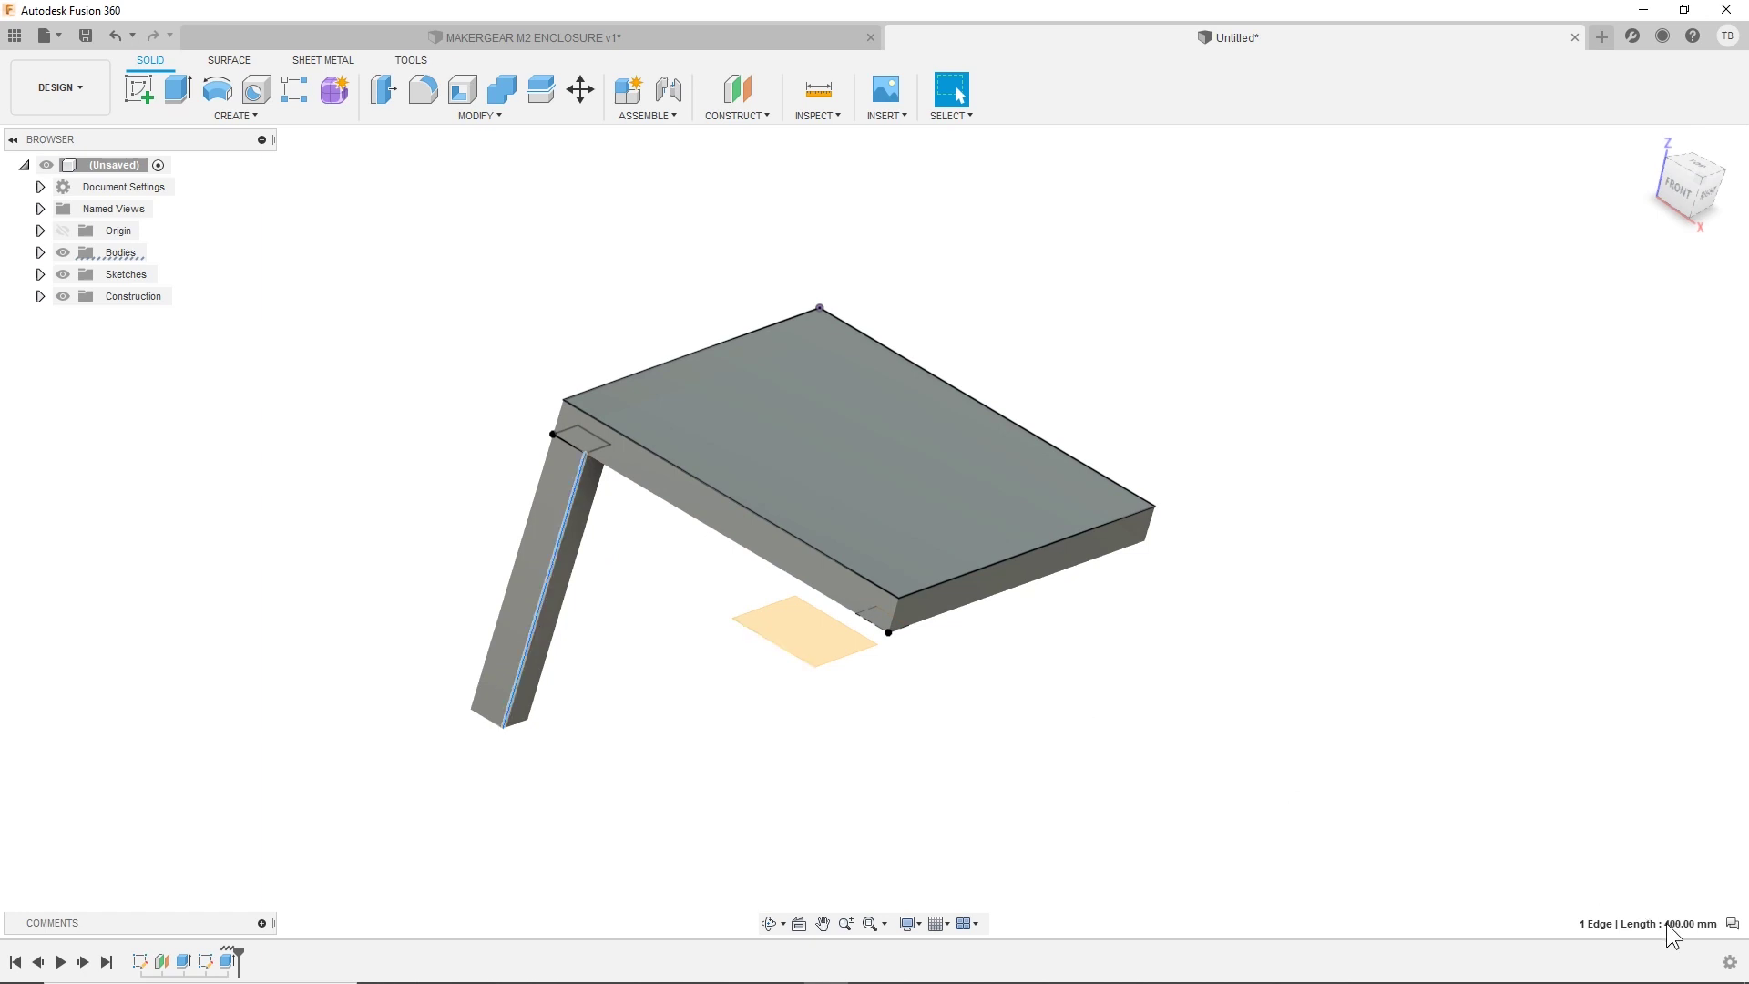
{"action": "middle_click_drag", "start_coordinate": [665, 682], "coordinate": [894, 511], "text": "shift"}
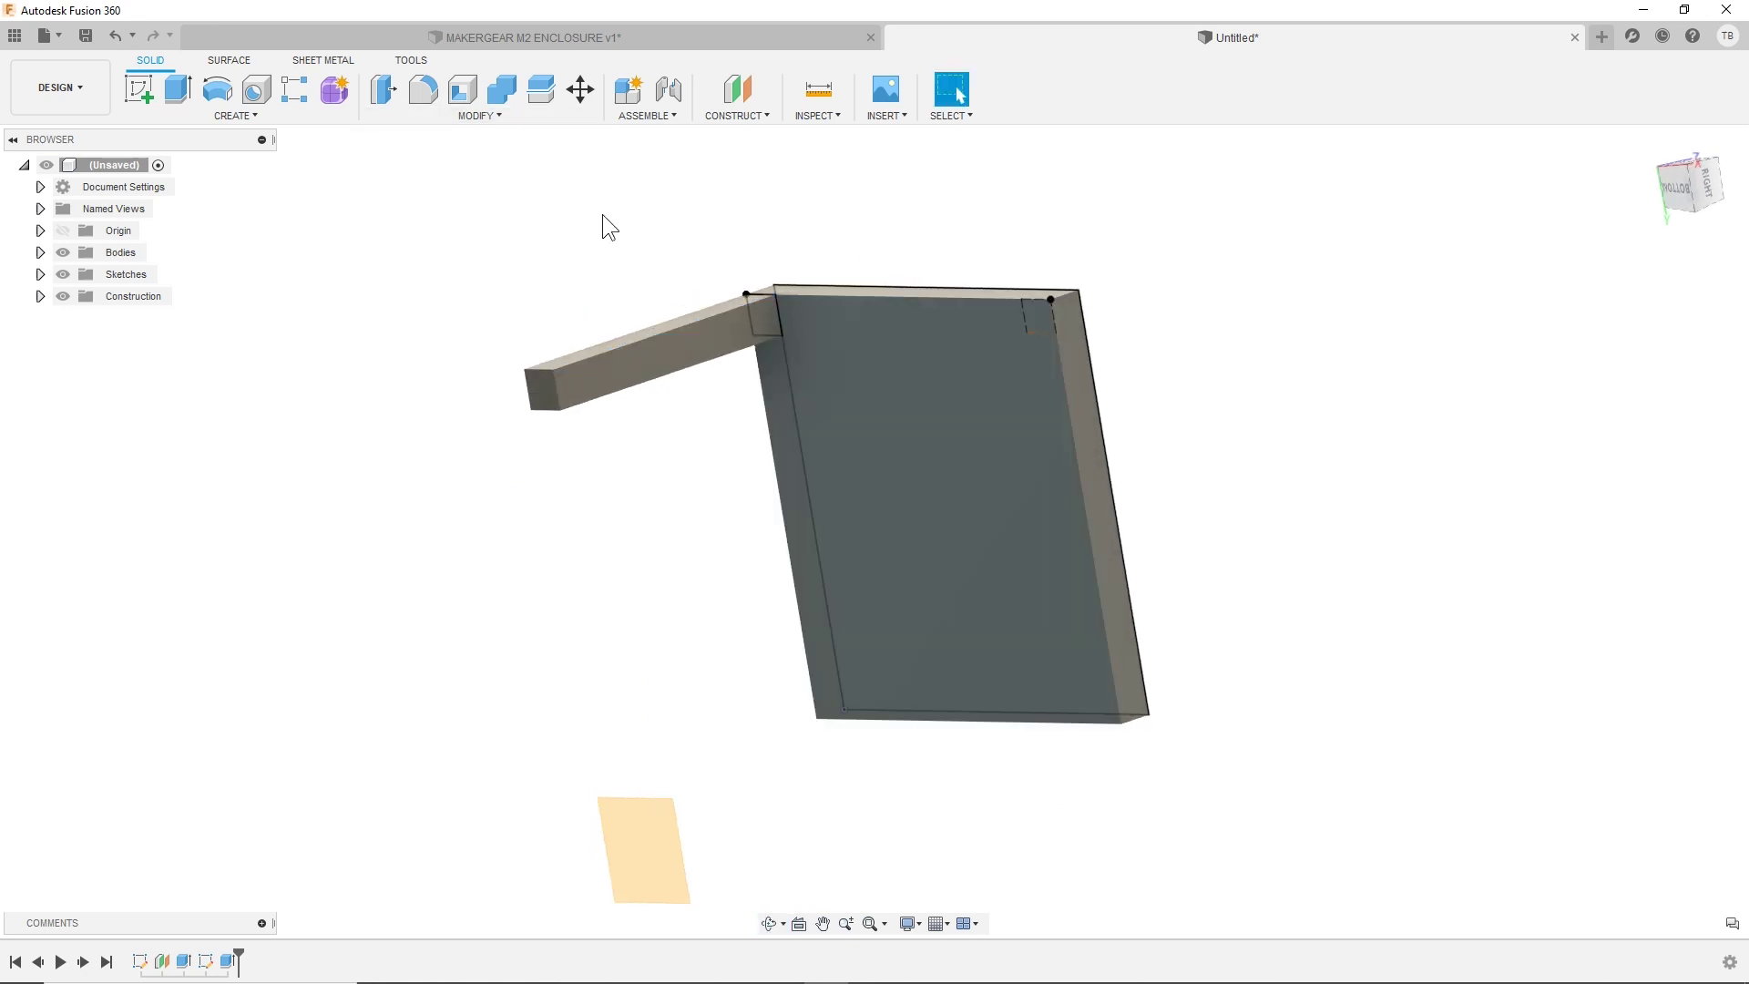
- Create a midplane between two opposite side faces of the tabletop
{"action": "left_click", "coordinate": [750, 113]}
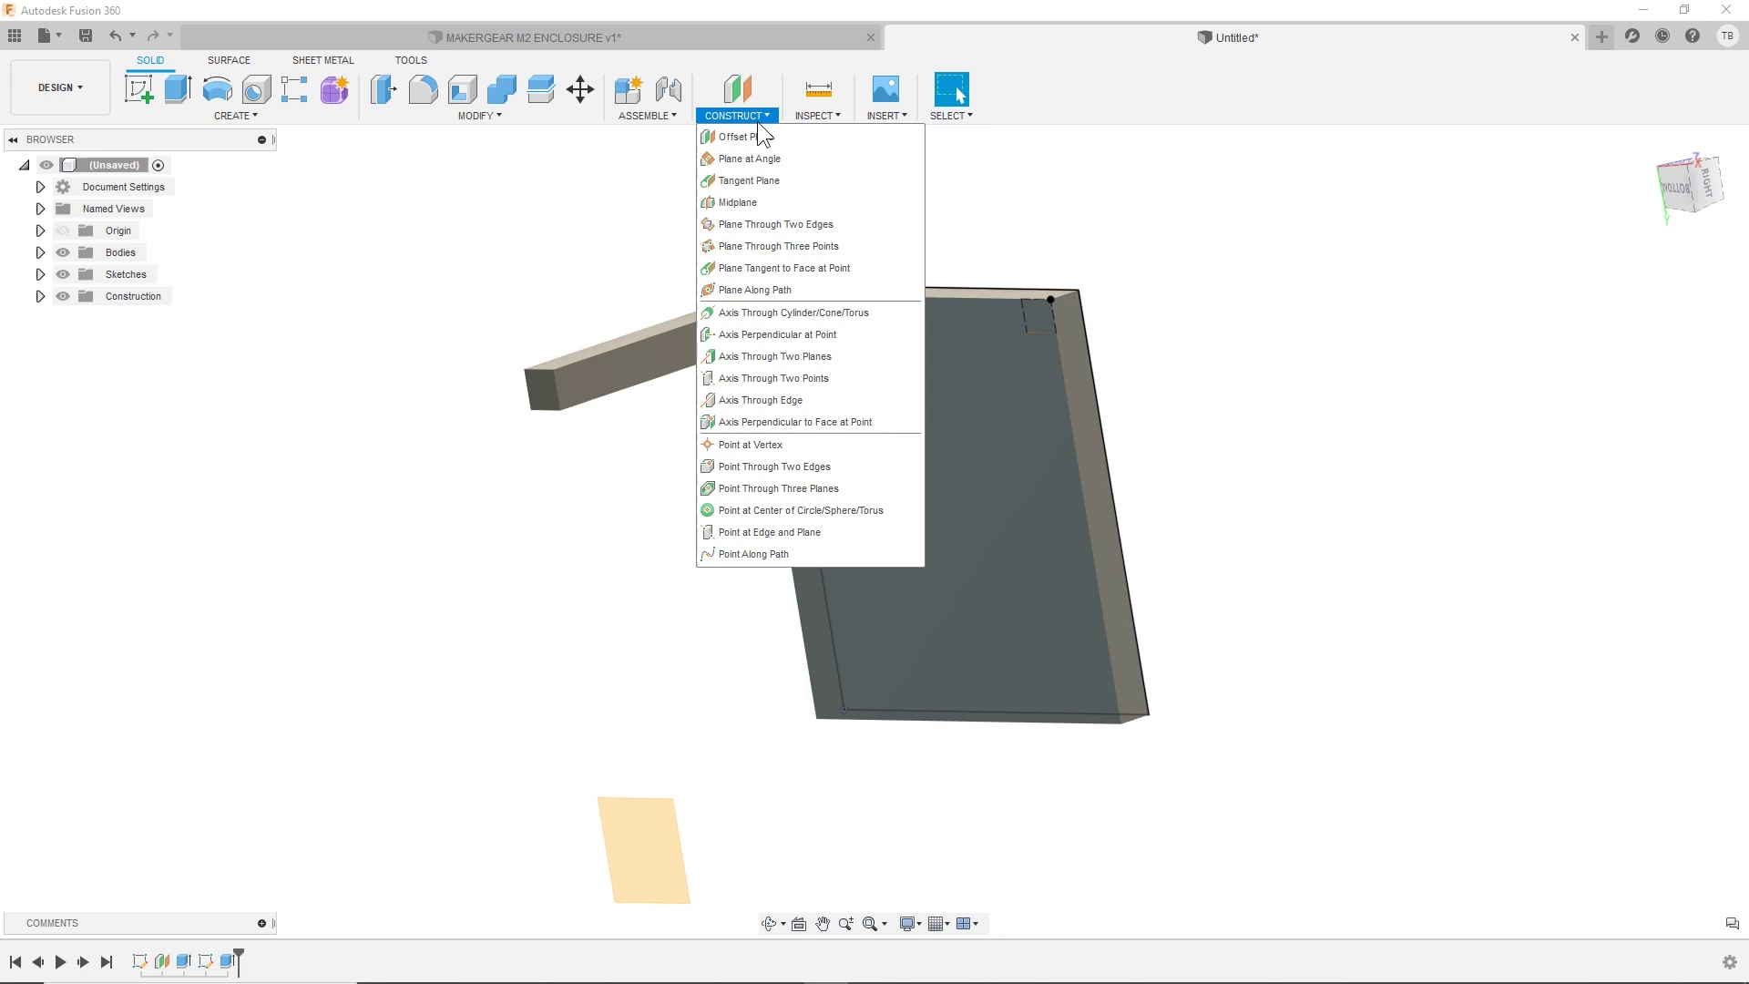
{"action": "left_click", "coordinate": [758, 201]}
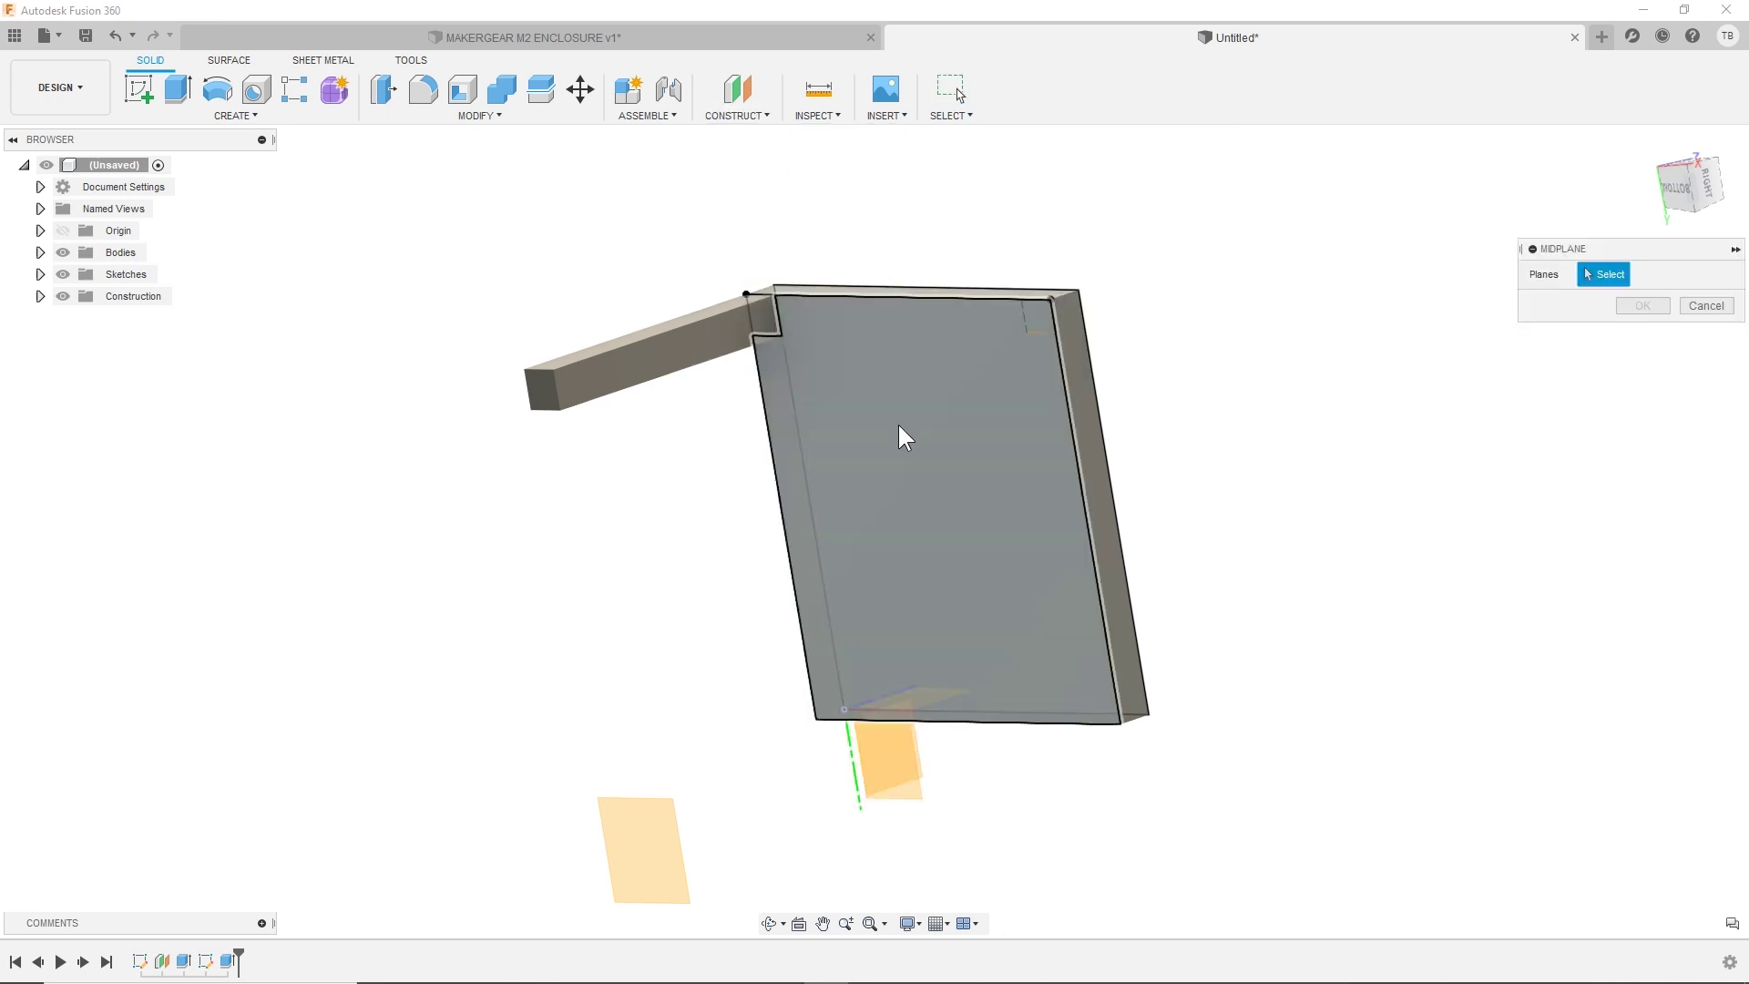
{"action": "mouse_move", "coordinate": [905, 436]}
{"action": "middle_mouse_down", "text": "shift"}
{"action": "mouse_move", "coordinate": [948, 438]}
{"action": "mouse_move", "coordinate": [902, 440]}
{"action": "mouse_move", "coordinate": [920, 441]}
{"action": "middle_mouse_up", "text": "shift"}
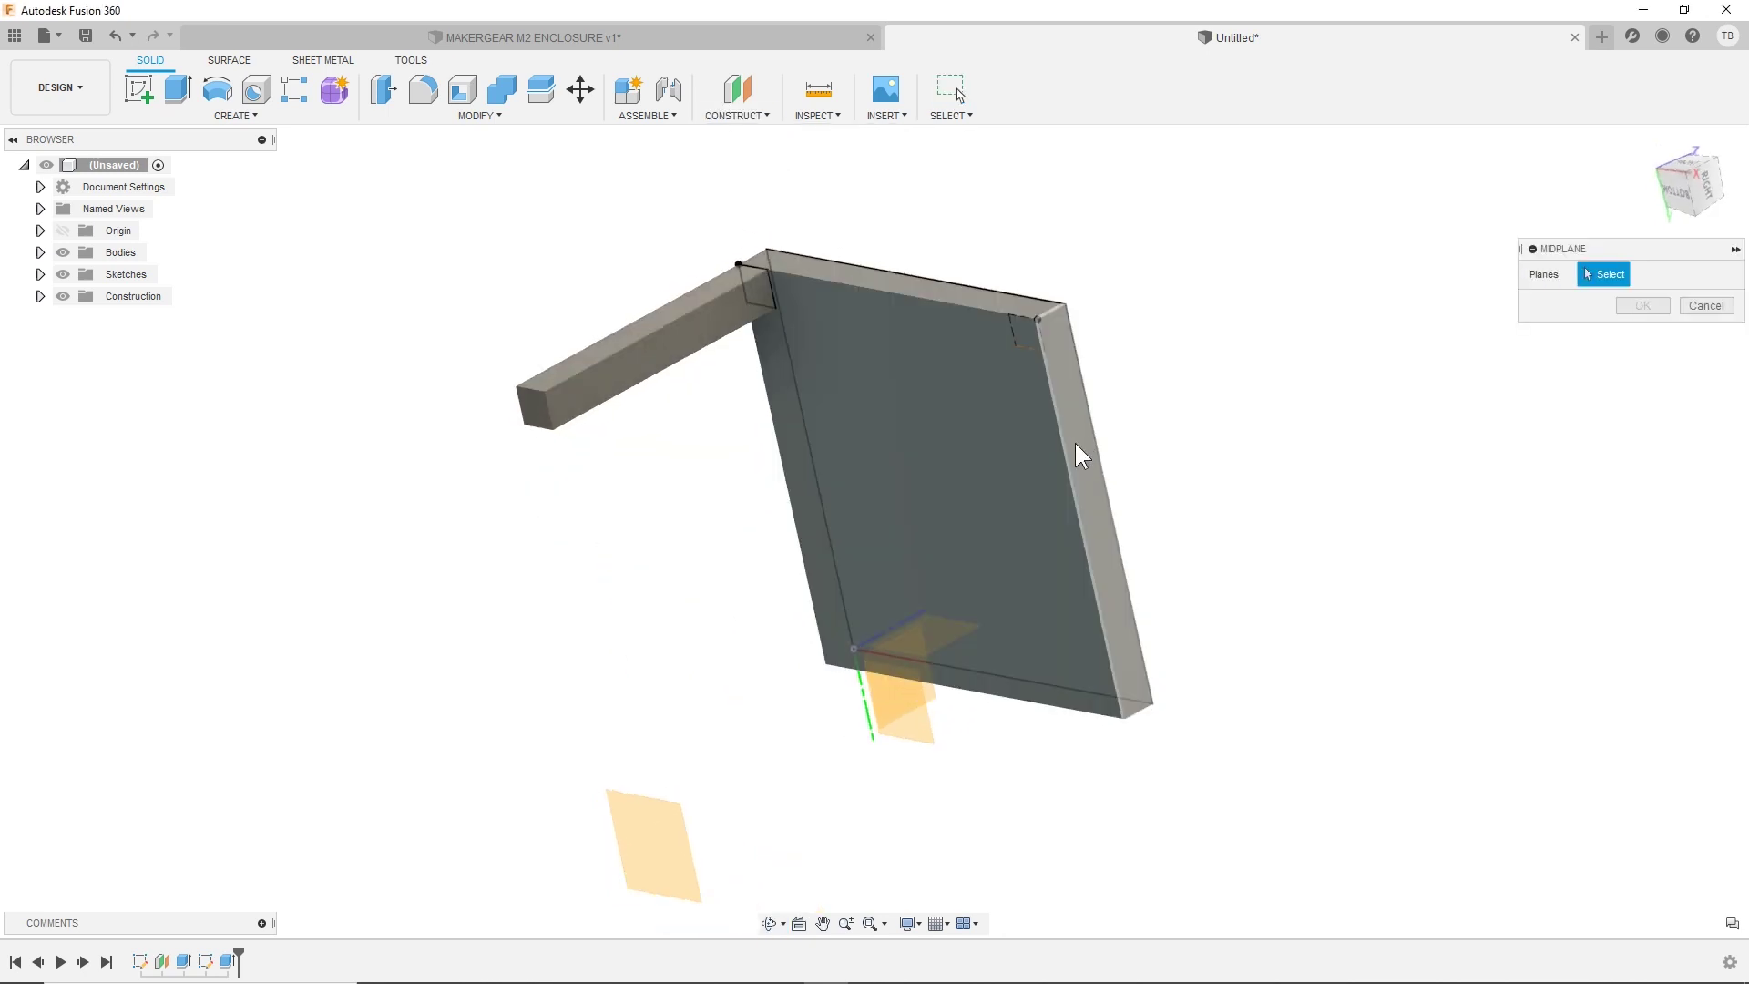
{"action": "left_click", "coordinate": [1081, 456]}
{"action": "middle_click_drag", "start_coordinate": [1081, 456], "coordinate": [987, 433], "text": "shift"}
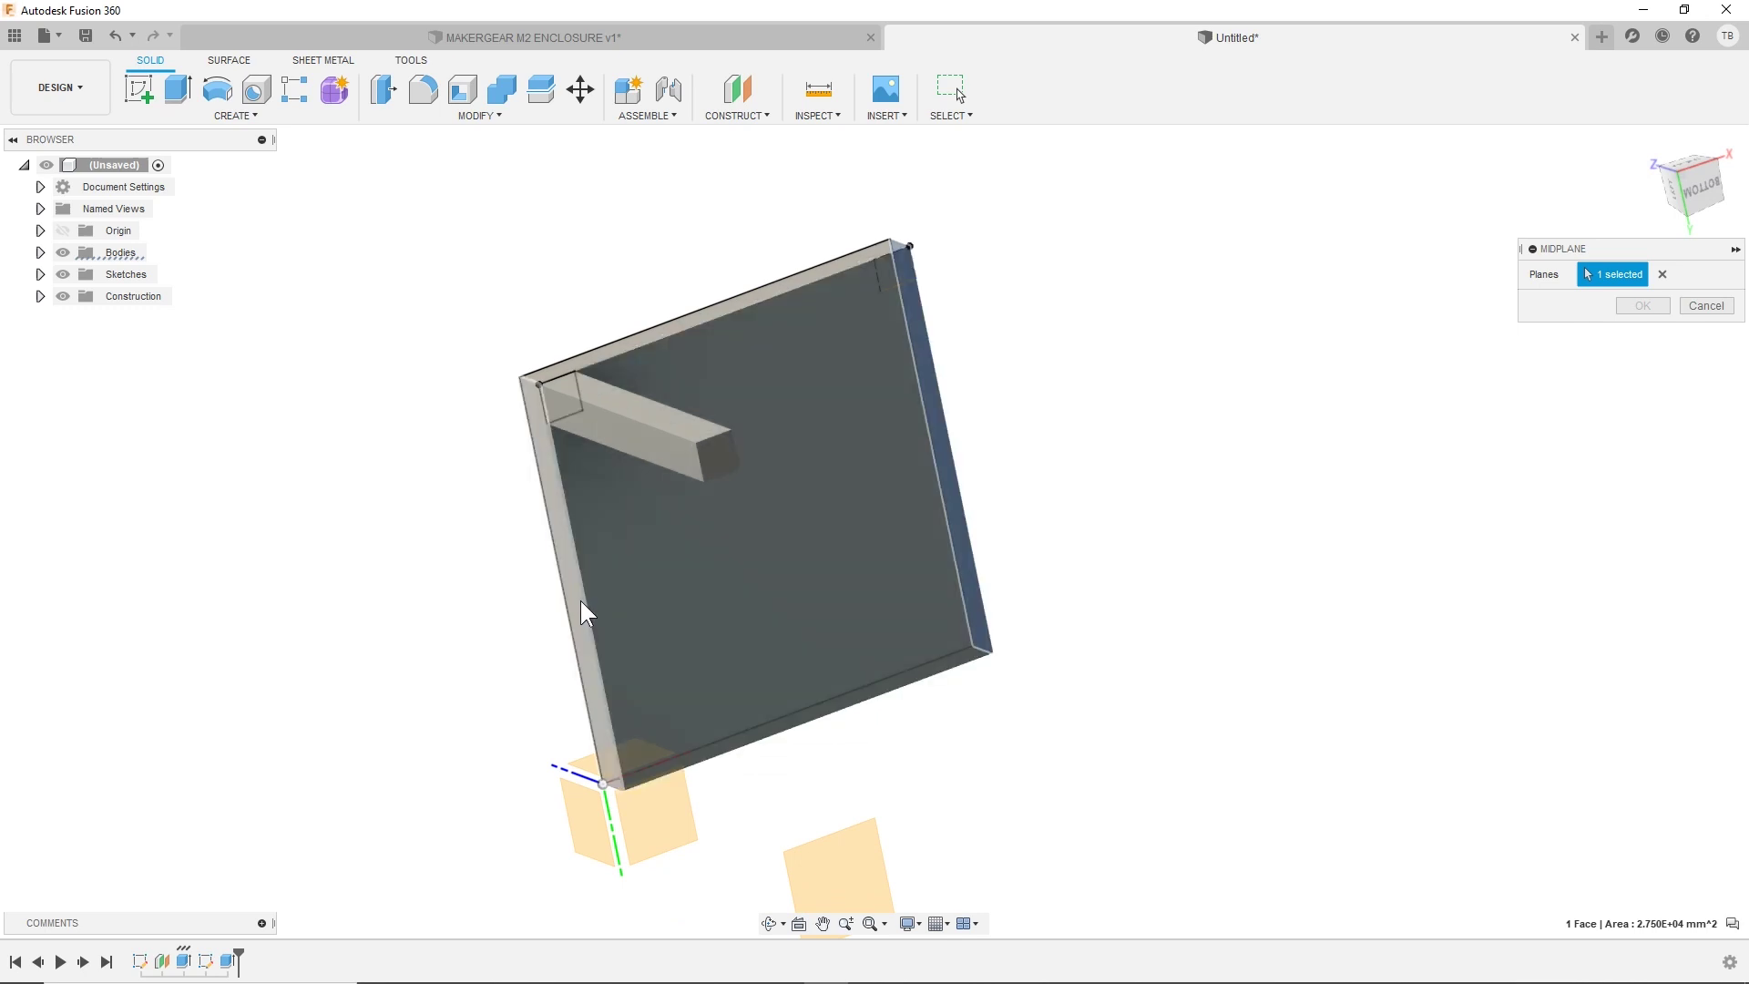
{"action": "left_click", "coordinate": [581, 603]}
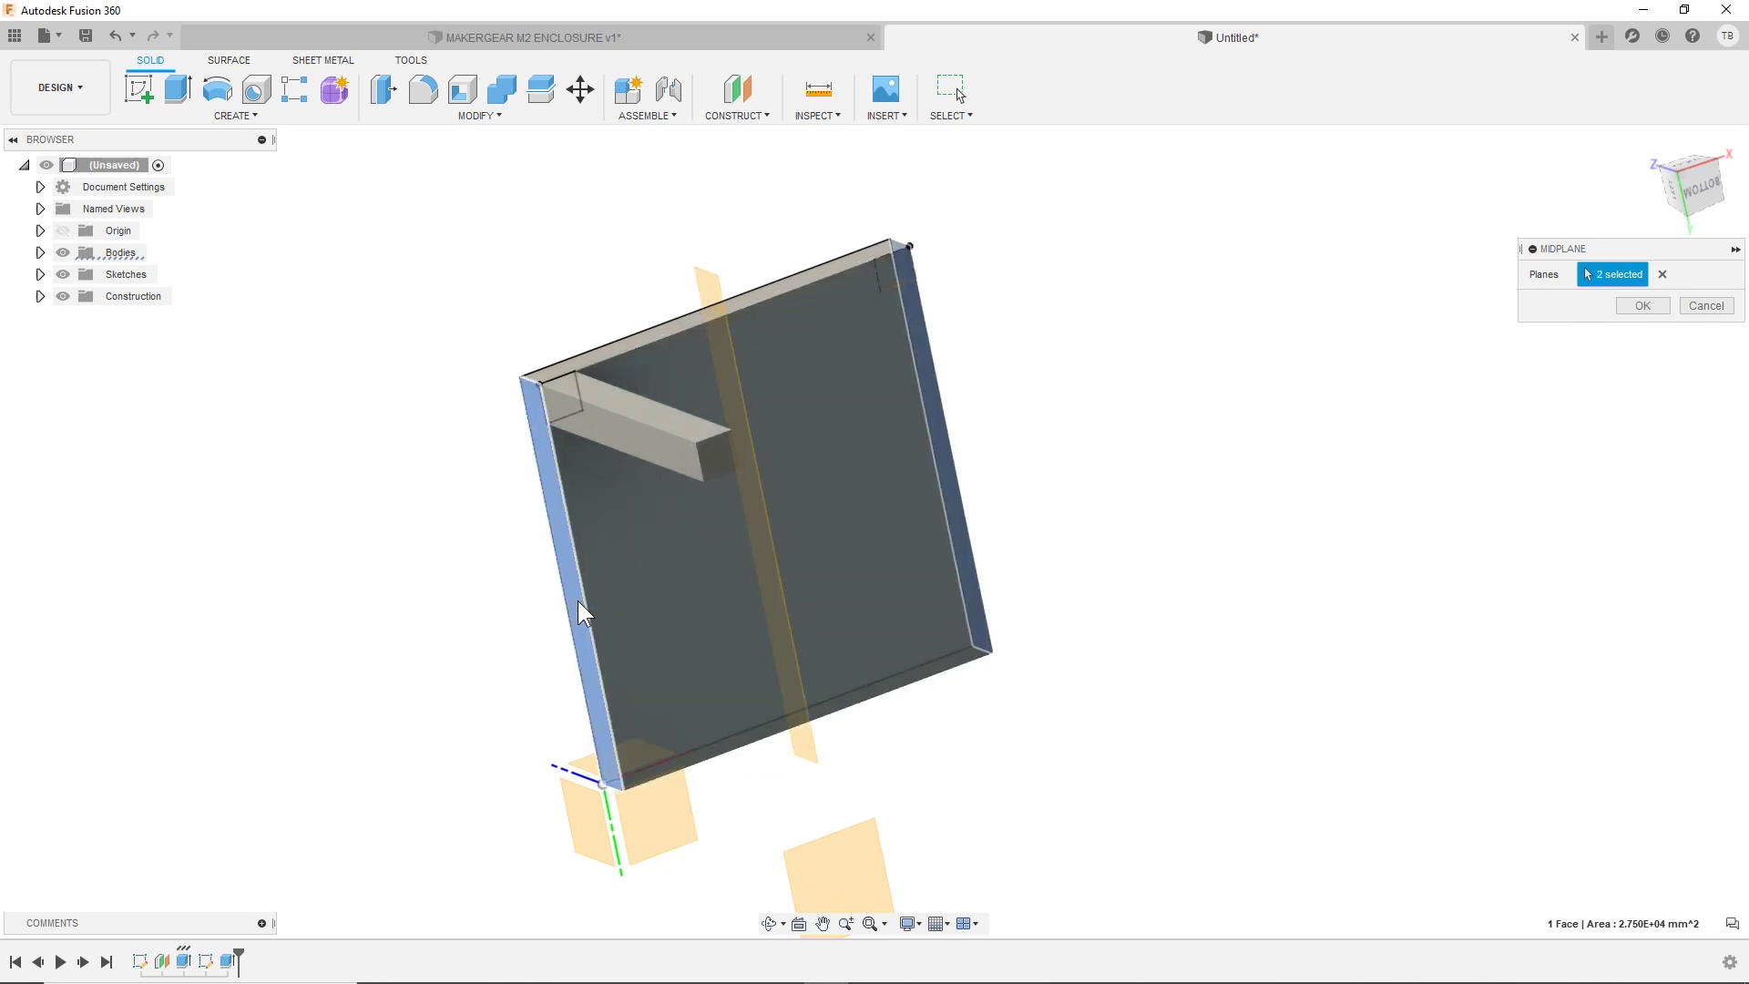
{"action": "left_click", "coordinate": [1642, 306]}
- Add a second midplane between another pair of opposite tabletop faces
{"action": "left_click", "coordinate": [747, 116]}
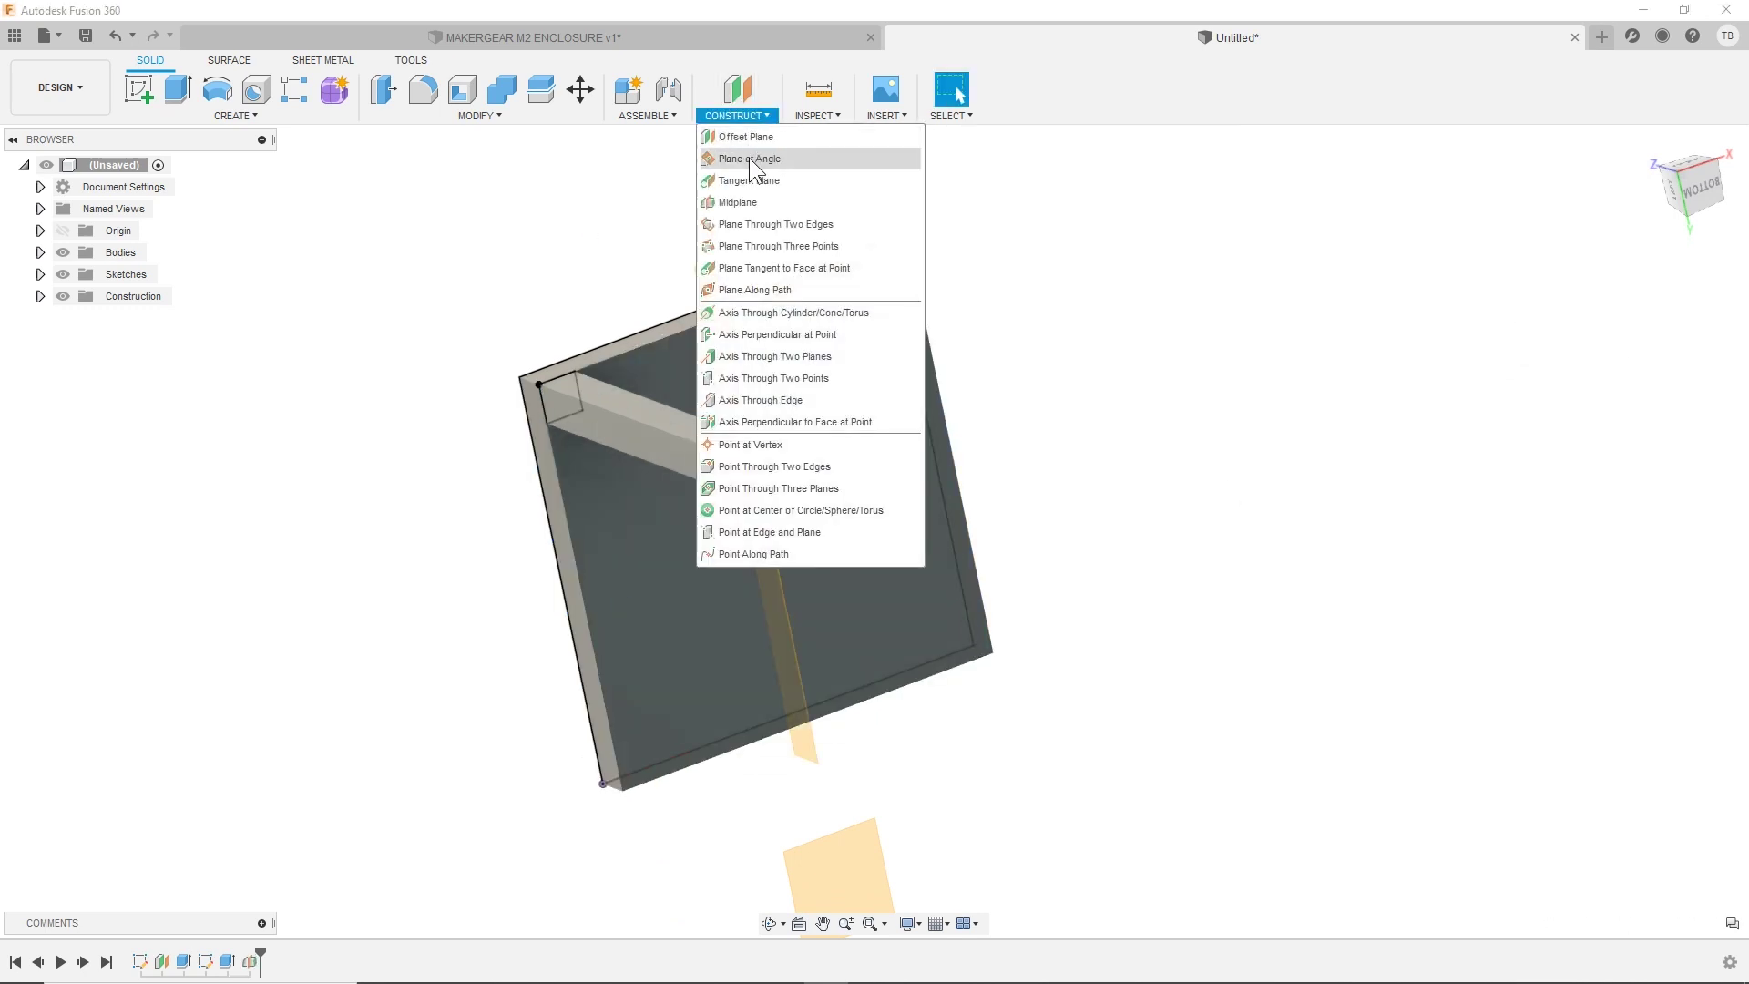
{"action": "left_click", "coordinate": [742, 202]}
{"action": "left_click", "coordinate": [672, 339]}
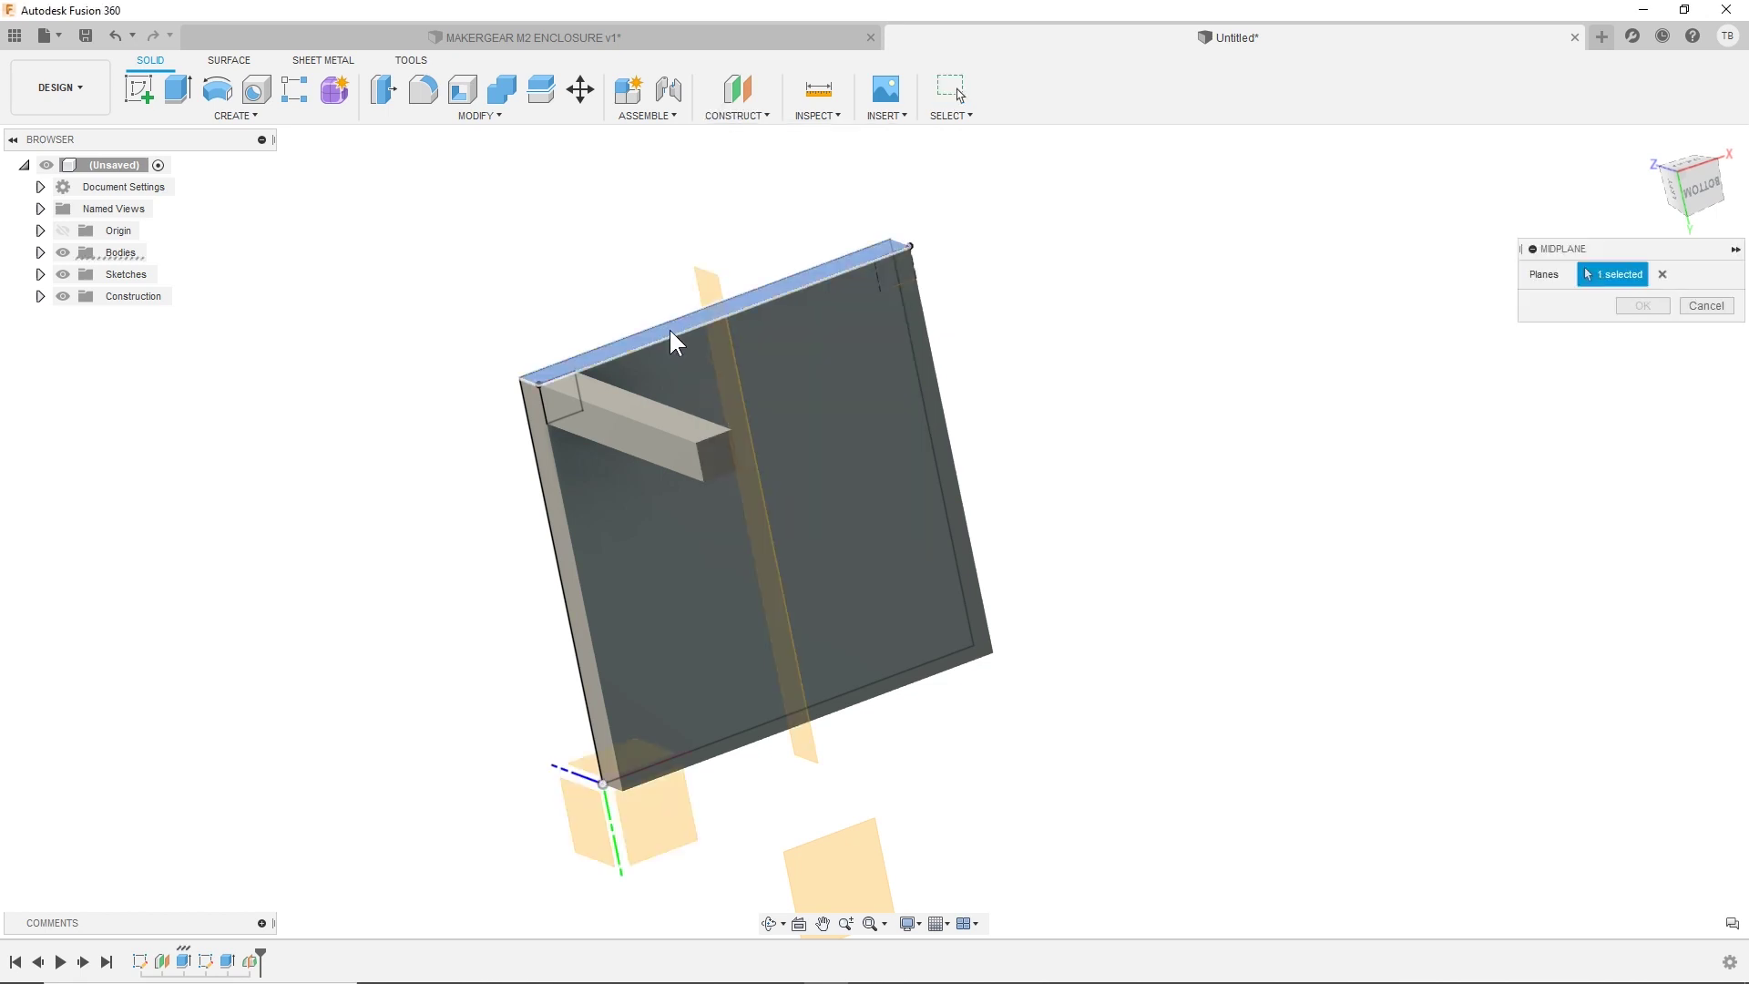
{"action": "middle_click_drag", "start_coordinate": [674, 342], "coordinate": [1407, 490], "text": "shift"}
{"action": "left_click", "coordinate": [896, 823]}
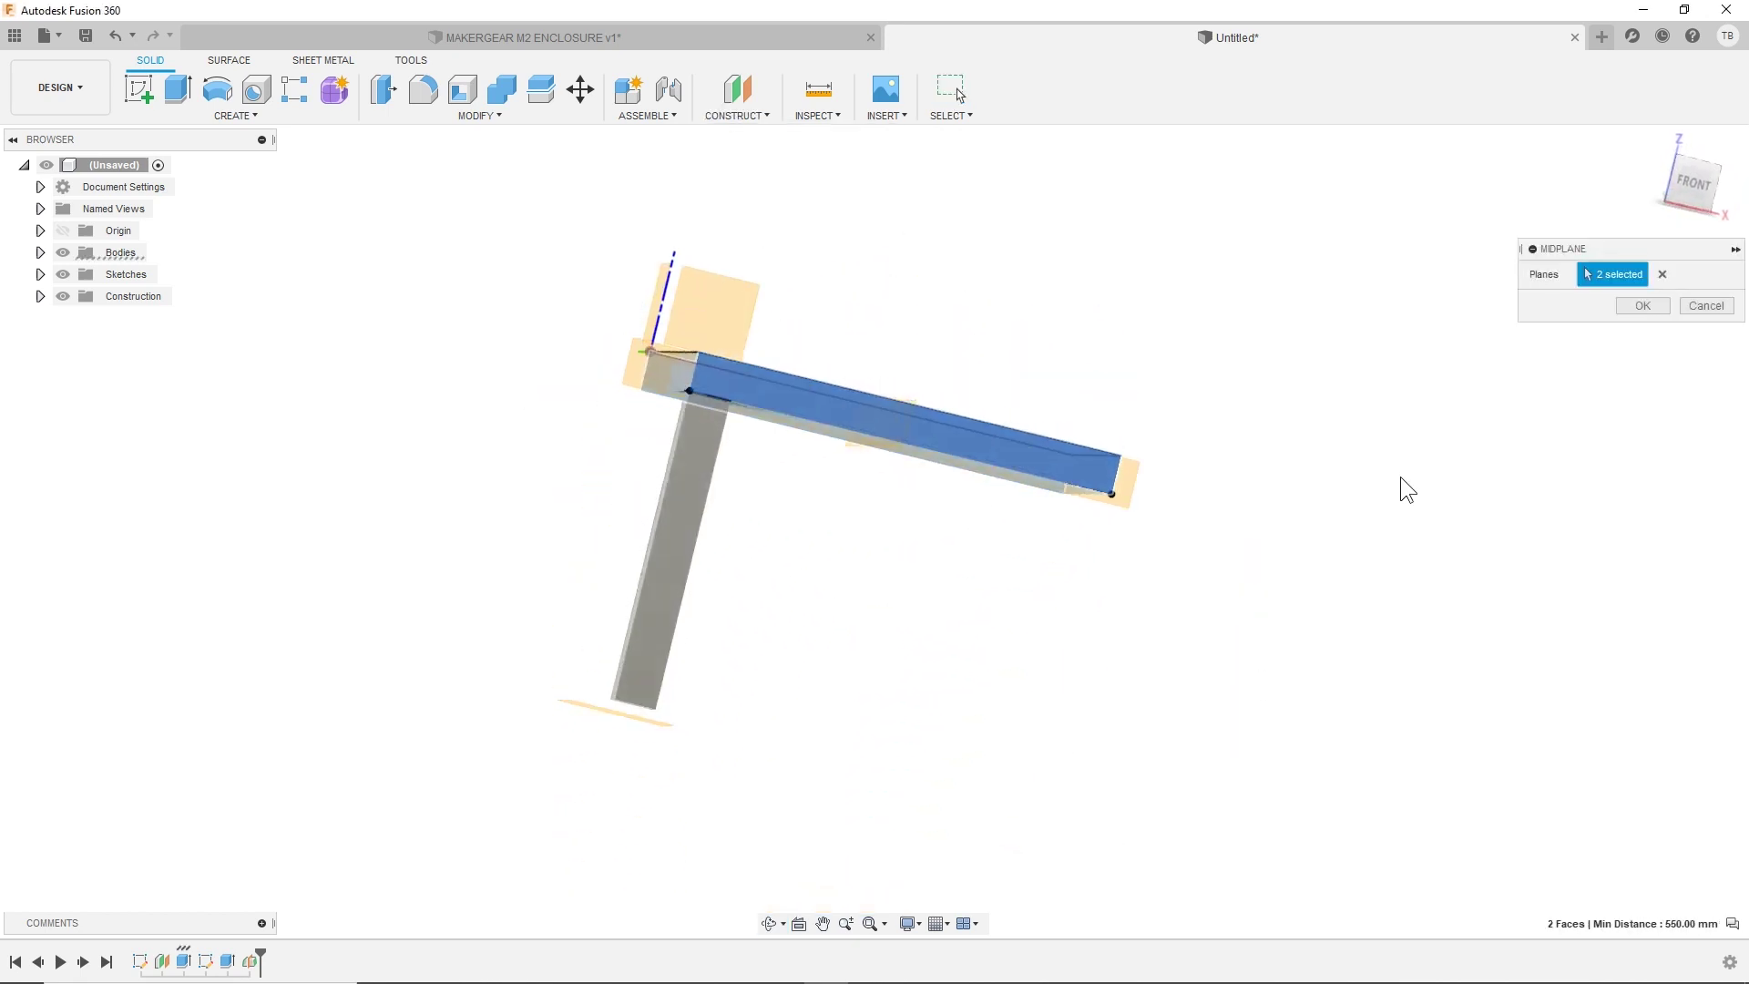
{"action": "left_click", "coordinate": [1642, 305]}
{"action": "middle_click_drag", "start_coordinate": [1085, 559], "coordinate": [890, 435], "text": "shift"}
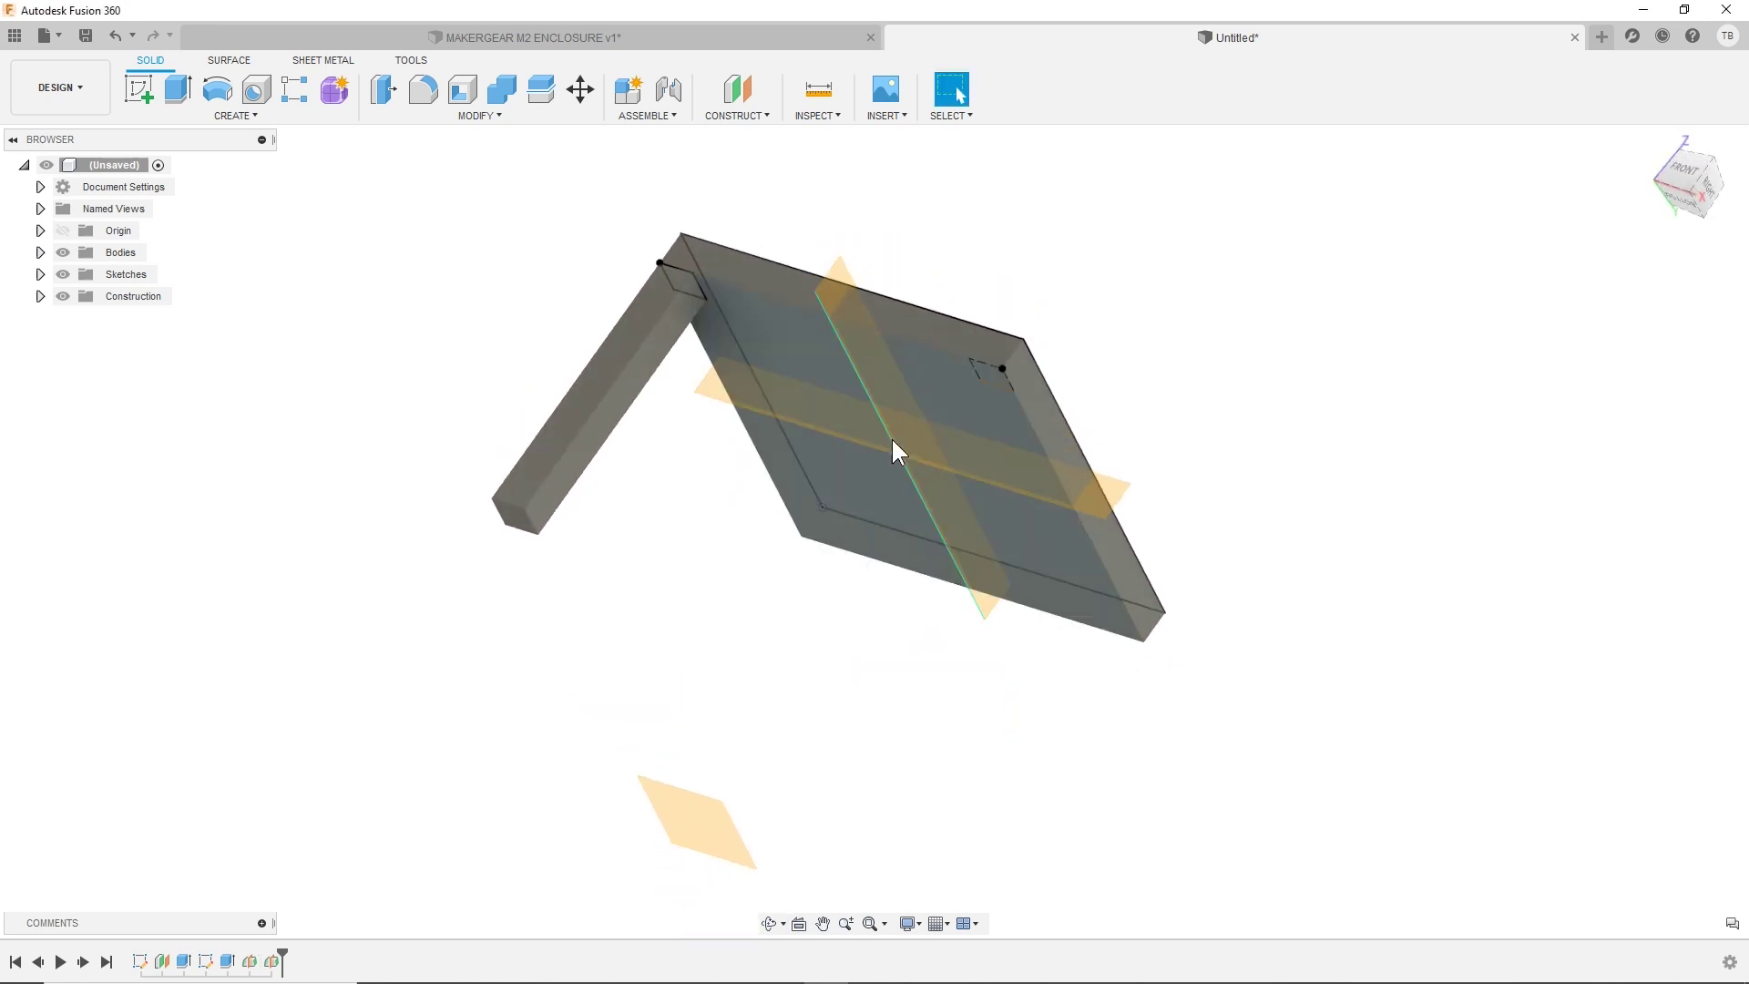
- Set up a Bodies mirror (sMIR) of the first leg across the first midplane
{"action": "type", "text": "sMIR"}
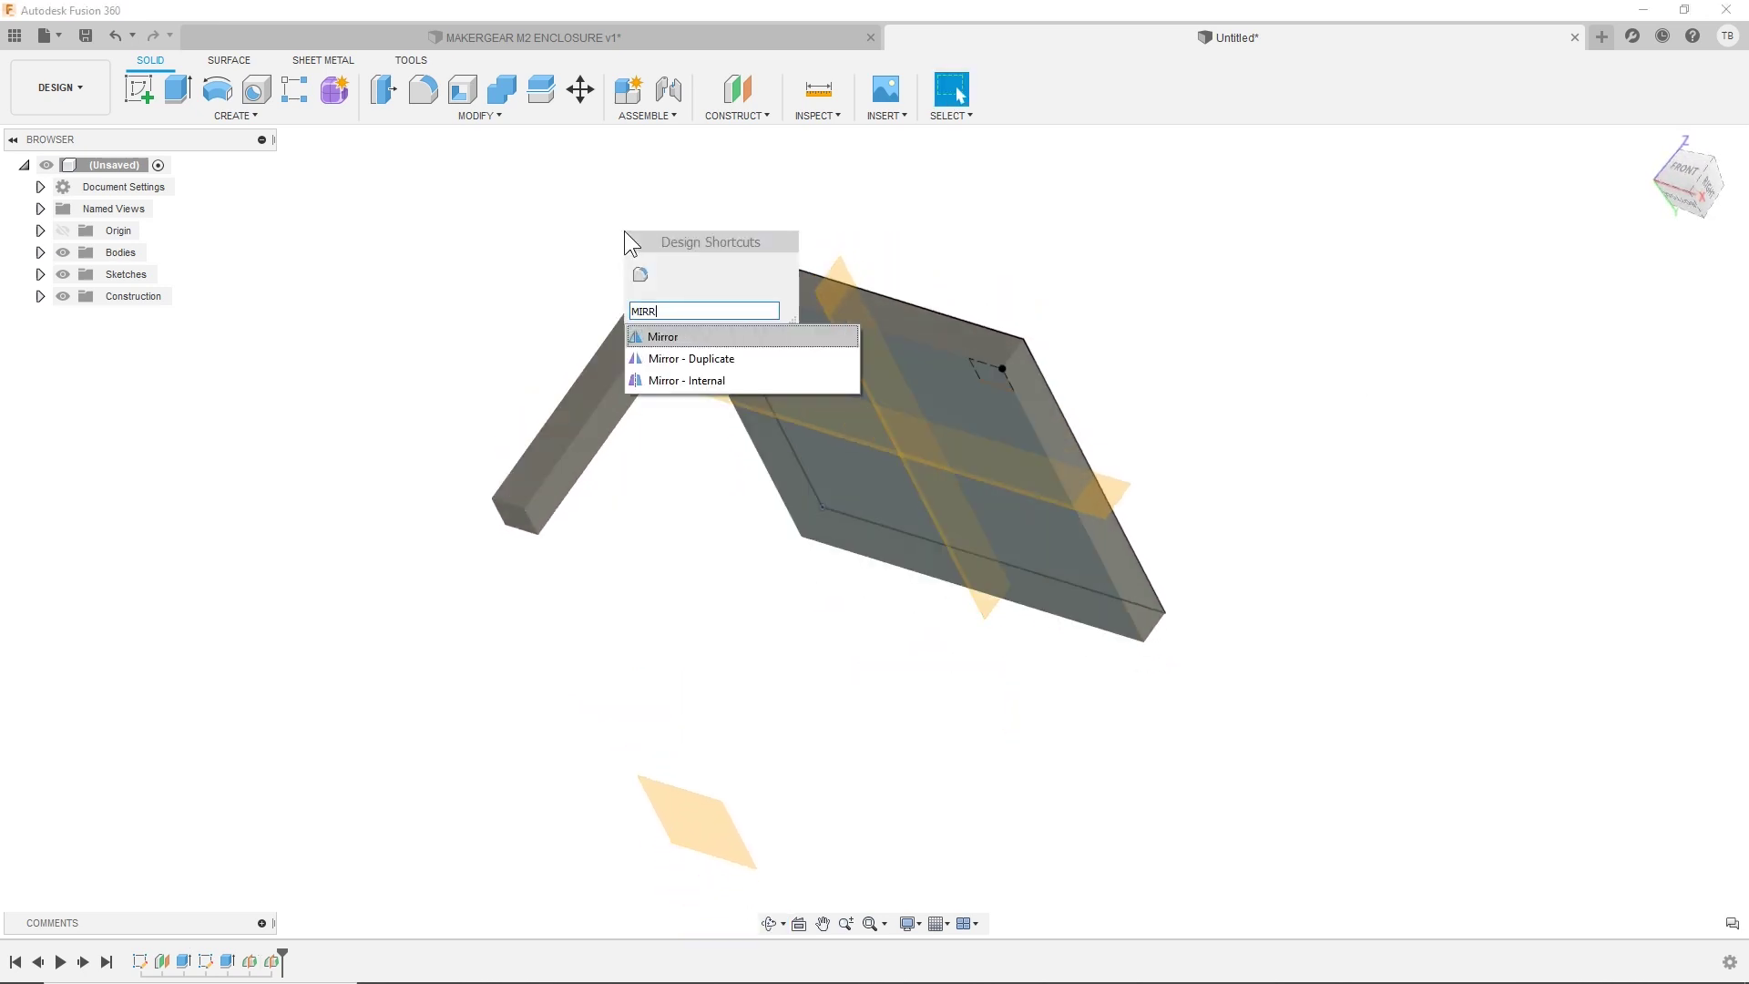
{"action": "left_click", "coordinate": [717, 338]}
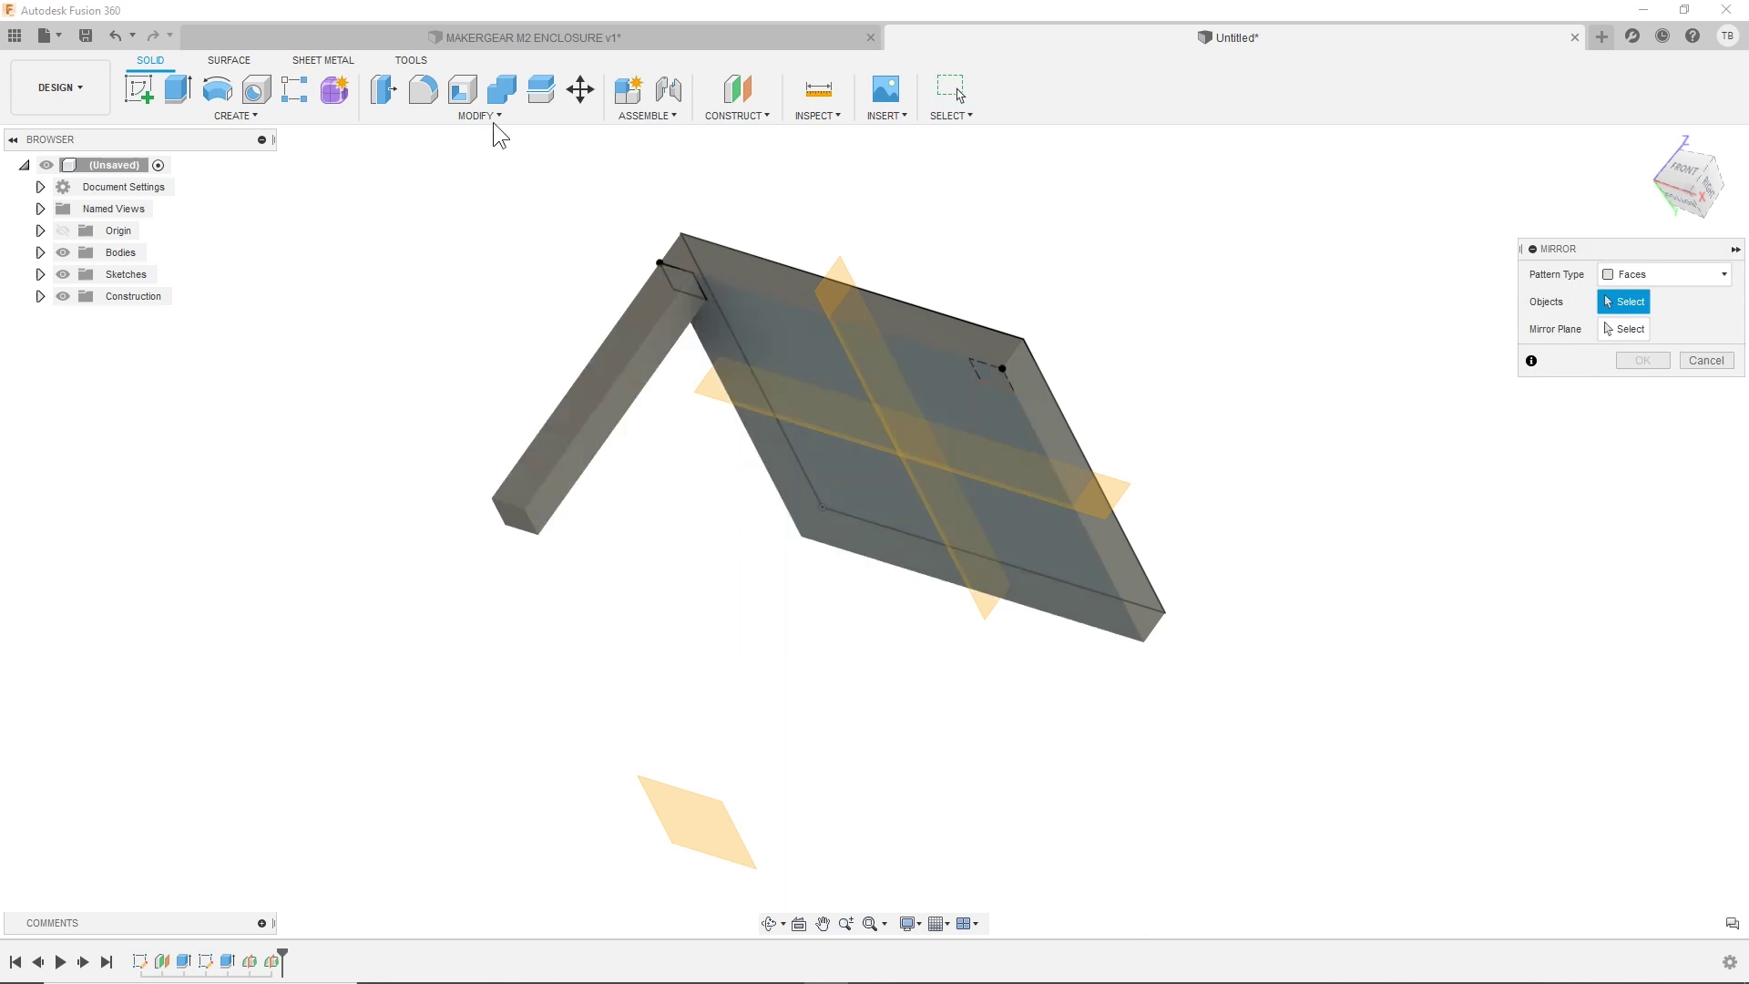
{"action": "left_click", "coordinate": [1651, 280]}
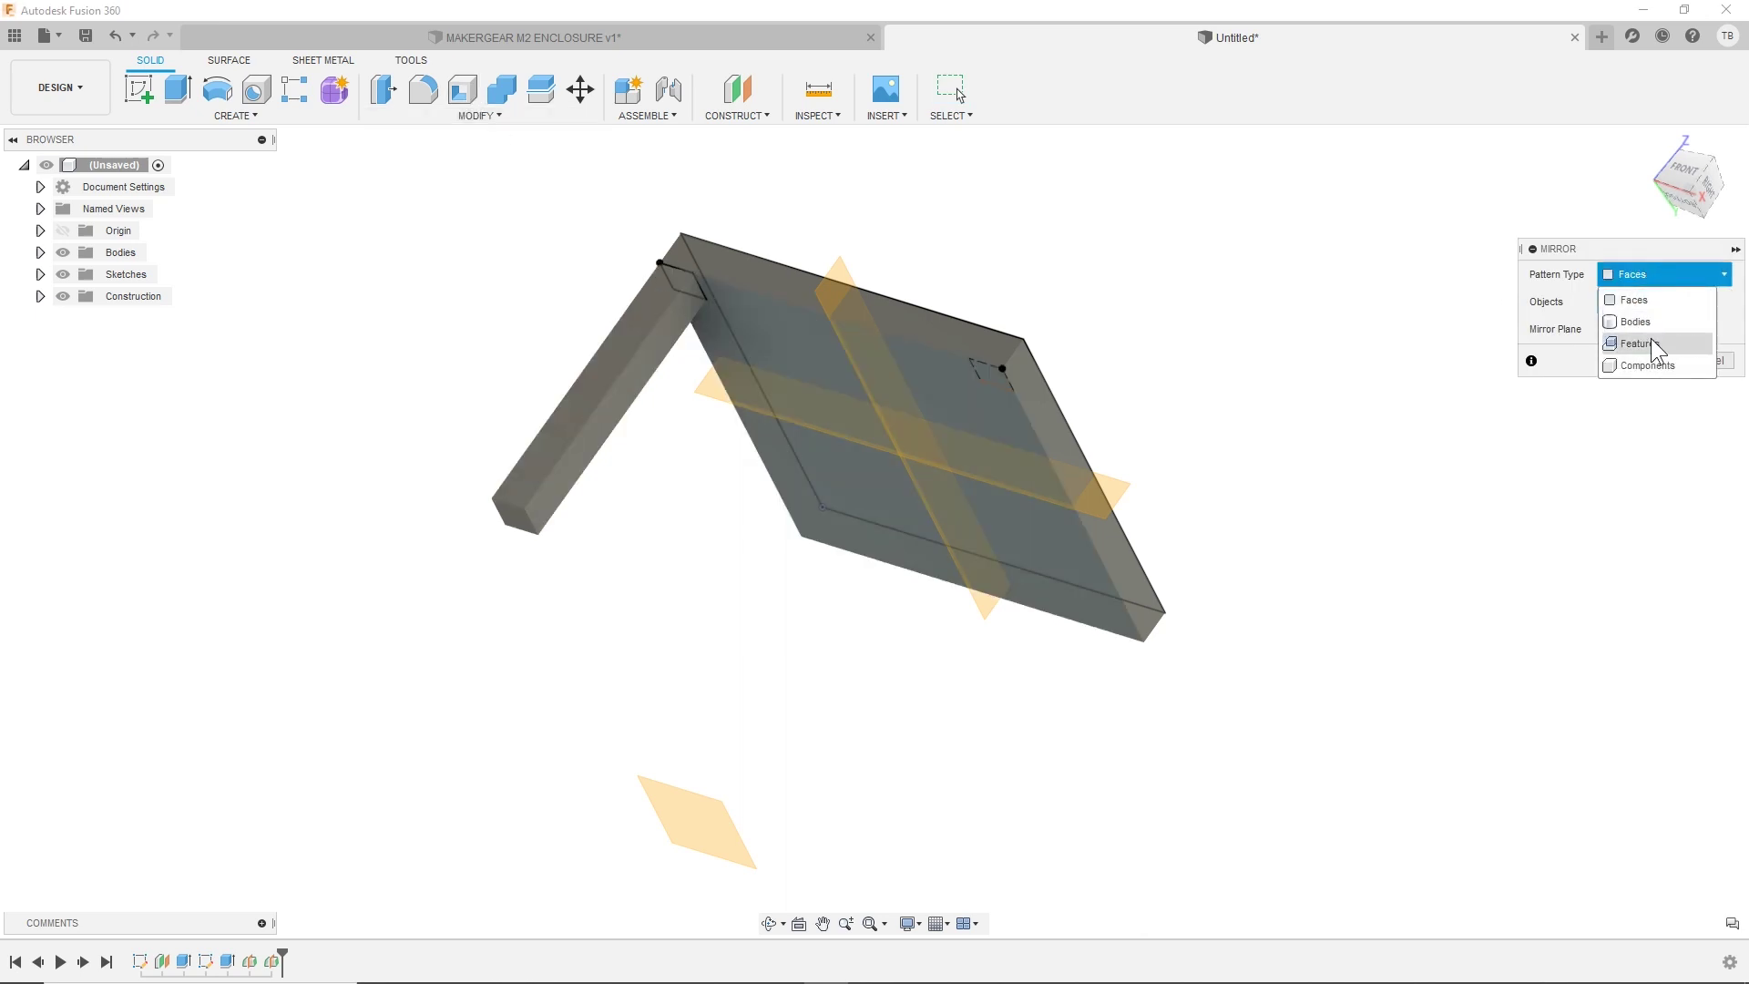
{"action": "left_click", "coordinate": [1640, 337]}
{"action": "left_click", "coordinate": [614, 394]}
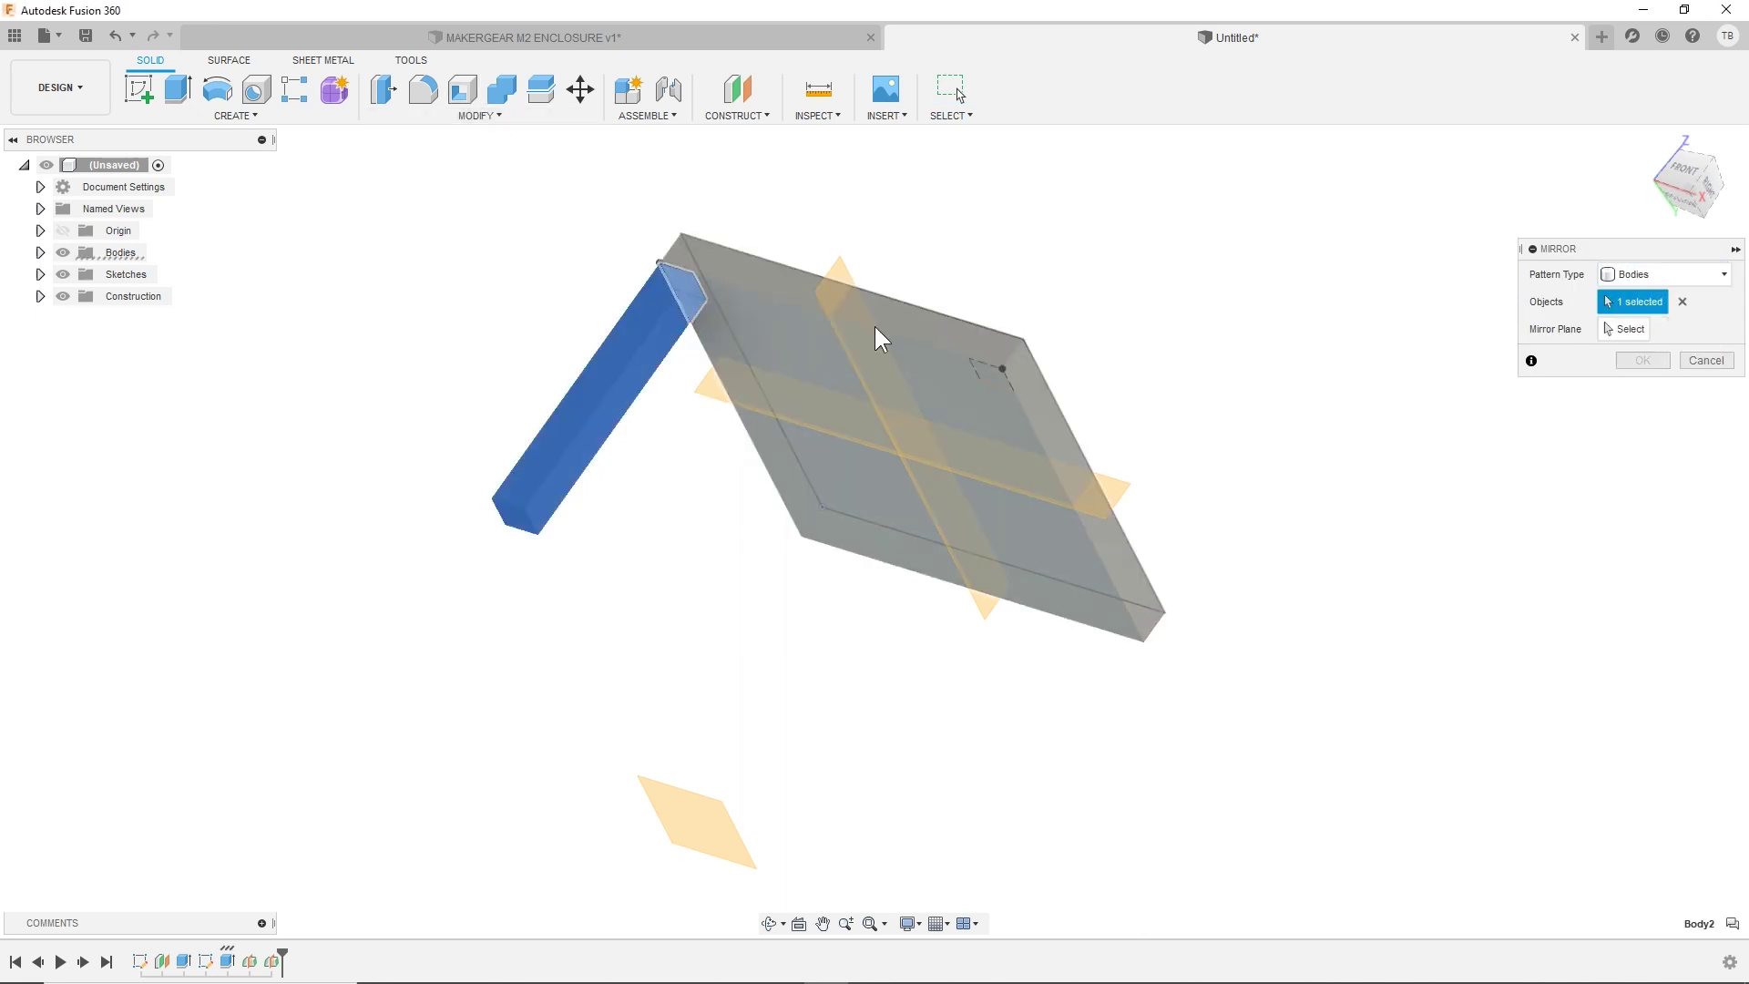
{"action": "left_click", "coordinate": [1623, 328]}
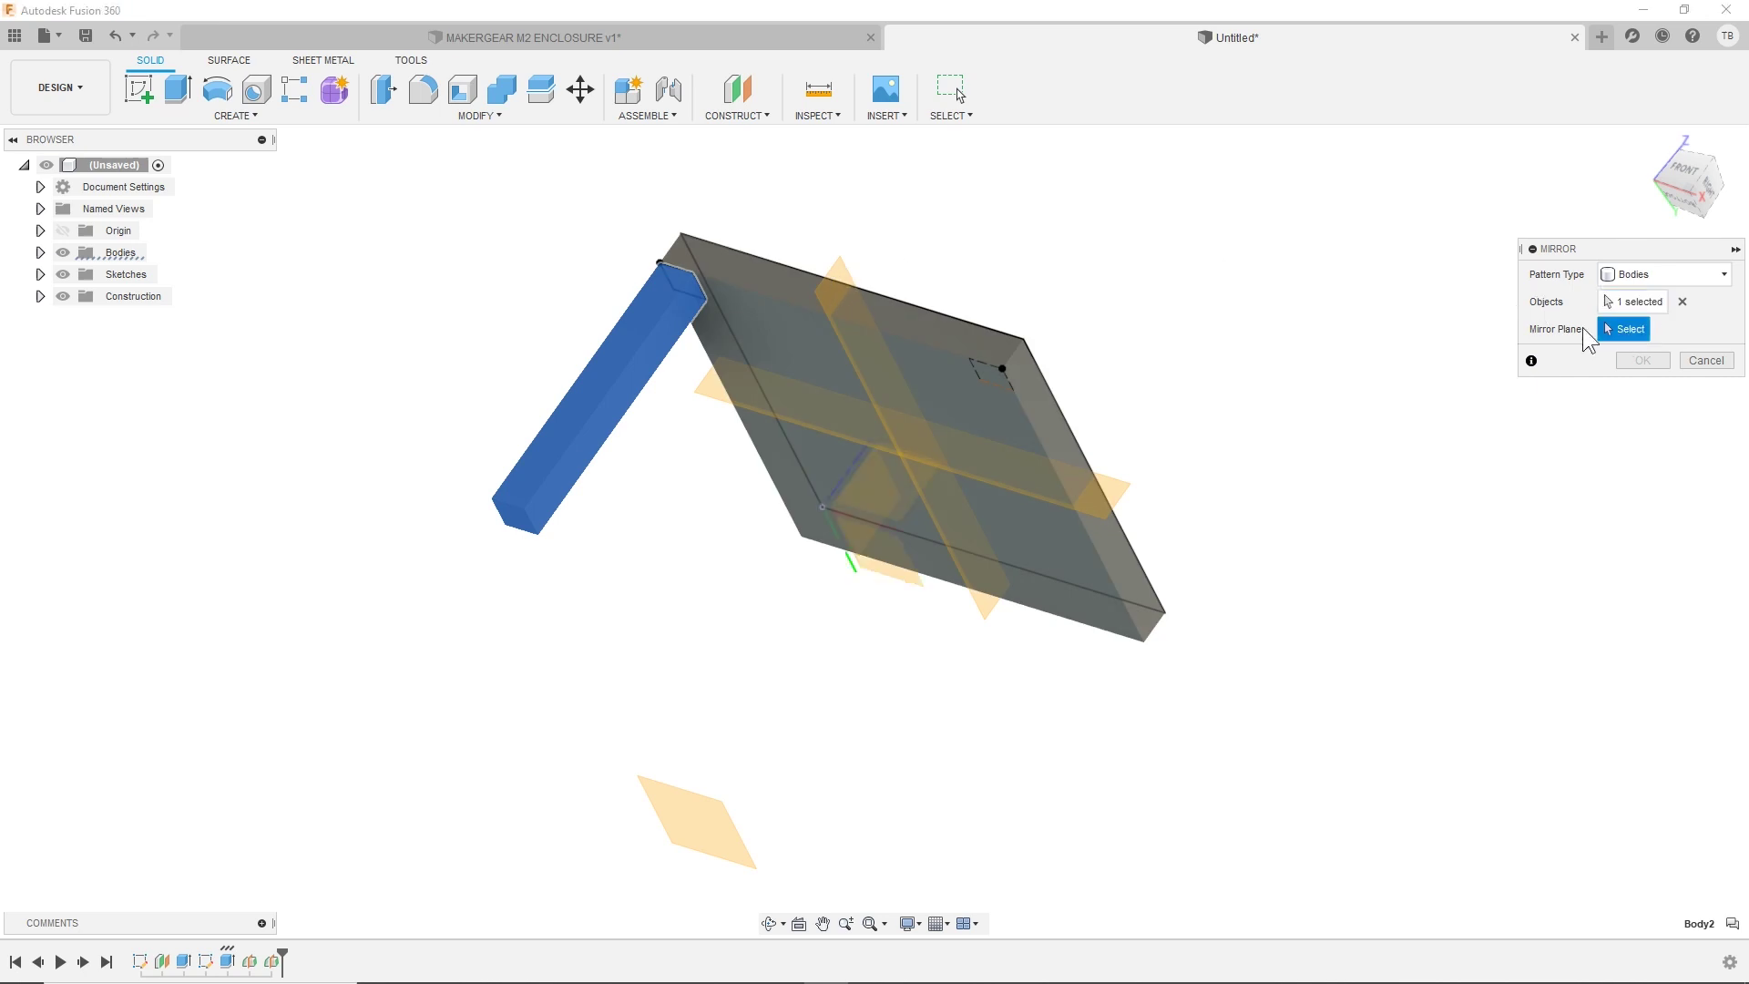
{"action": "left_click", "coordinate": [838, 283]}
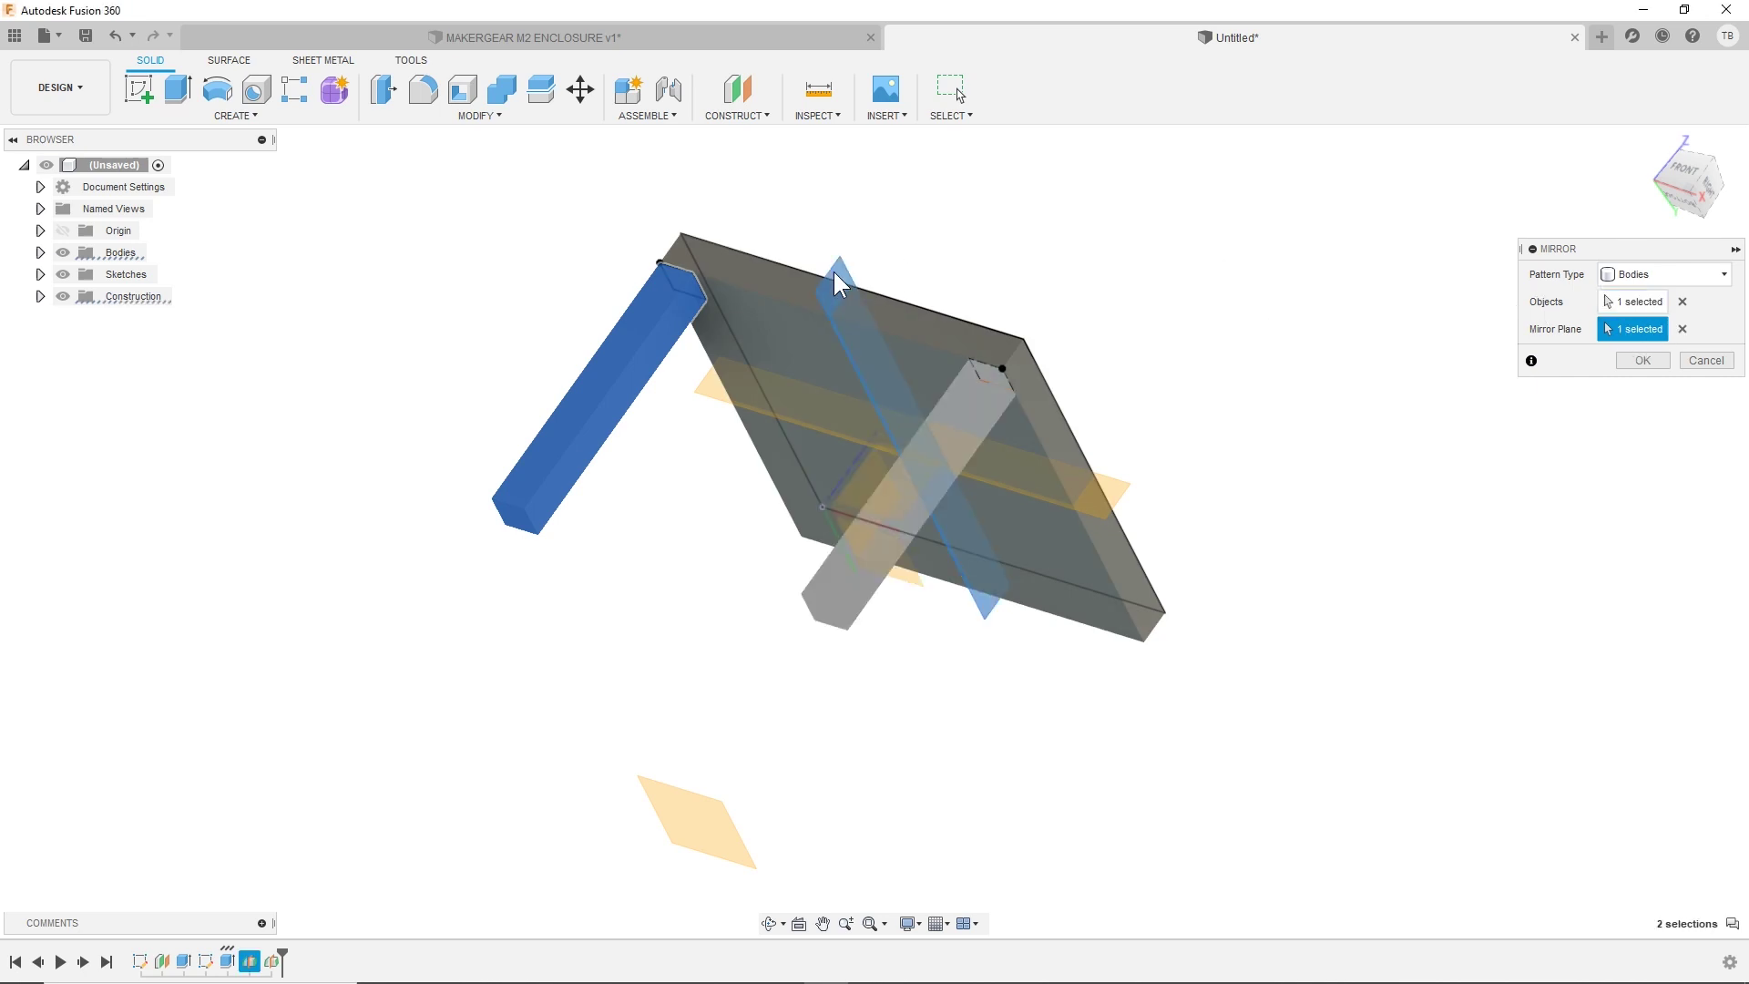
- Confirm the second leg, then mirror both legs across the other midplane
{"action": "left_click", "coordinate": [1643, 360]}
{"action": "right_click", "coordinate": [1322, 343]}
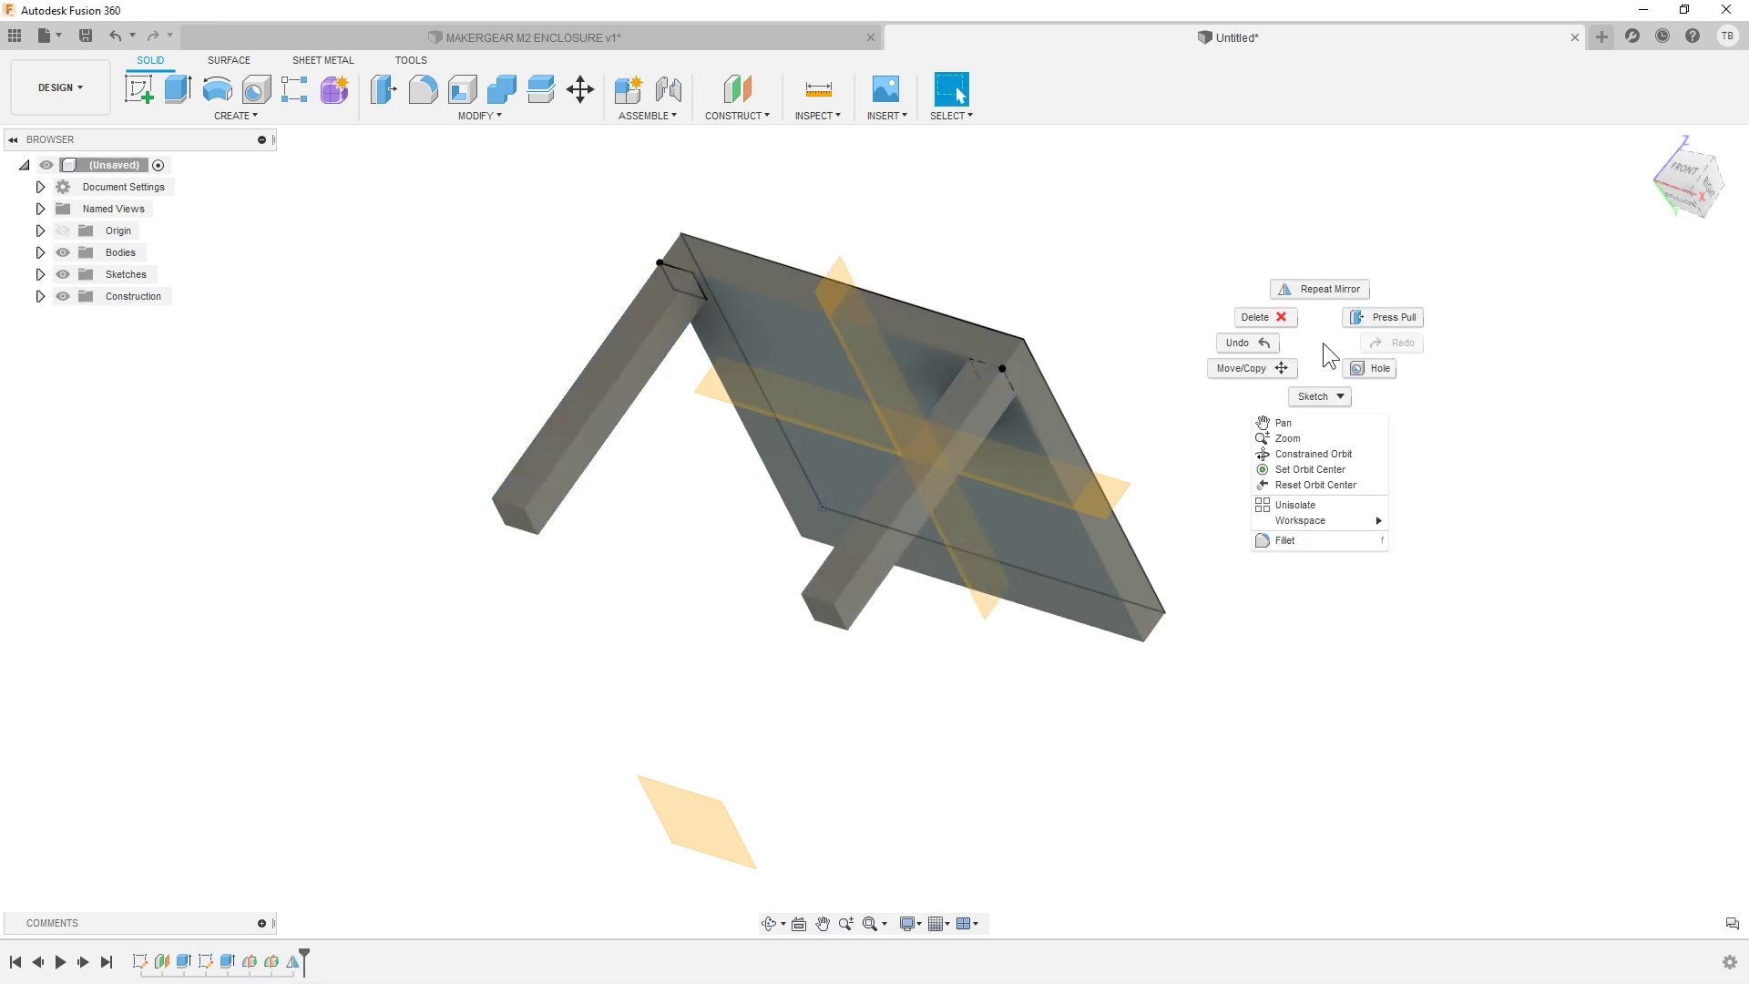
{"action": "left_click", "coordinate": [1326, 288]}
{"action": "left_click", "coordinate": [948, 443]}
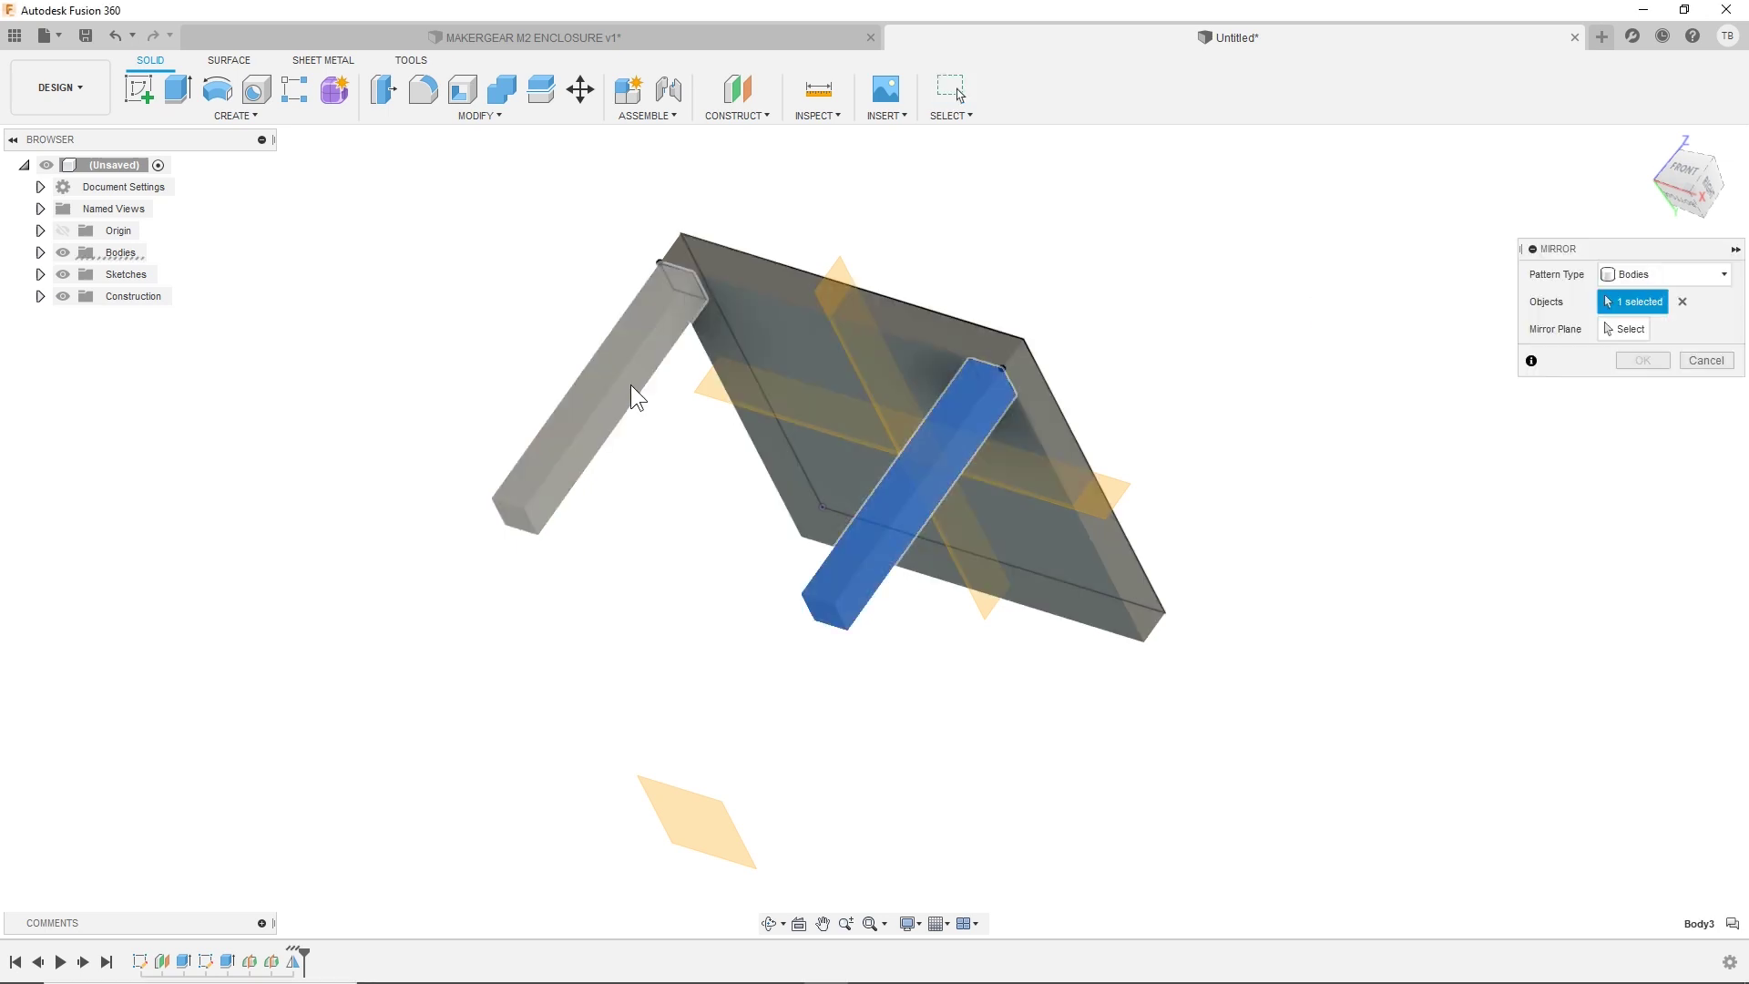
{"action": "left_click", "coordinate": [605, 383]}
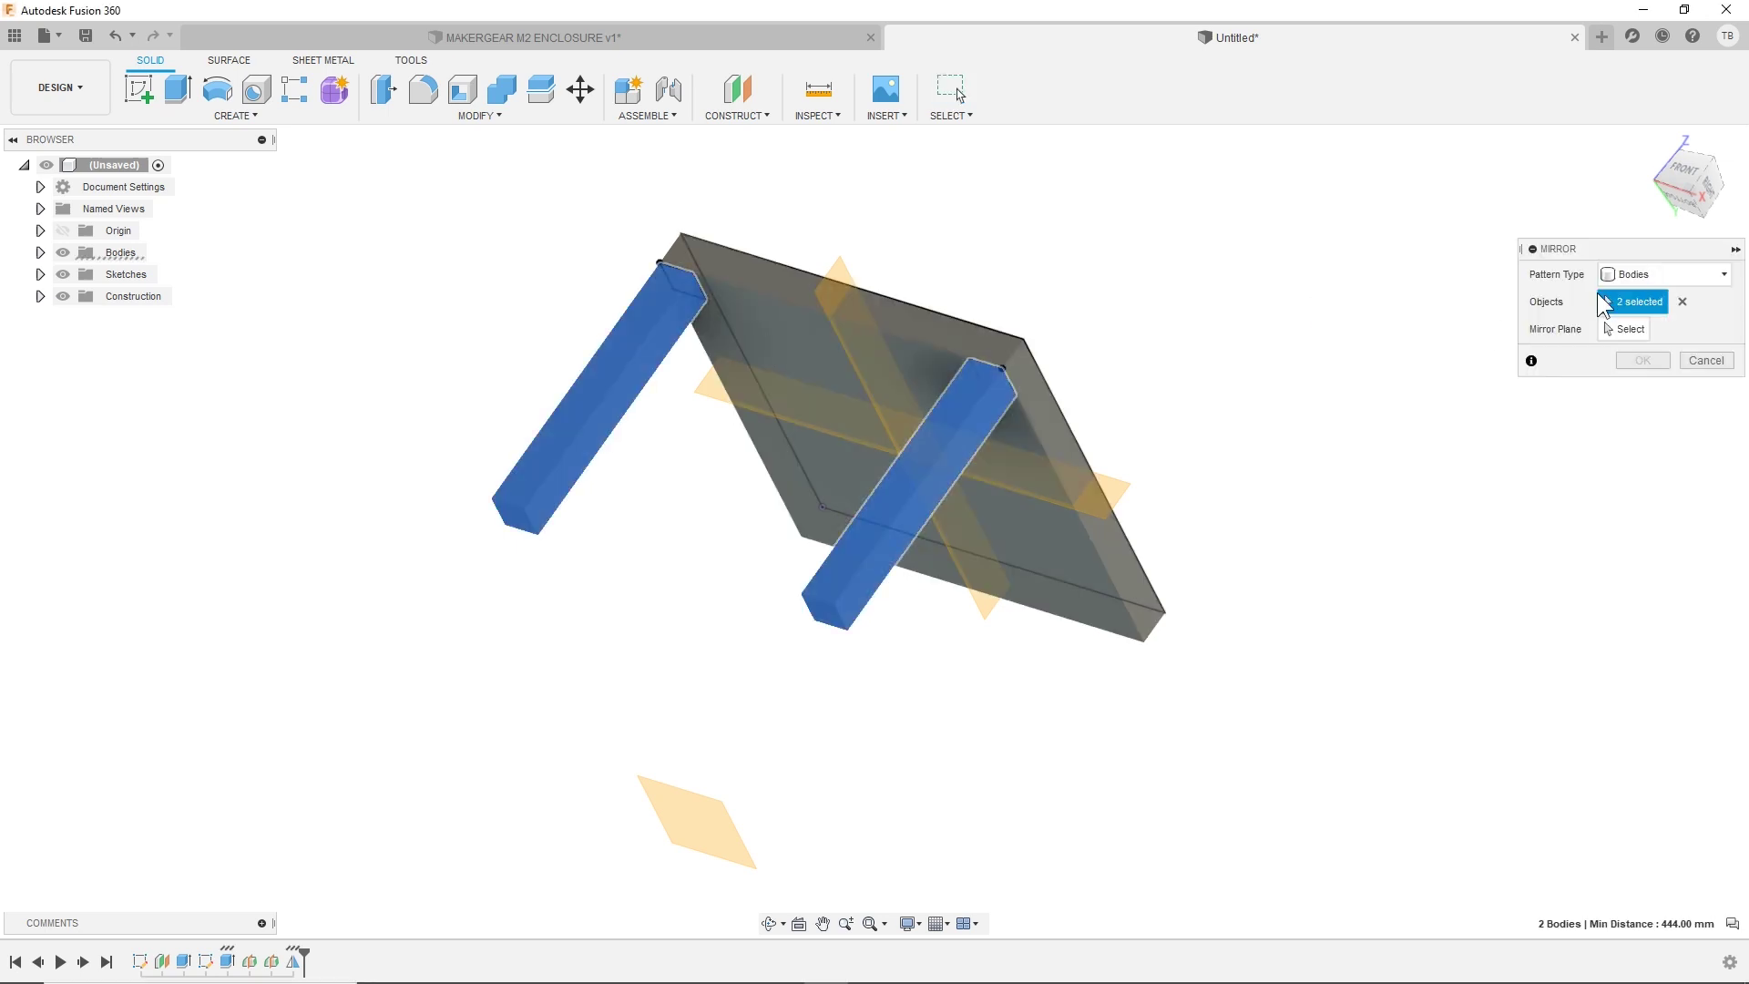
{"action": "left_click", "coordinate": [1626, 330]}
{"action": "left_click", "coordinate": [1113, 487]}
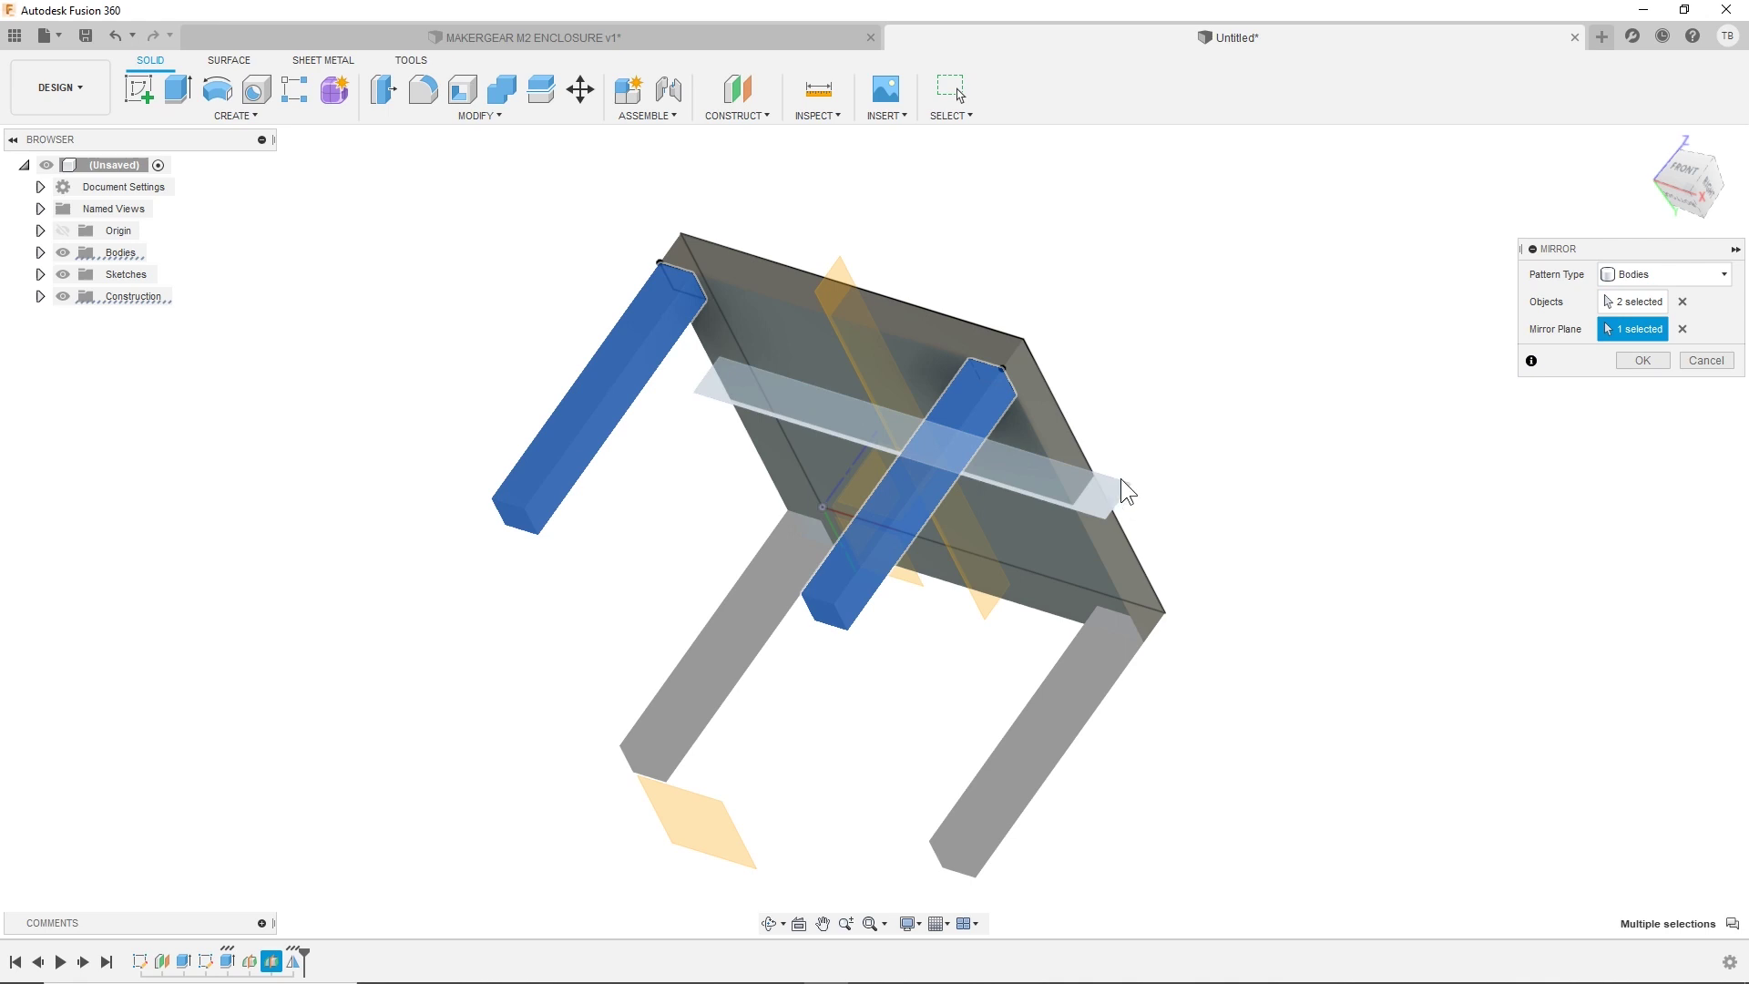
{"action": "left_click", "coordinate": [1642, 359]}
- Orbit the four-legged table upright and from the front to inspect it
{"action": "middle_click_drag", "start_coordinate": [1187, 351], "coordinate": [1191, 428], "text": "shift"}
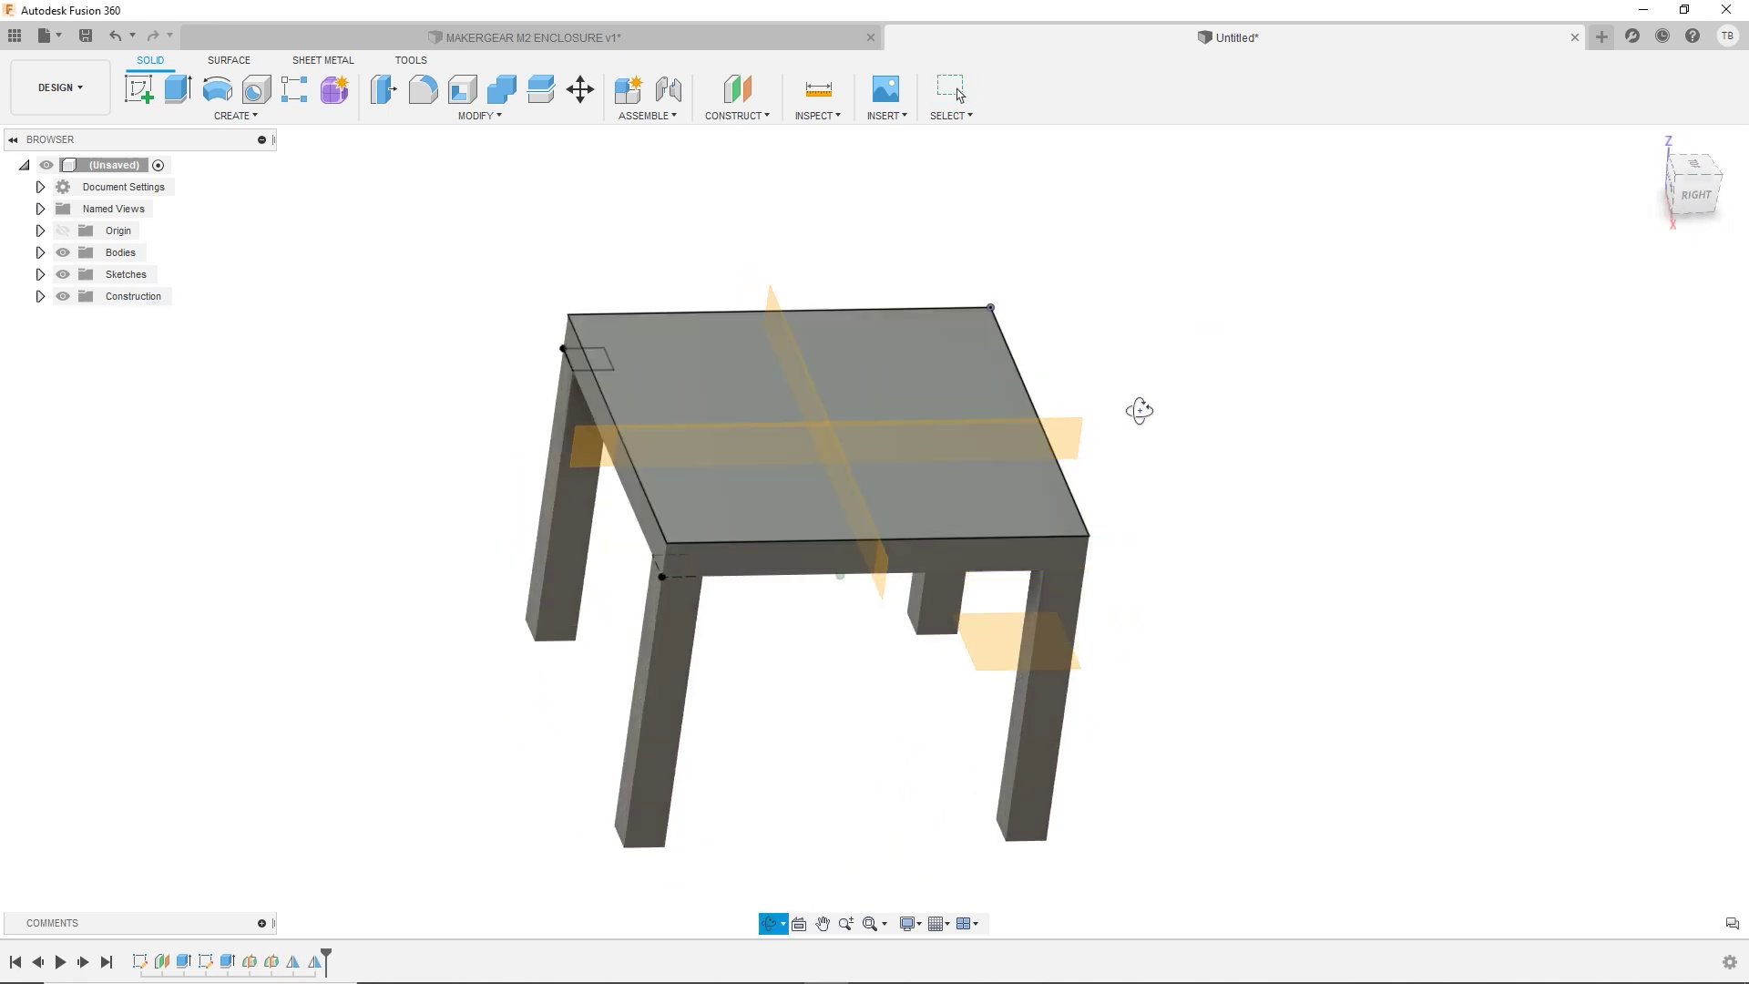
{"action": "middle_click_drag", "start_coordinate": [1139, 411], "coordinate": [1191, 413], "text": "shift"}
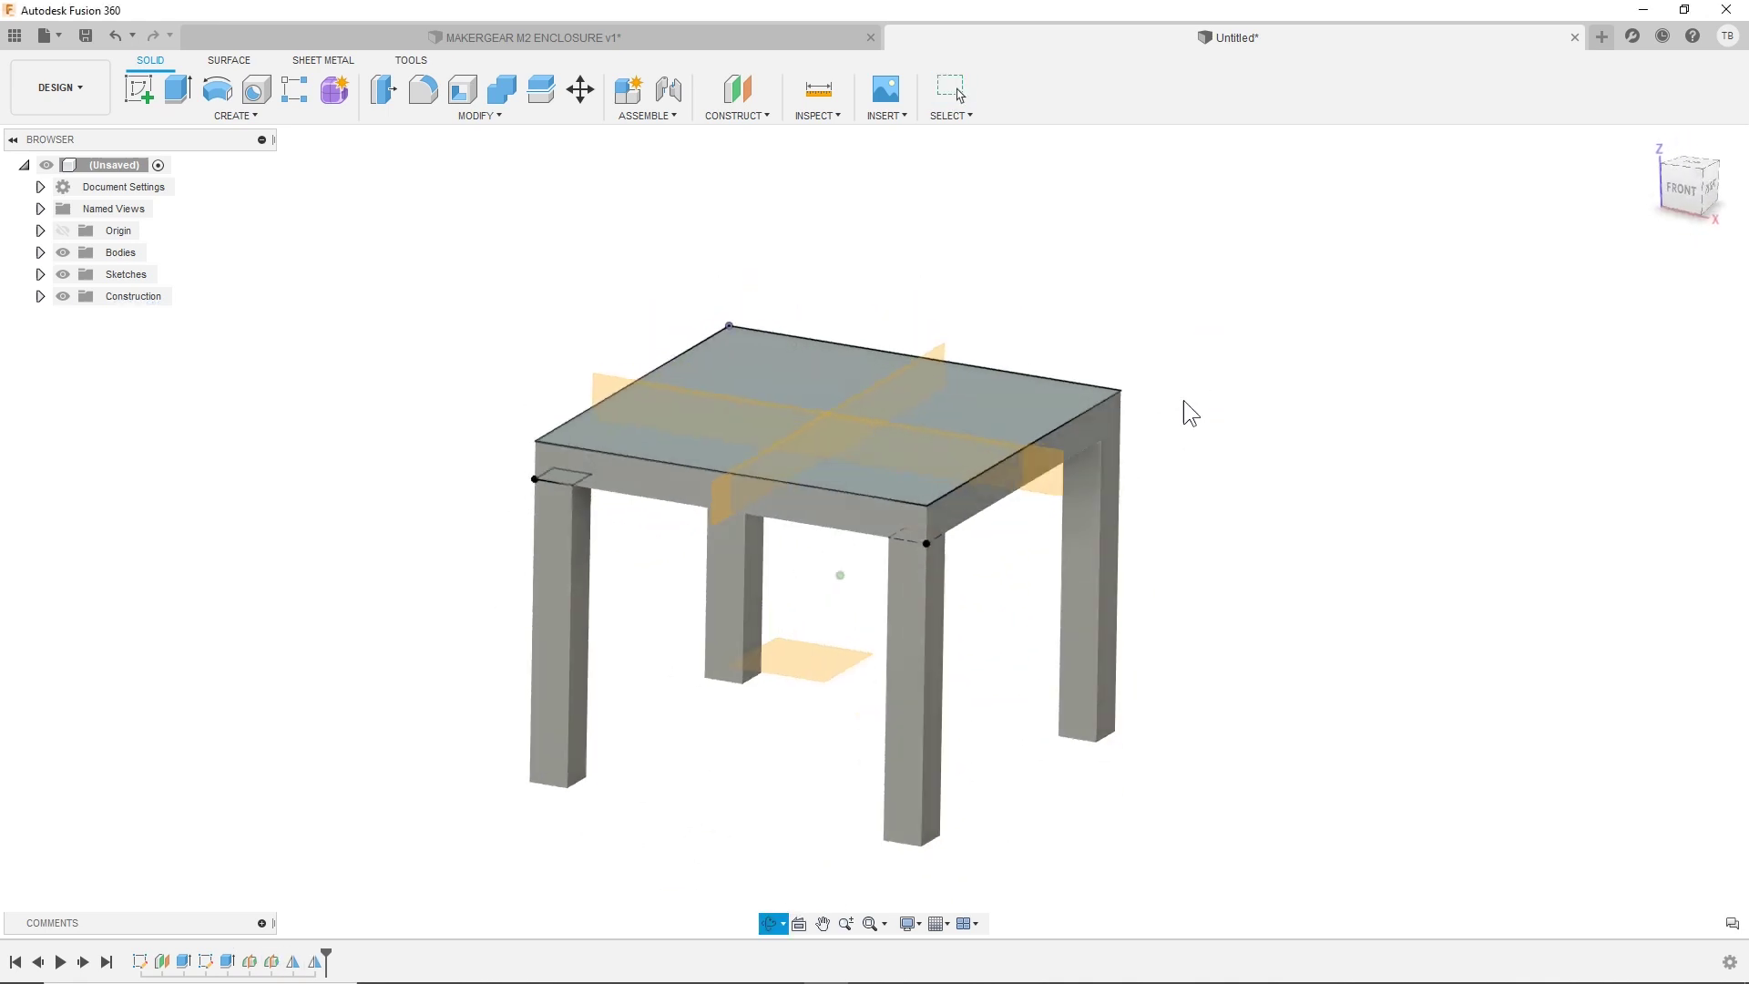
{"action": "key", "text": "Escape"}
{"action": "scroll", "coordinate": [953, 593], "scroll_direction": "down", "scroll_amount": 1}
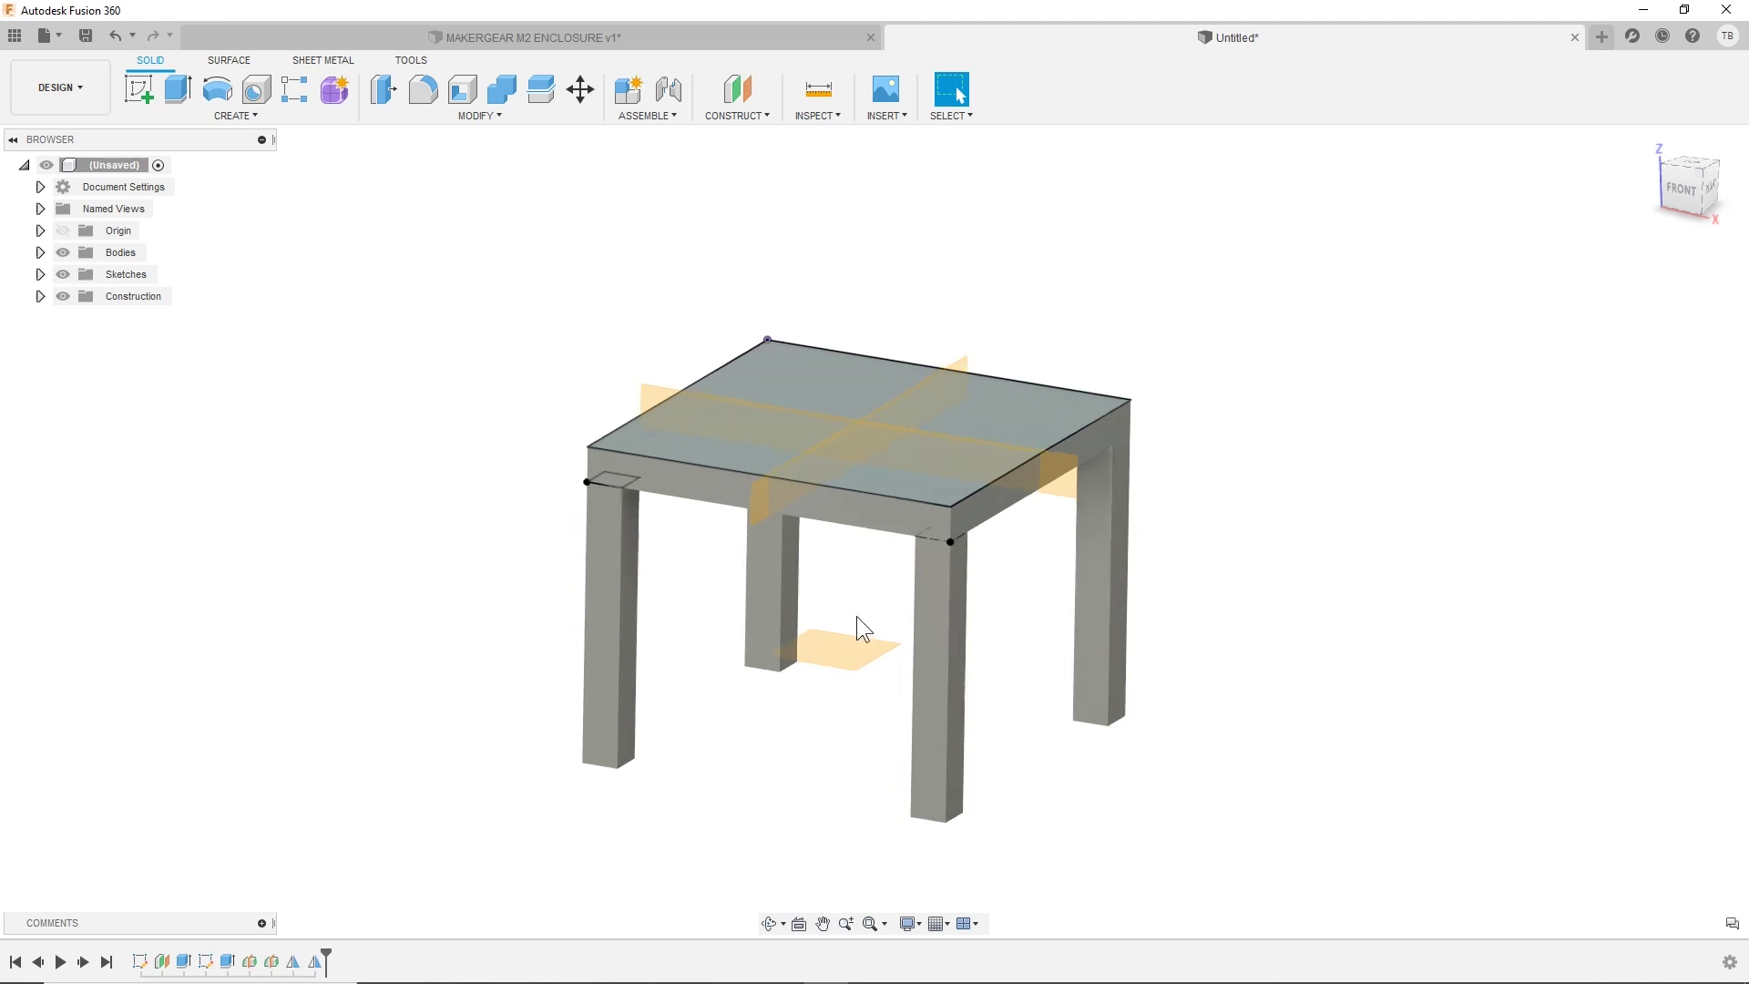
{"action": "middle_click_drag", "start_coordinate": [858, 625], "coordinate": [823, 636], "text": "shift"}
- Hide the construction planes via the Browser's Construction folder
{"action": "key", "text": "Escape"}
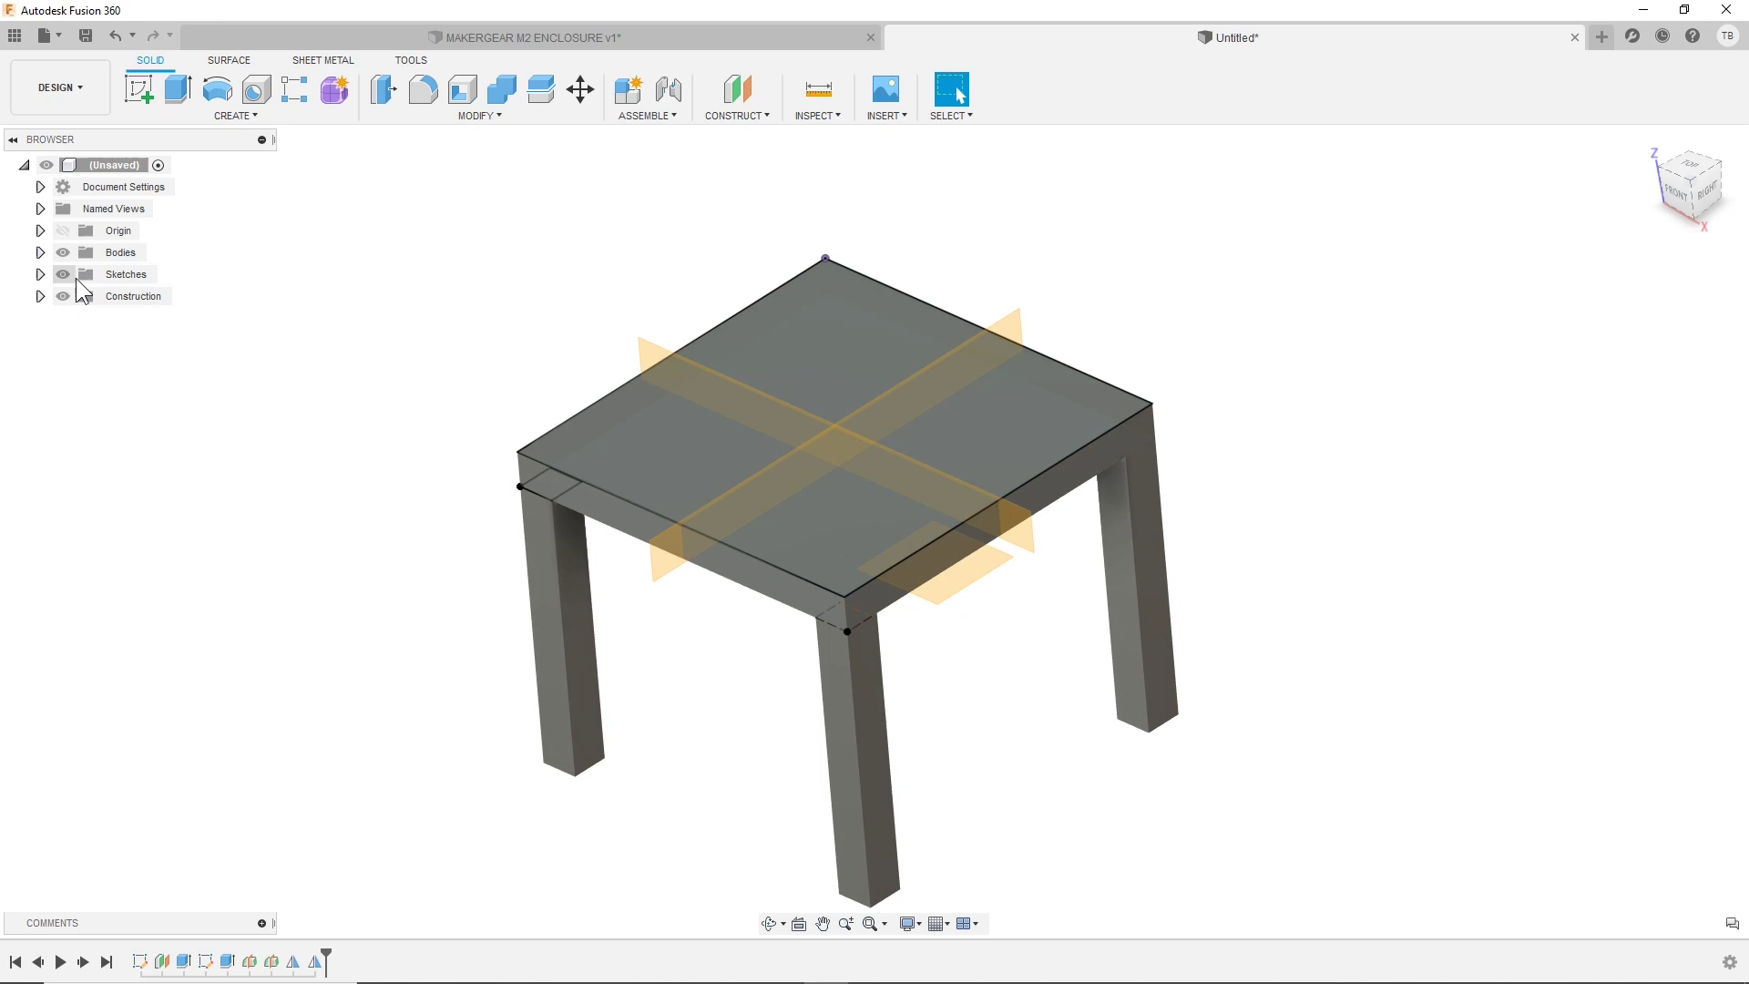
{"action": "left_click", "coordinate": [62, 296]}
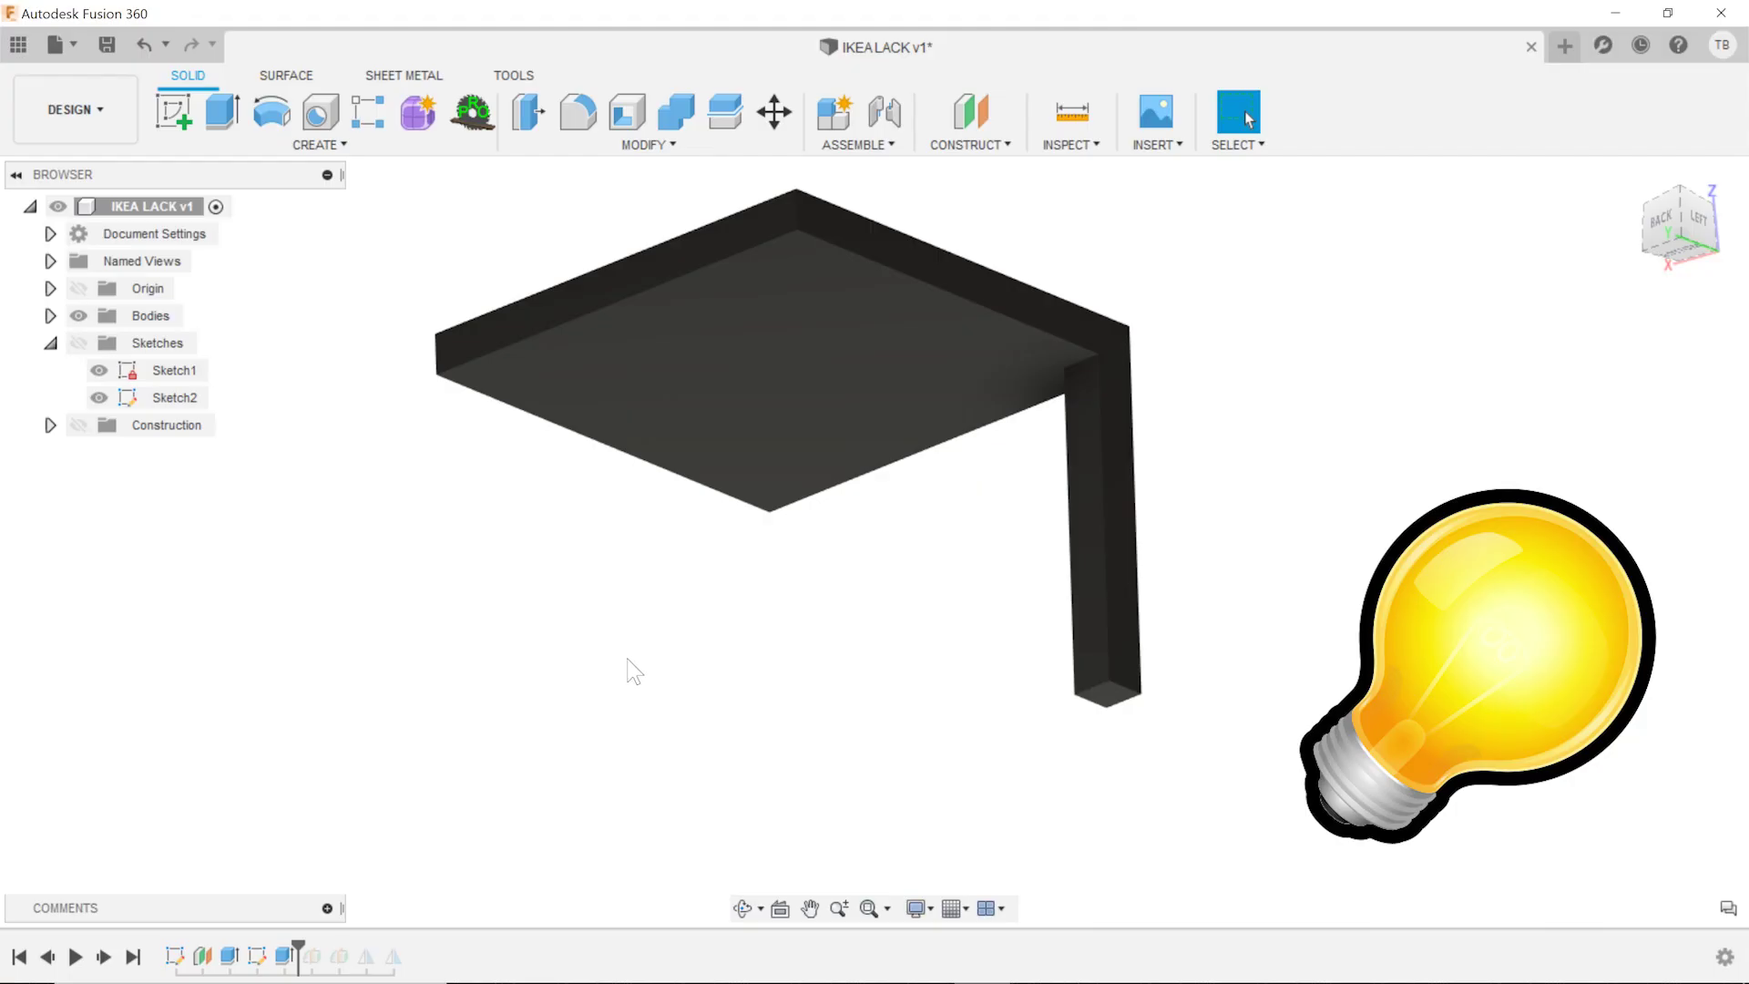
{"action": "middle_click_drag", "start_coordinate": [628, 667], "coordinate": [675, 656], "text": "shift"}
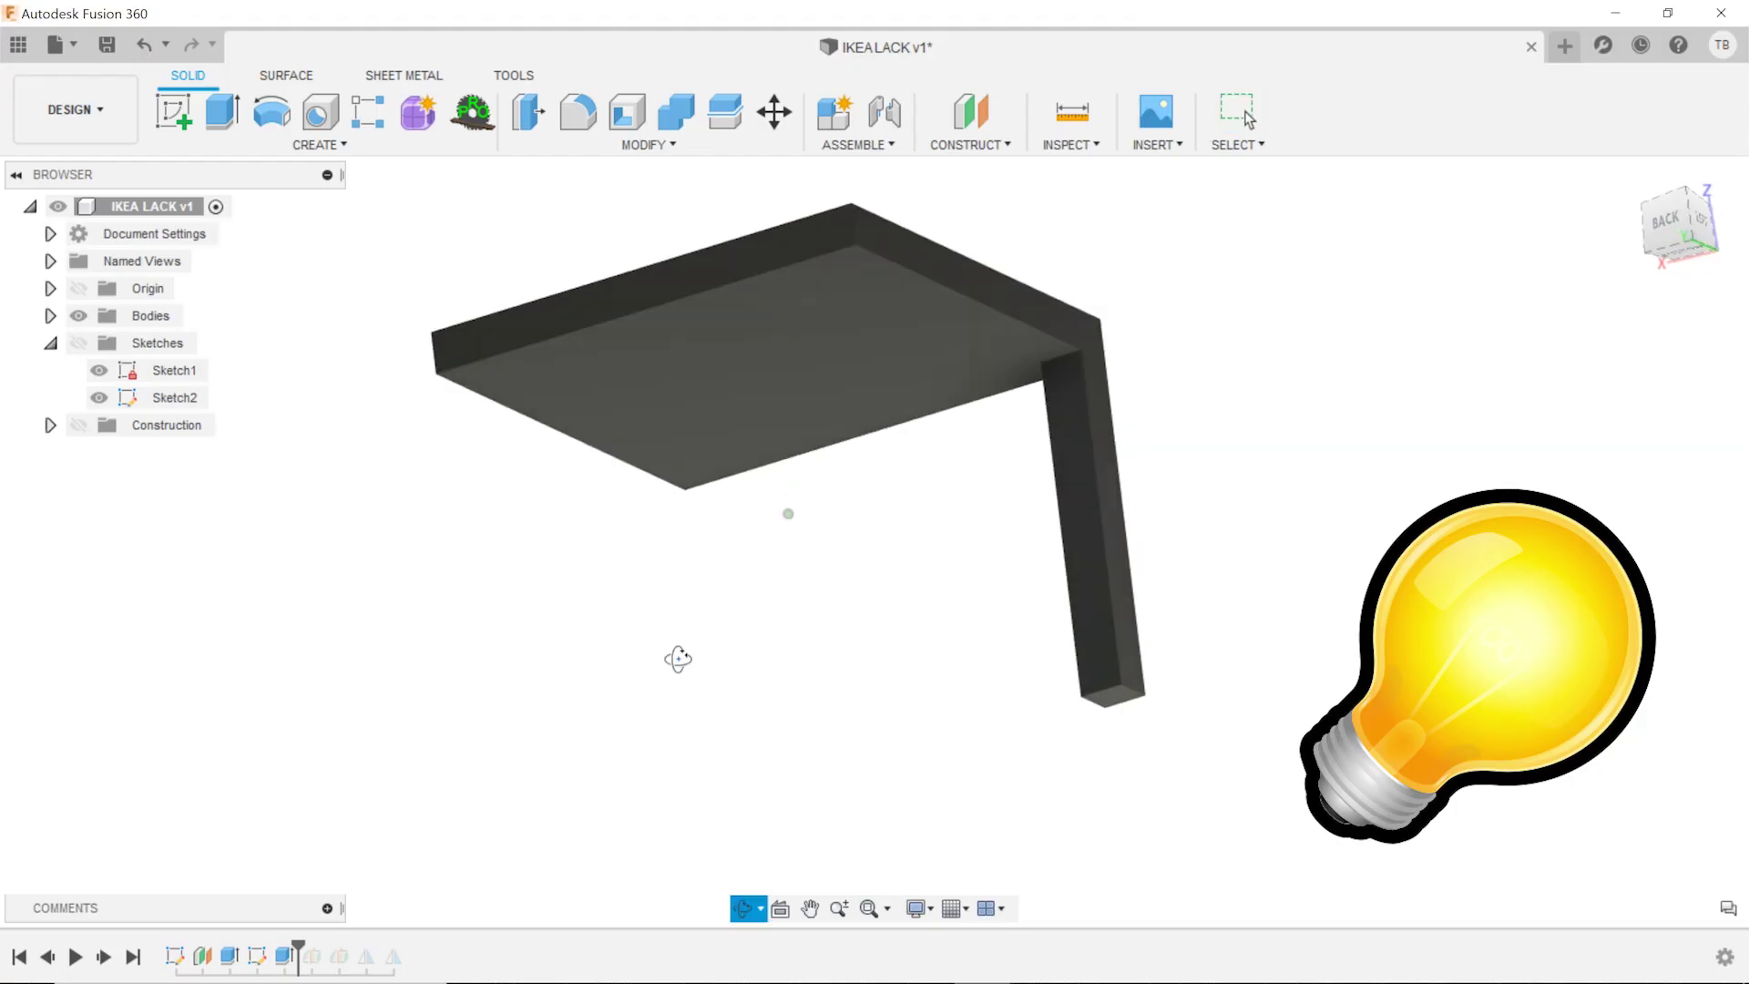
- Reopen Sketch2 for editing and zoom to show the outline, corner squares and 444 mm dimension
{"action": "right_click", "coordinate": [260, 955]}
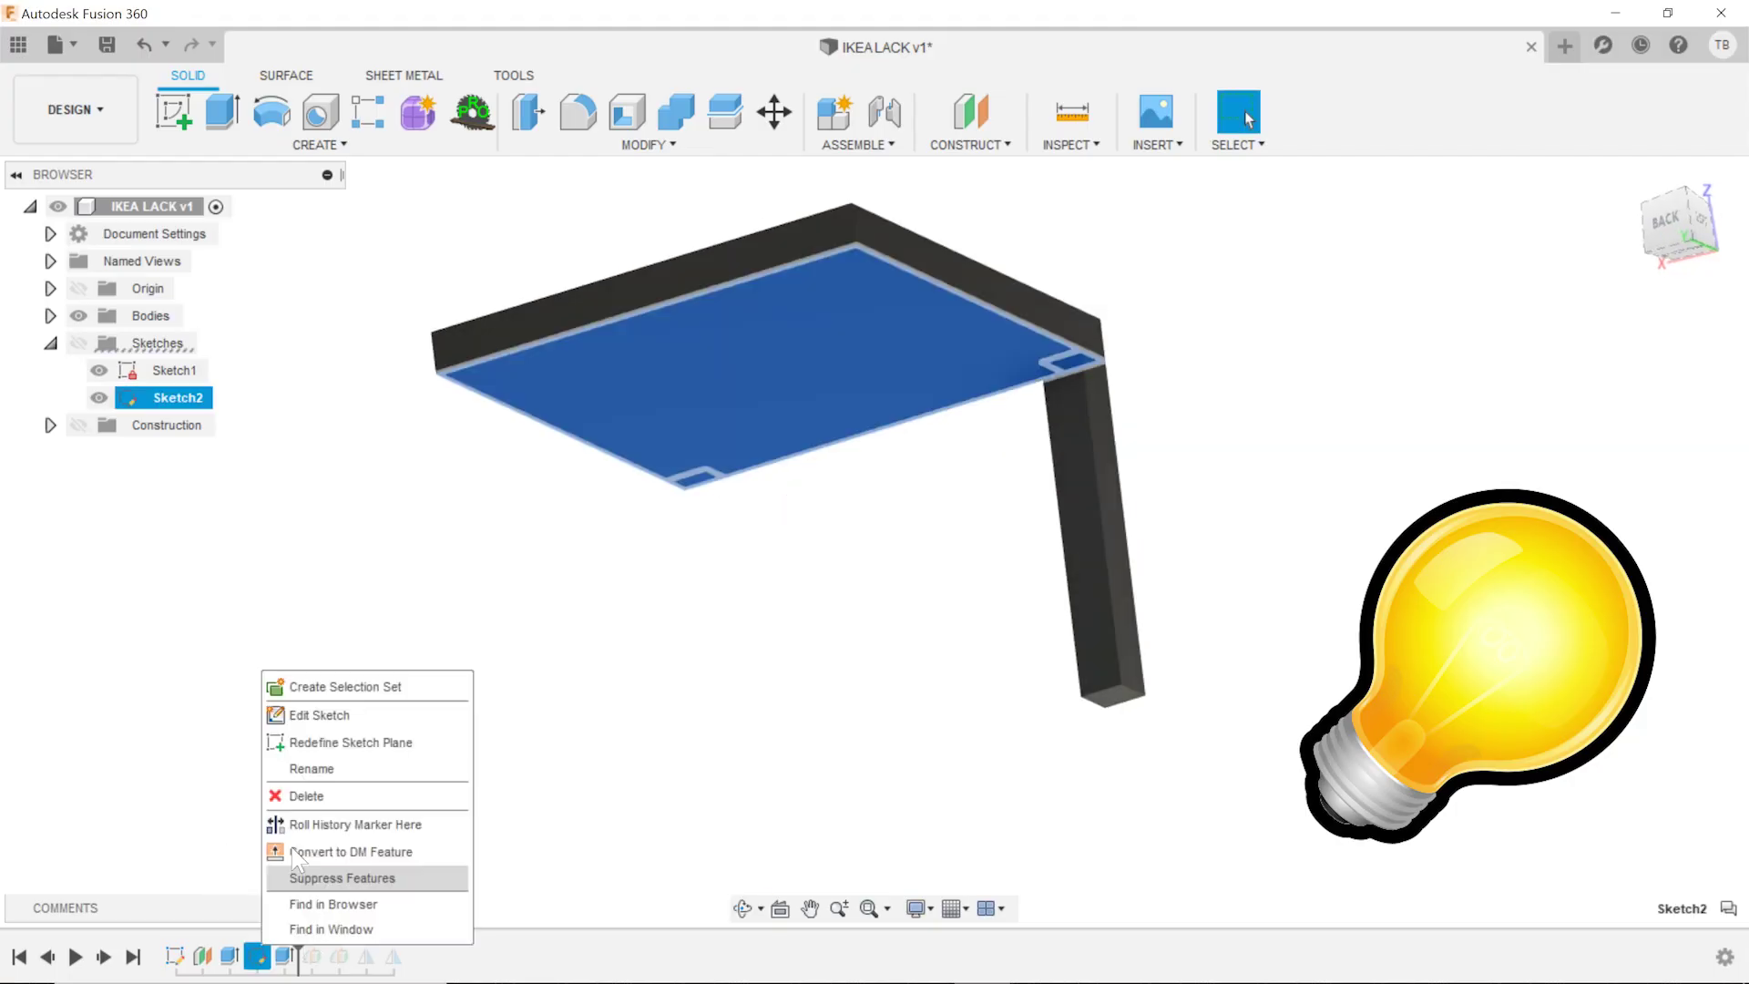
{"action": "left_click", "coordinate": [328, 715]}
{"action": "scroll", "coordinate": [847, 239], "scroll_direction": "up", "scroll_amount": 2}
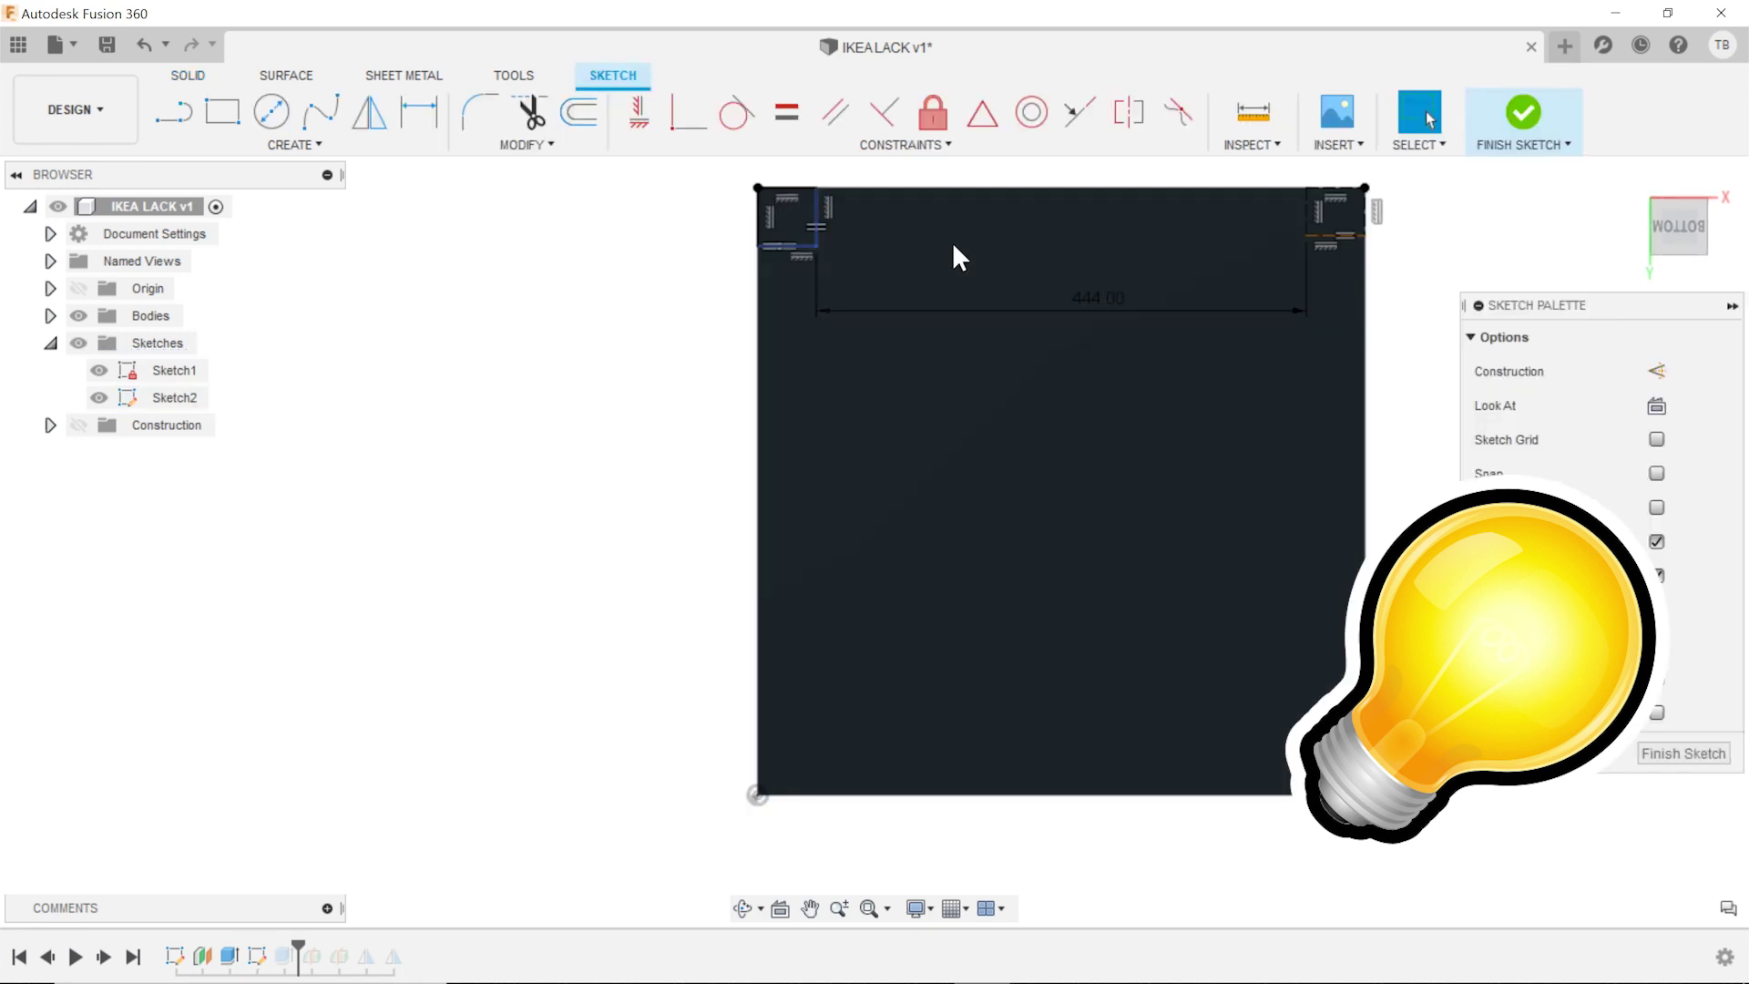
{"action": "scroll", "coordinate": [1123, 283], "scroll_direction": "up", "scroll_amount": 1}
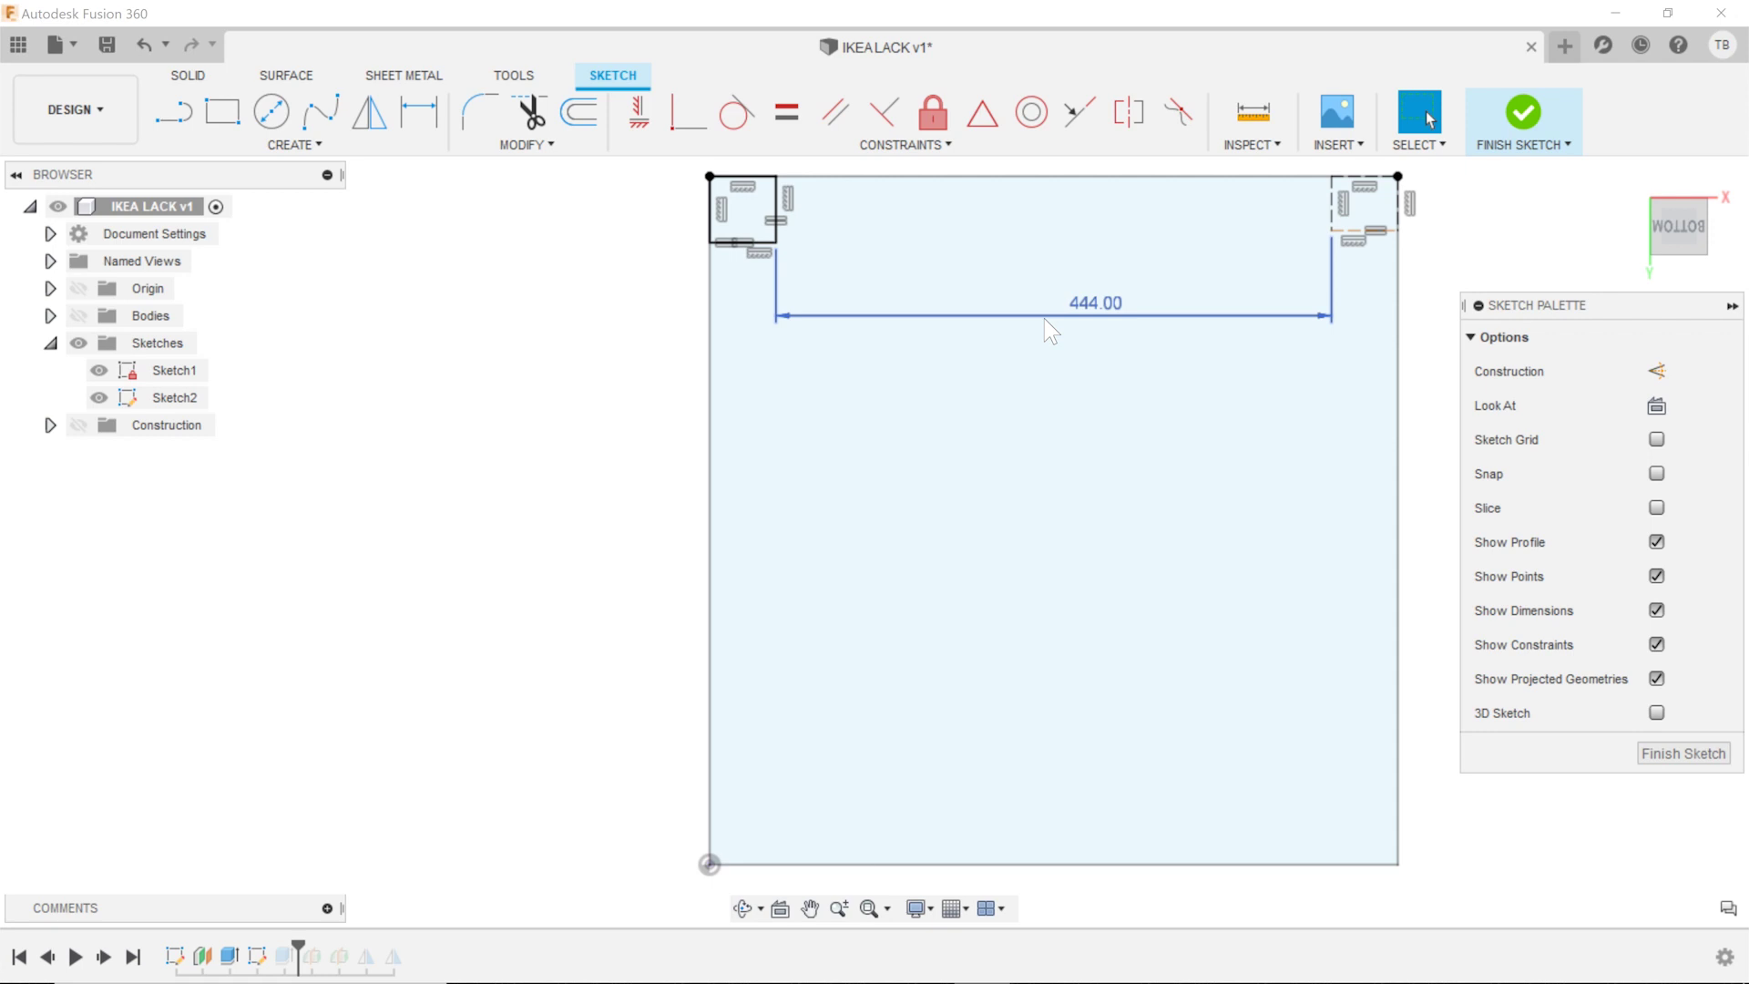
{"action": "scroll", "coordinate": [1044, 319], "scroll_direction": "down", "scroll_amount": 1}
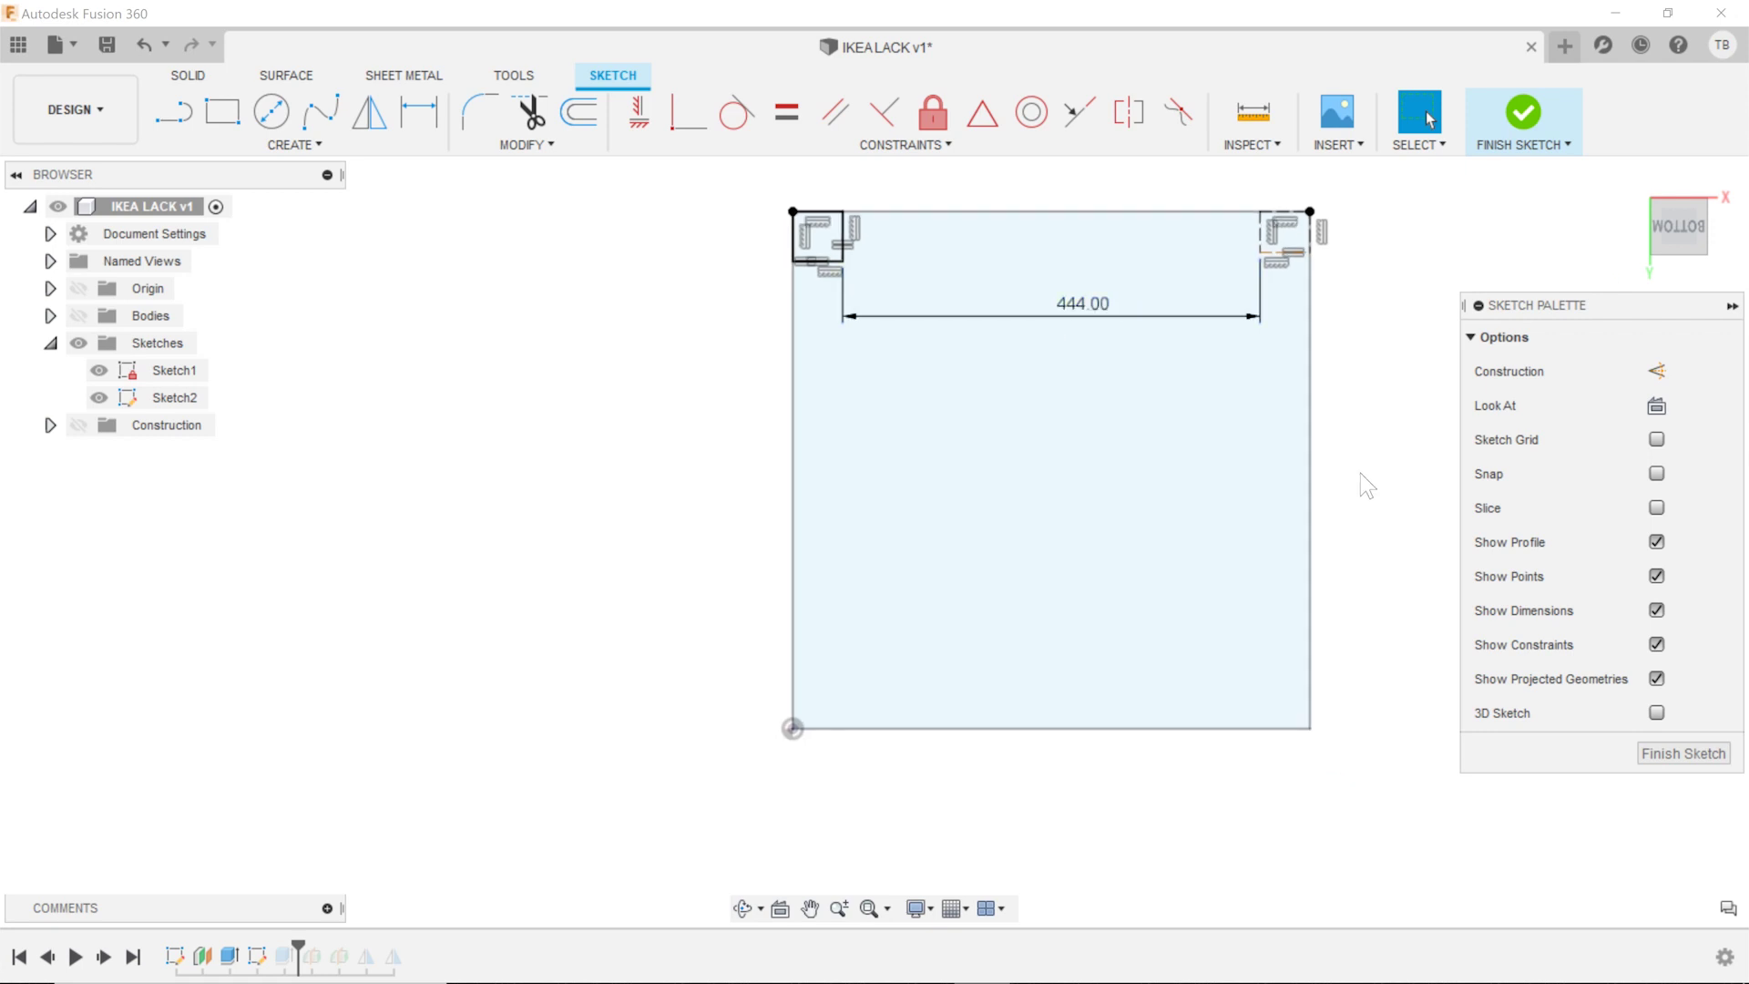
- Draw leg rectangles at the outline's bottom-left, bottom-right and top-right corners
{"action": "left_click", "coordinate": [226, 118]}
{"action": "left_click", "coordinate": [792, 728]}
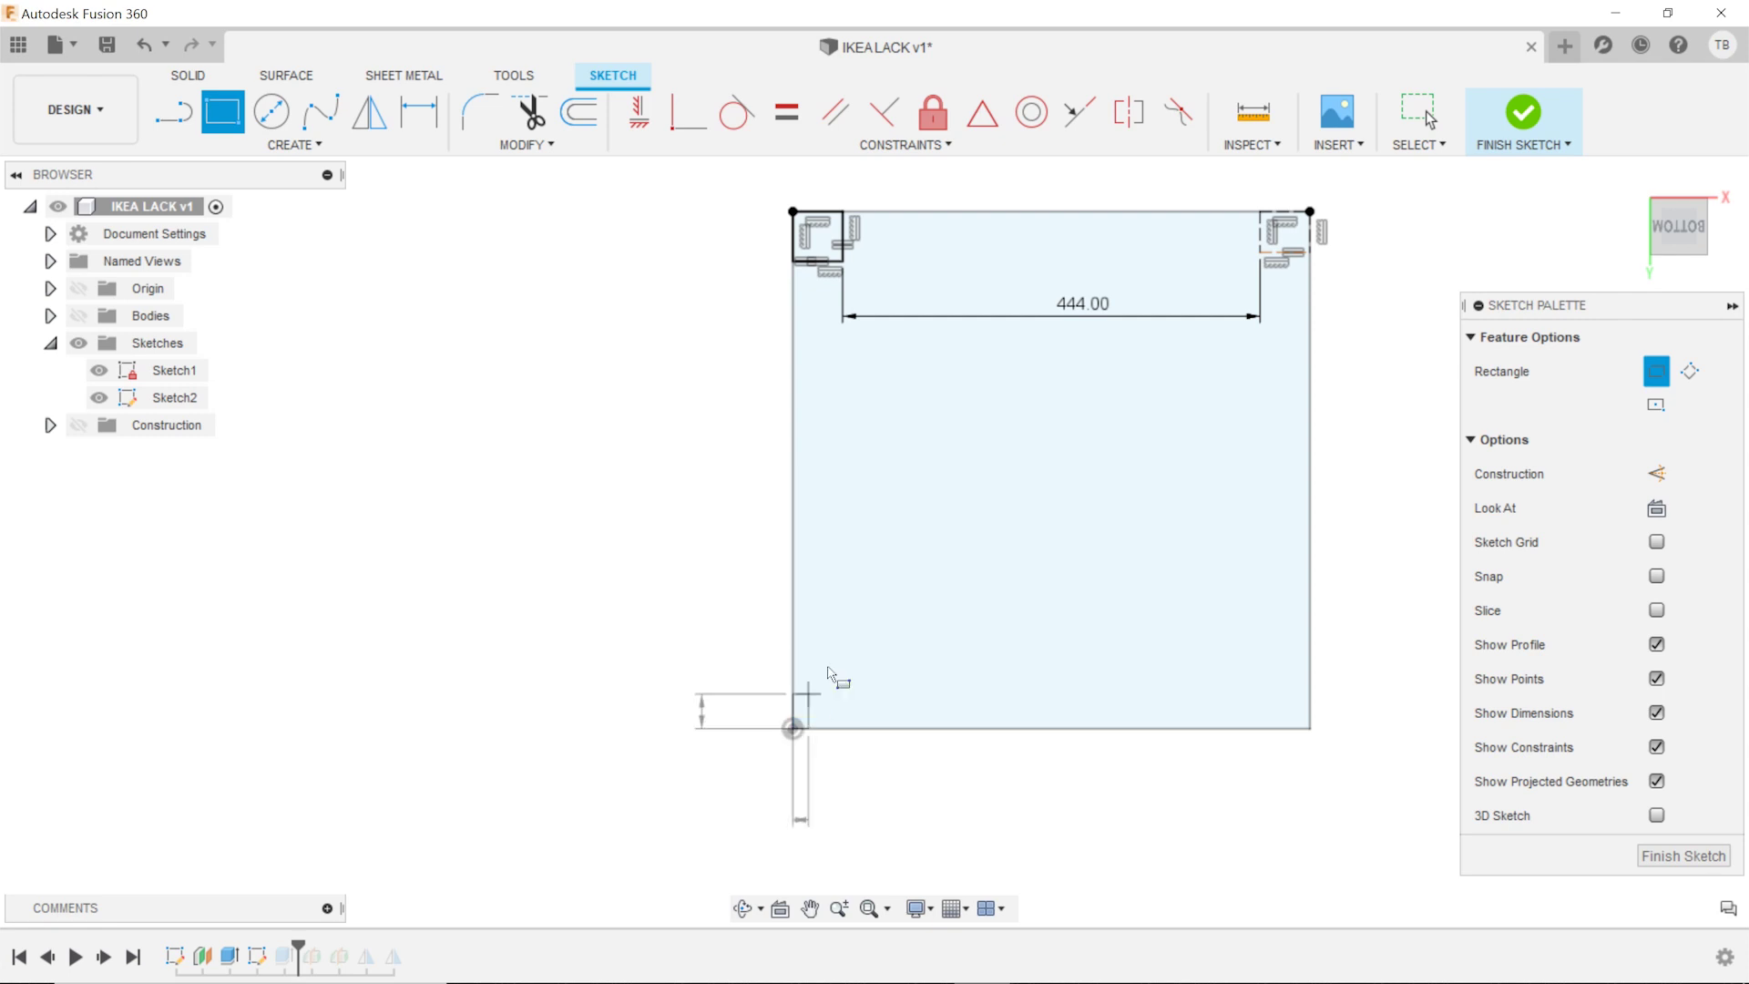
{"action": "left_click", "coordinate": [887, 633]}
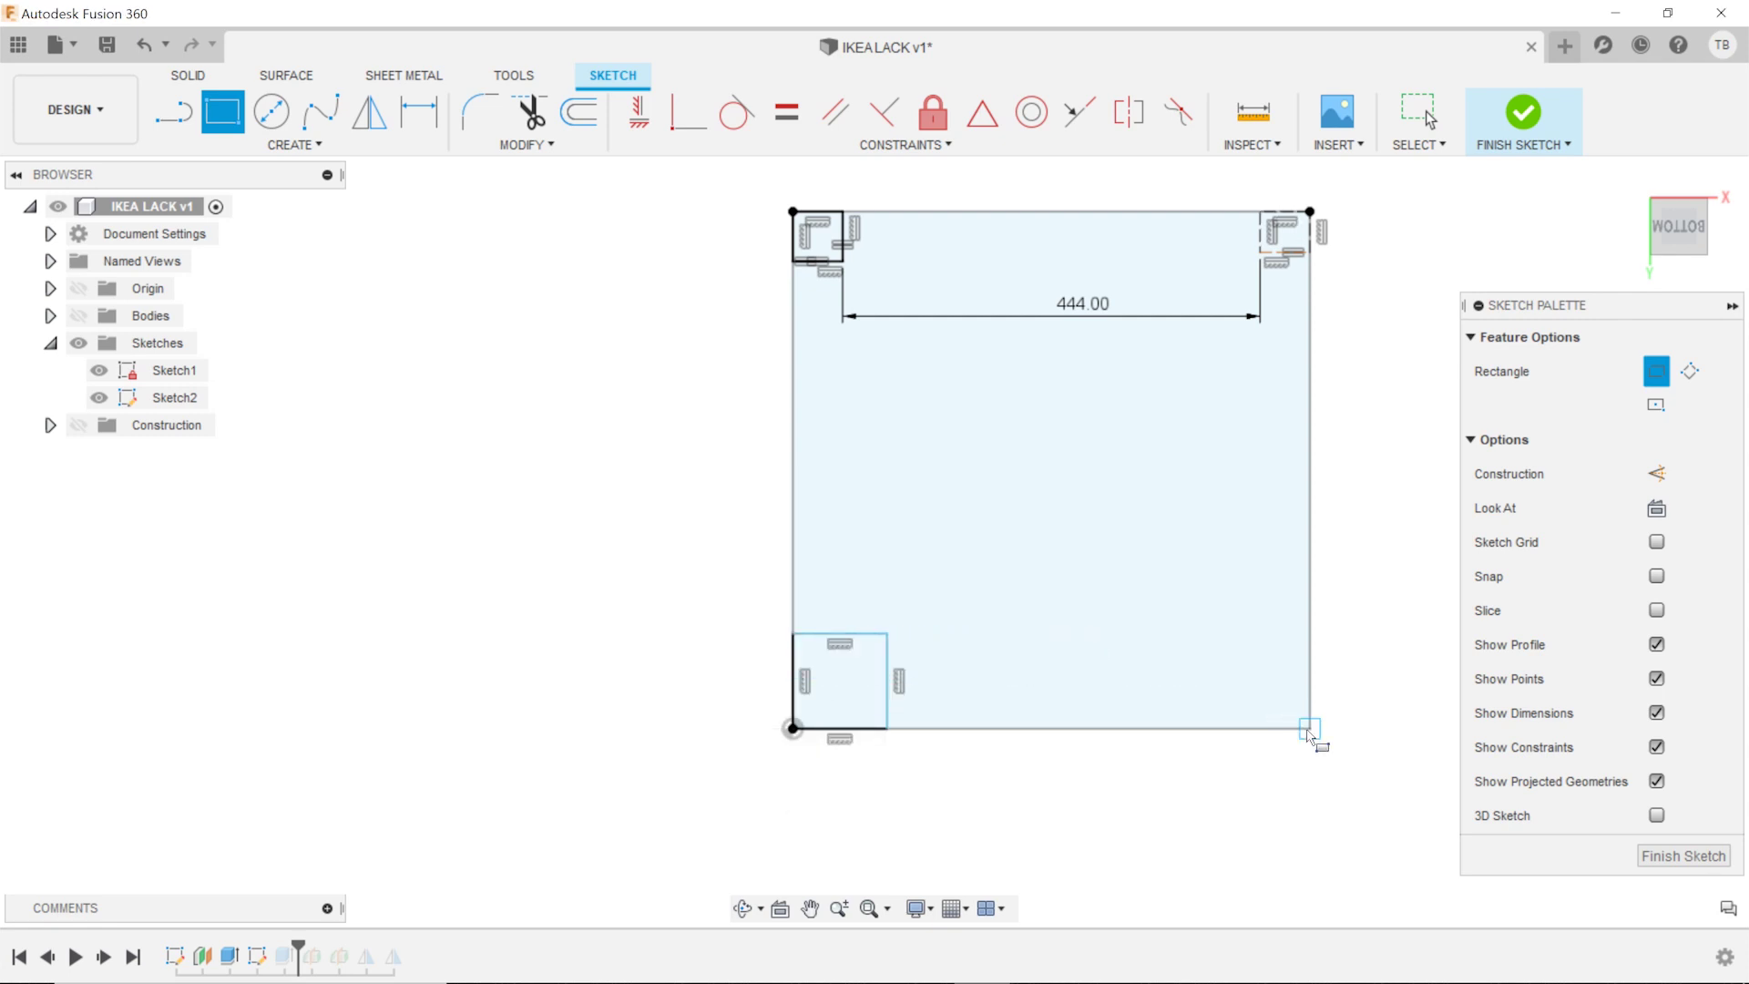
{"action": "left_click", "coordinate": [1309, 729]}
{"action": "left_click", "coordinate": [1214, 603]}
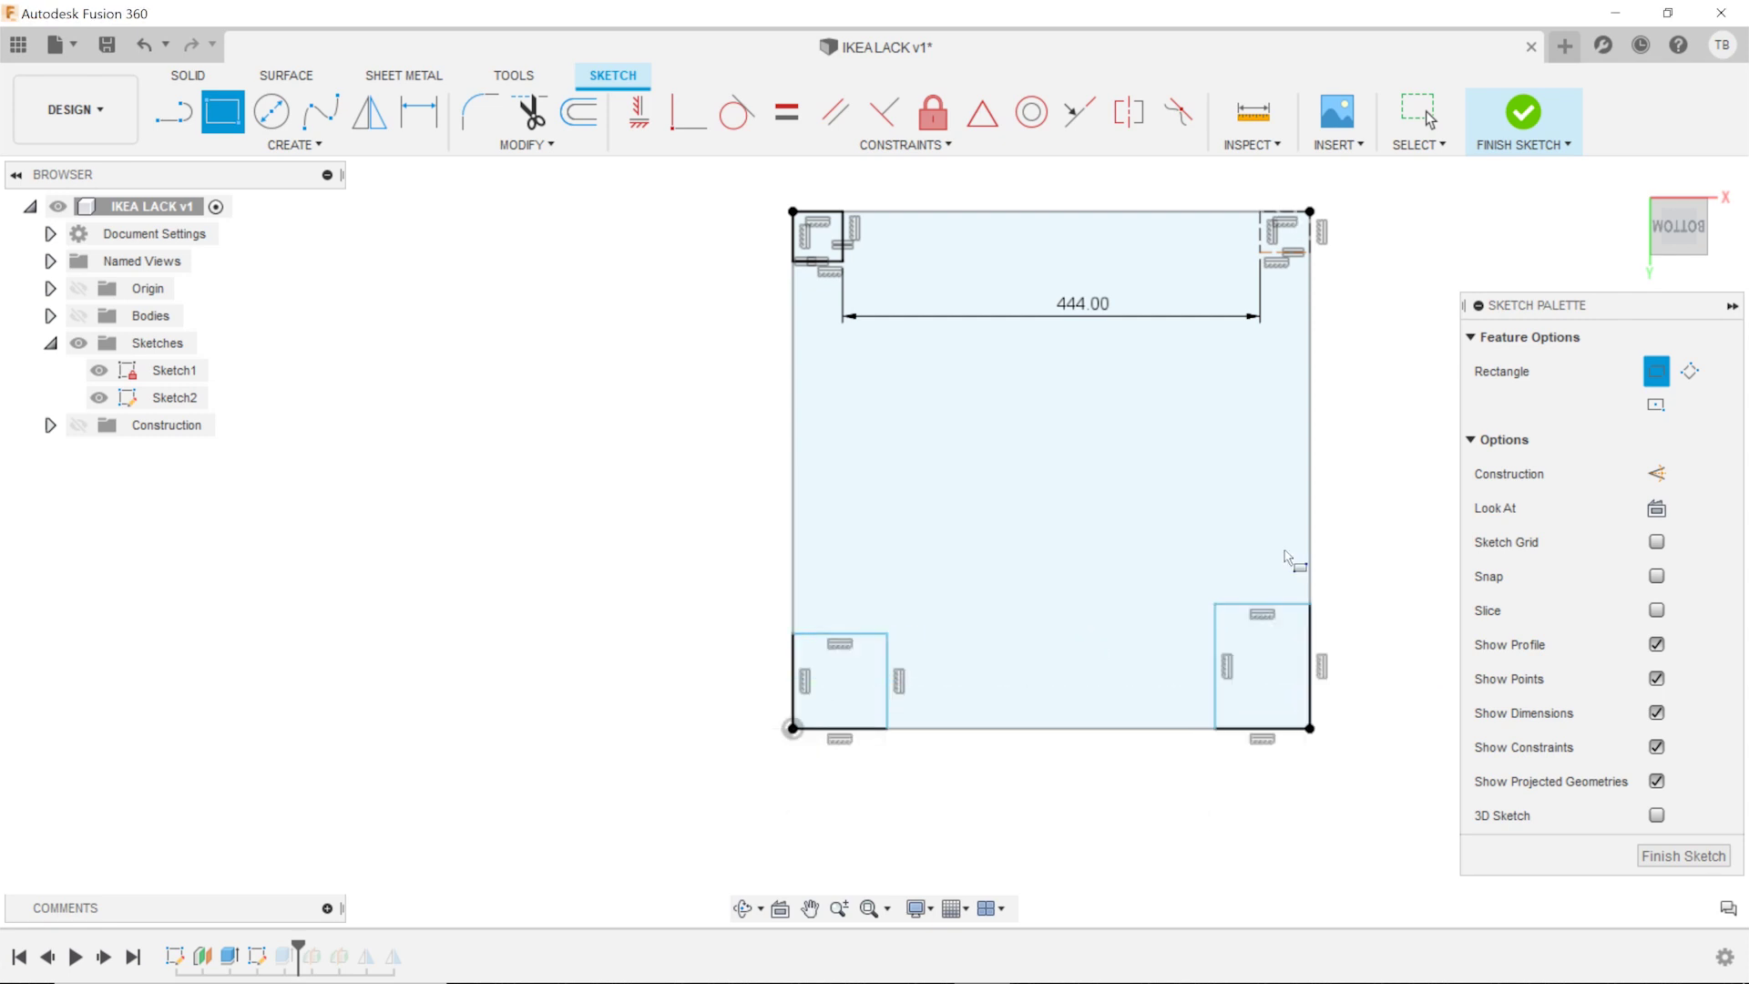
{"action": "left_click", "coordinate": [1309, 211]}
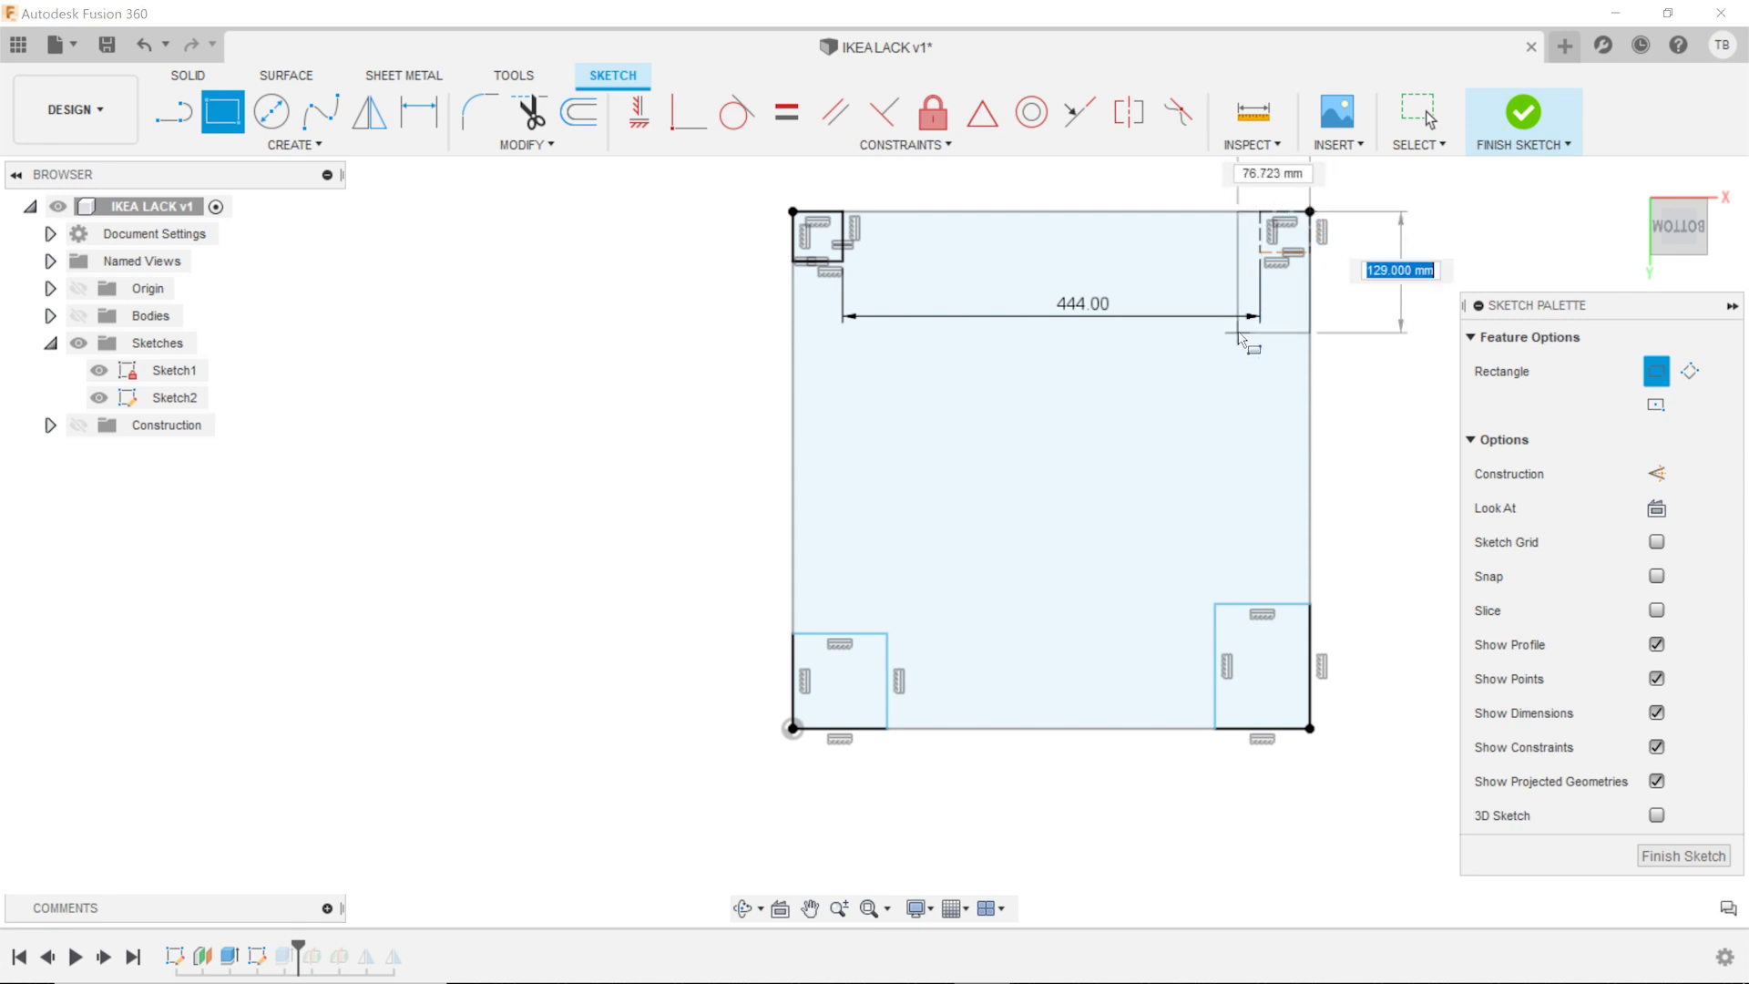
{"action": "left_click", "coordinate": [1237, 333]}
{"action": "key", "text": "Escape"}
{"action": "scroll", "coordinate": [1371, 454], "scroll_direction": "up", "scroll_amount": 1}
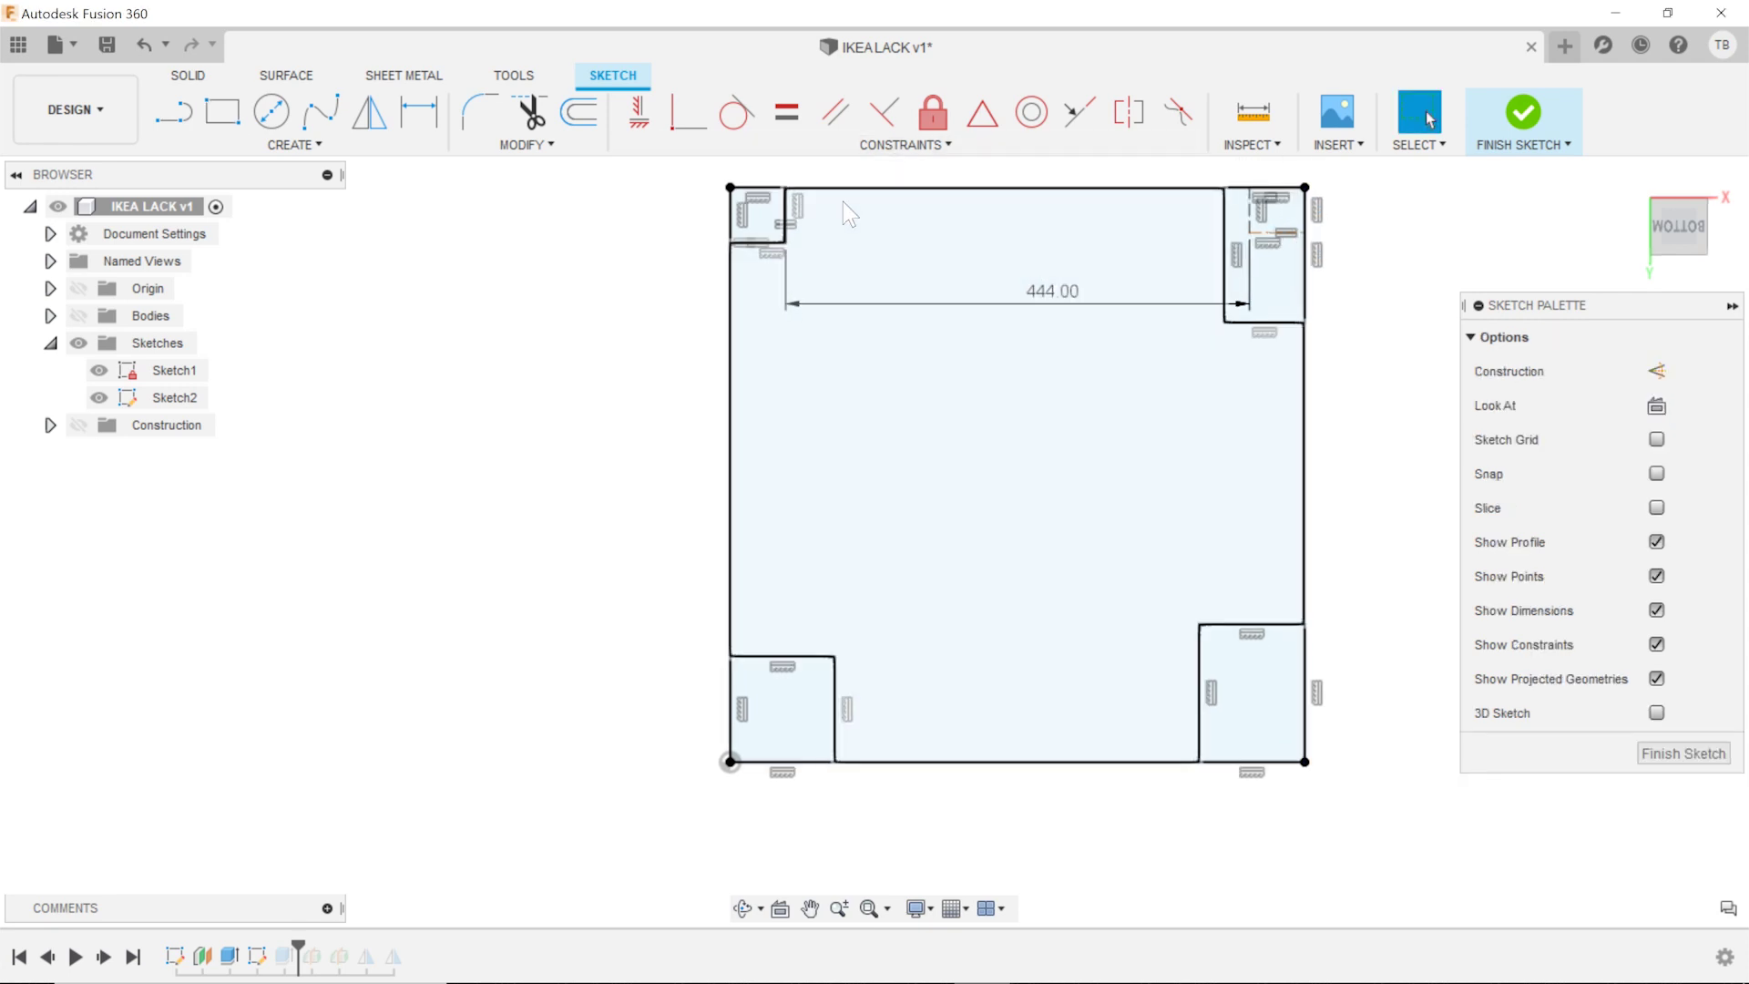
- Add a height dimension to the top-right leg rectangle
{"action": "key", "text": "d"}
{"action": "left_click", "coordinate": [1223, 244]}
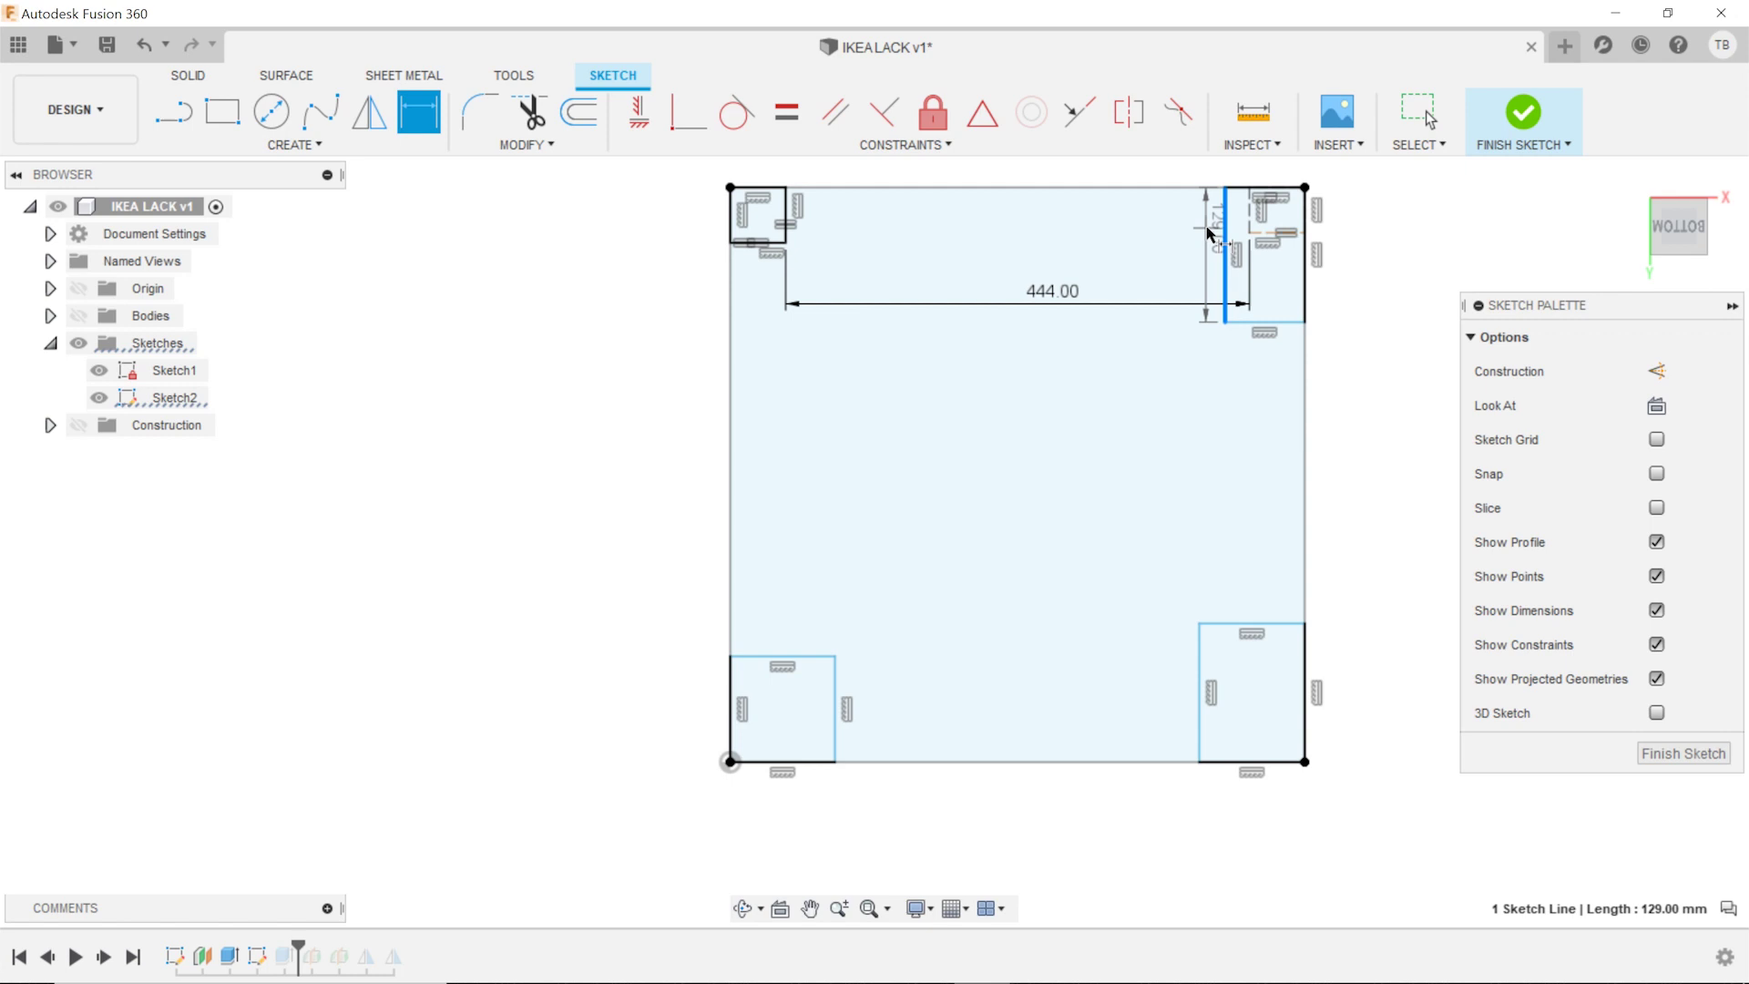
{"action": "left_click", "coordinate": [1211, 241]}
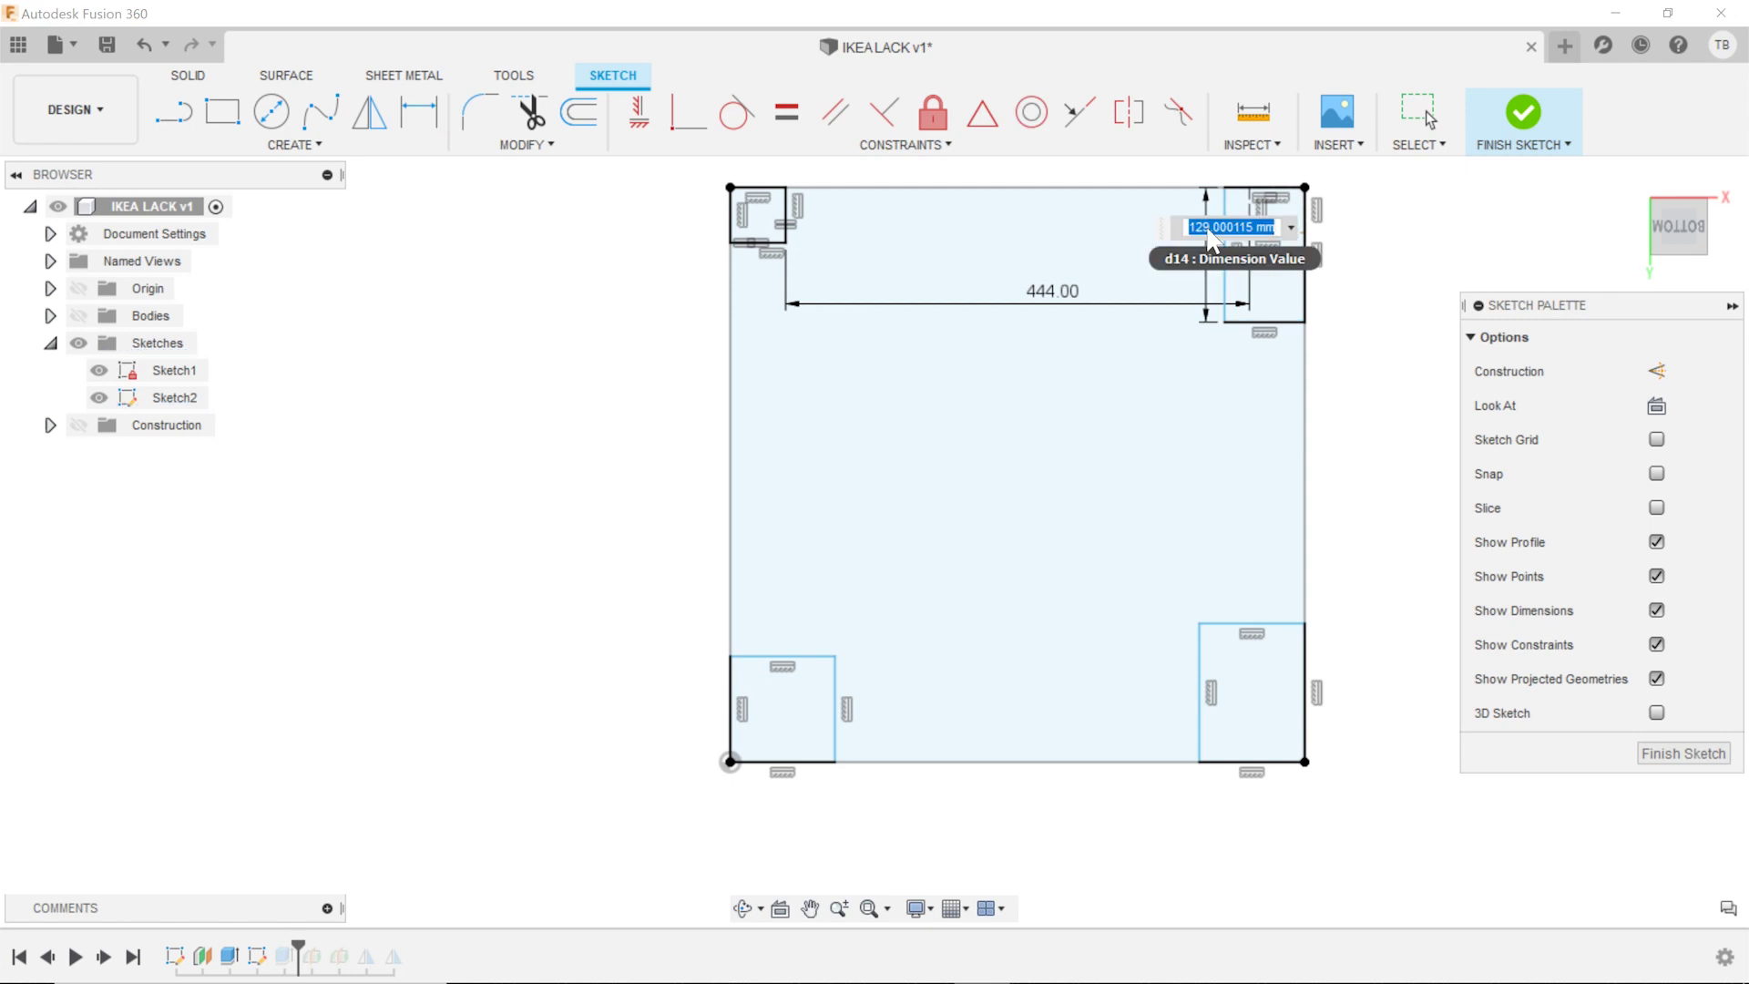
{"action": "key", "text": "Return"}
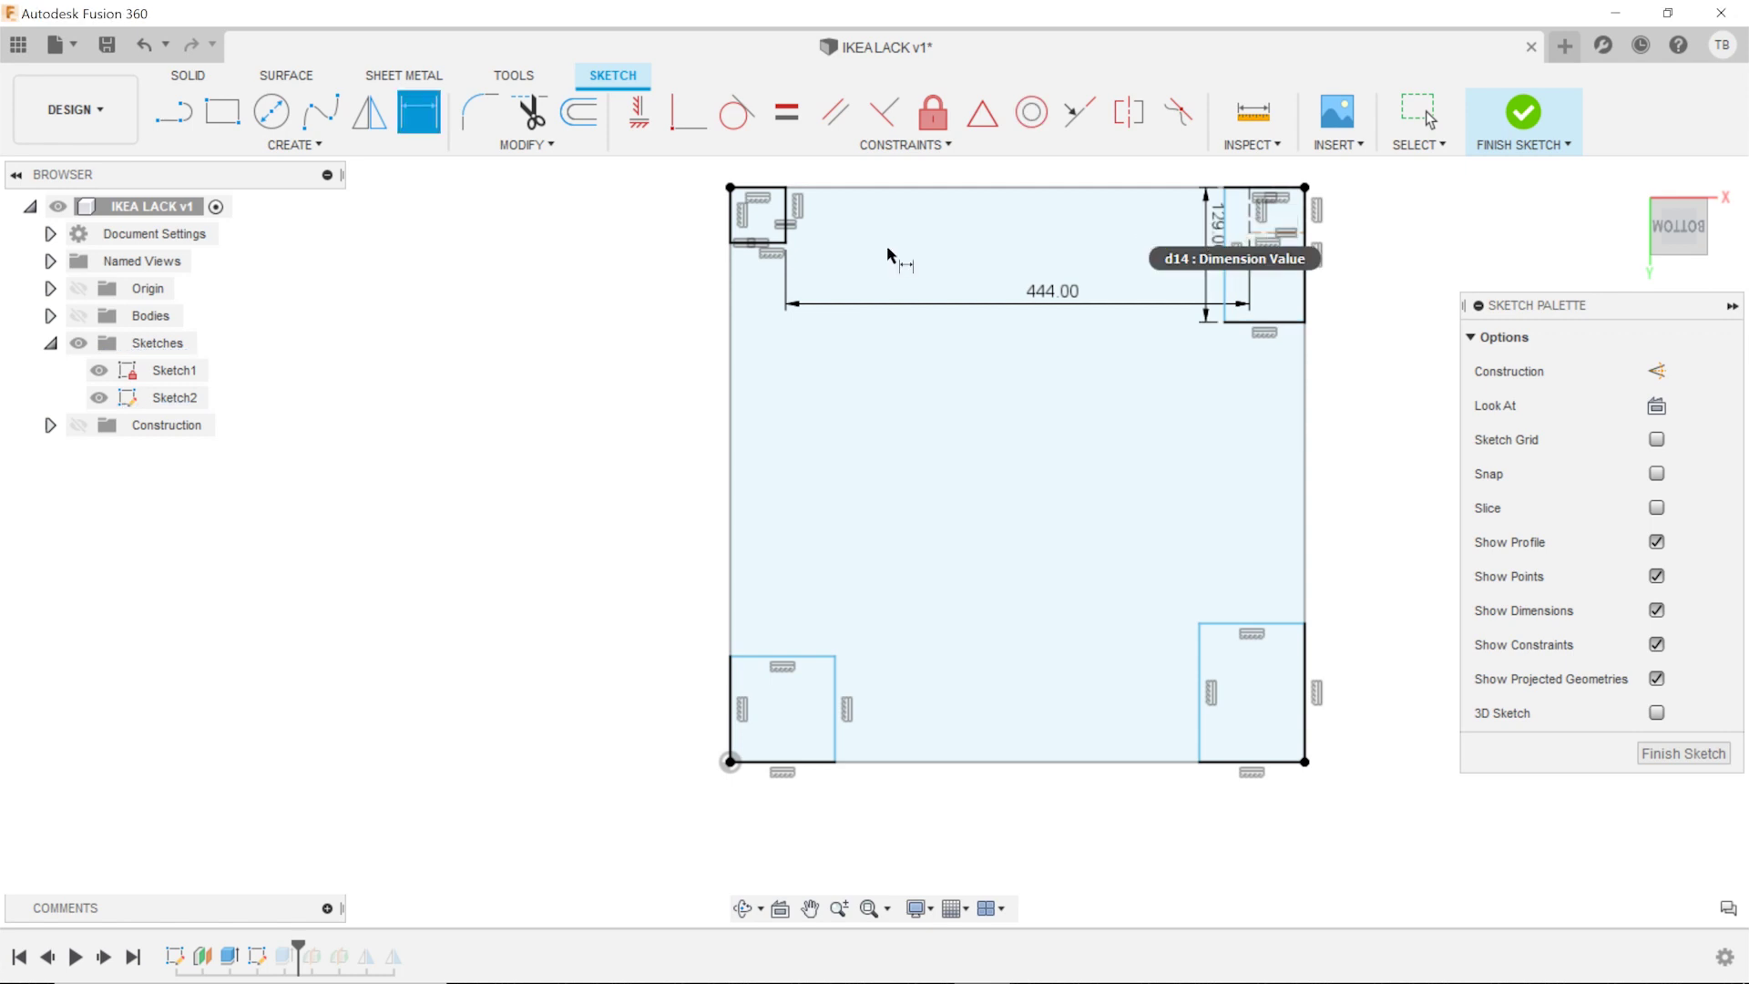
{"action": "key", "text": "Escape"}
{"action": "left_click", "coordinate": [786, 217]}
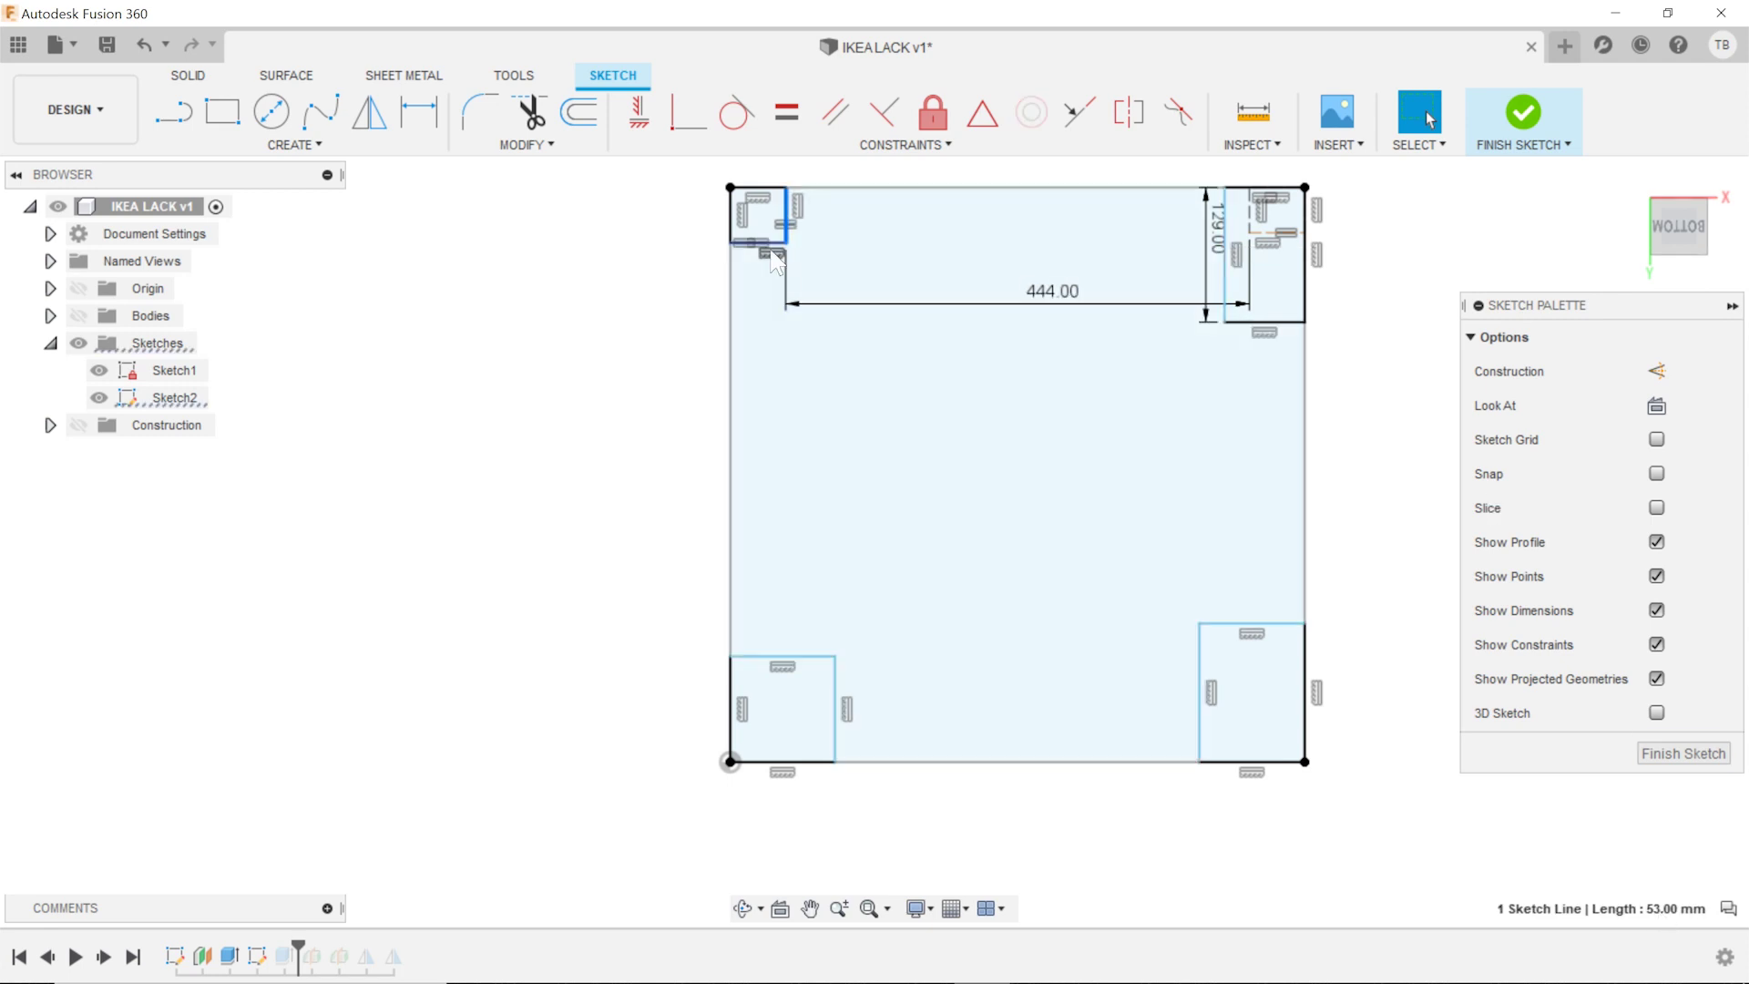
{"action": "left_click", "coordinate": [1217, 326]}
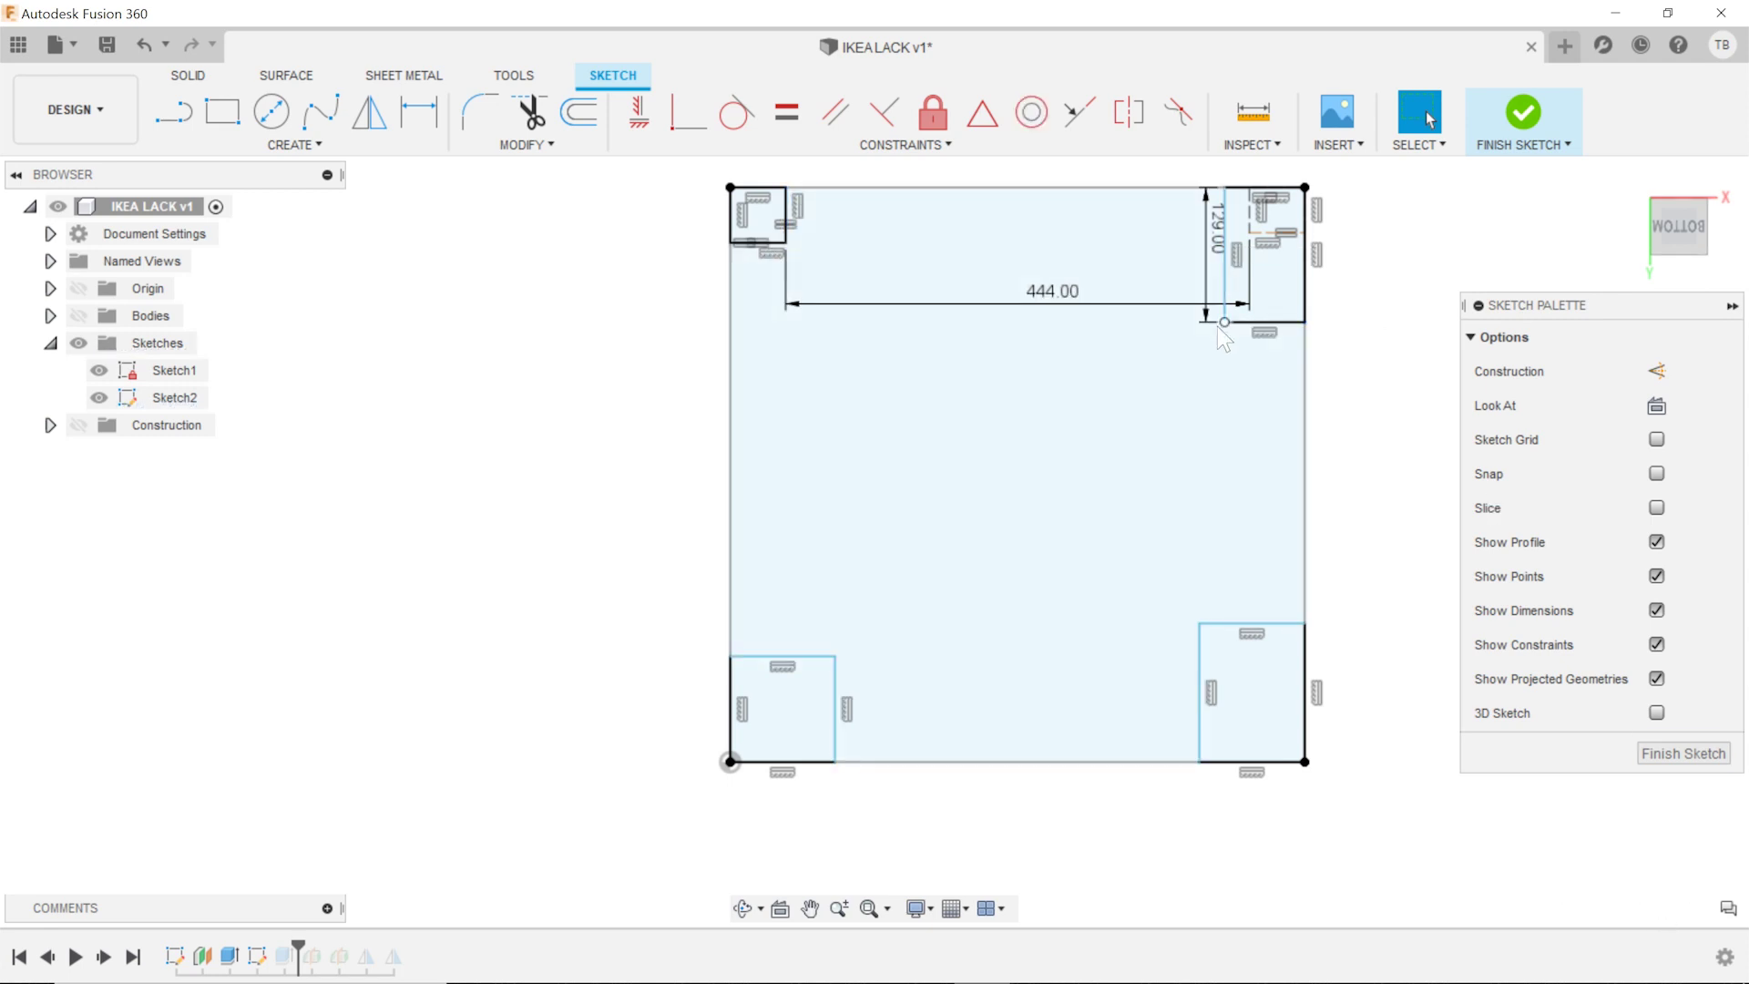
{"action": "scroll", "coordinate": [1217, 326], "scroll_direction": "up", "scroll_amount": 2}
- Set the top-right rectangle's height to 53 mm and make its sides equal
{"action": "double_click", "coordinate": [1216, 205]}
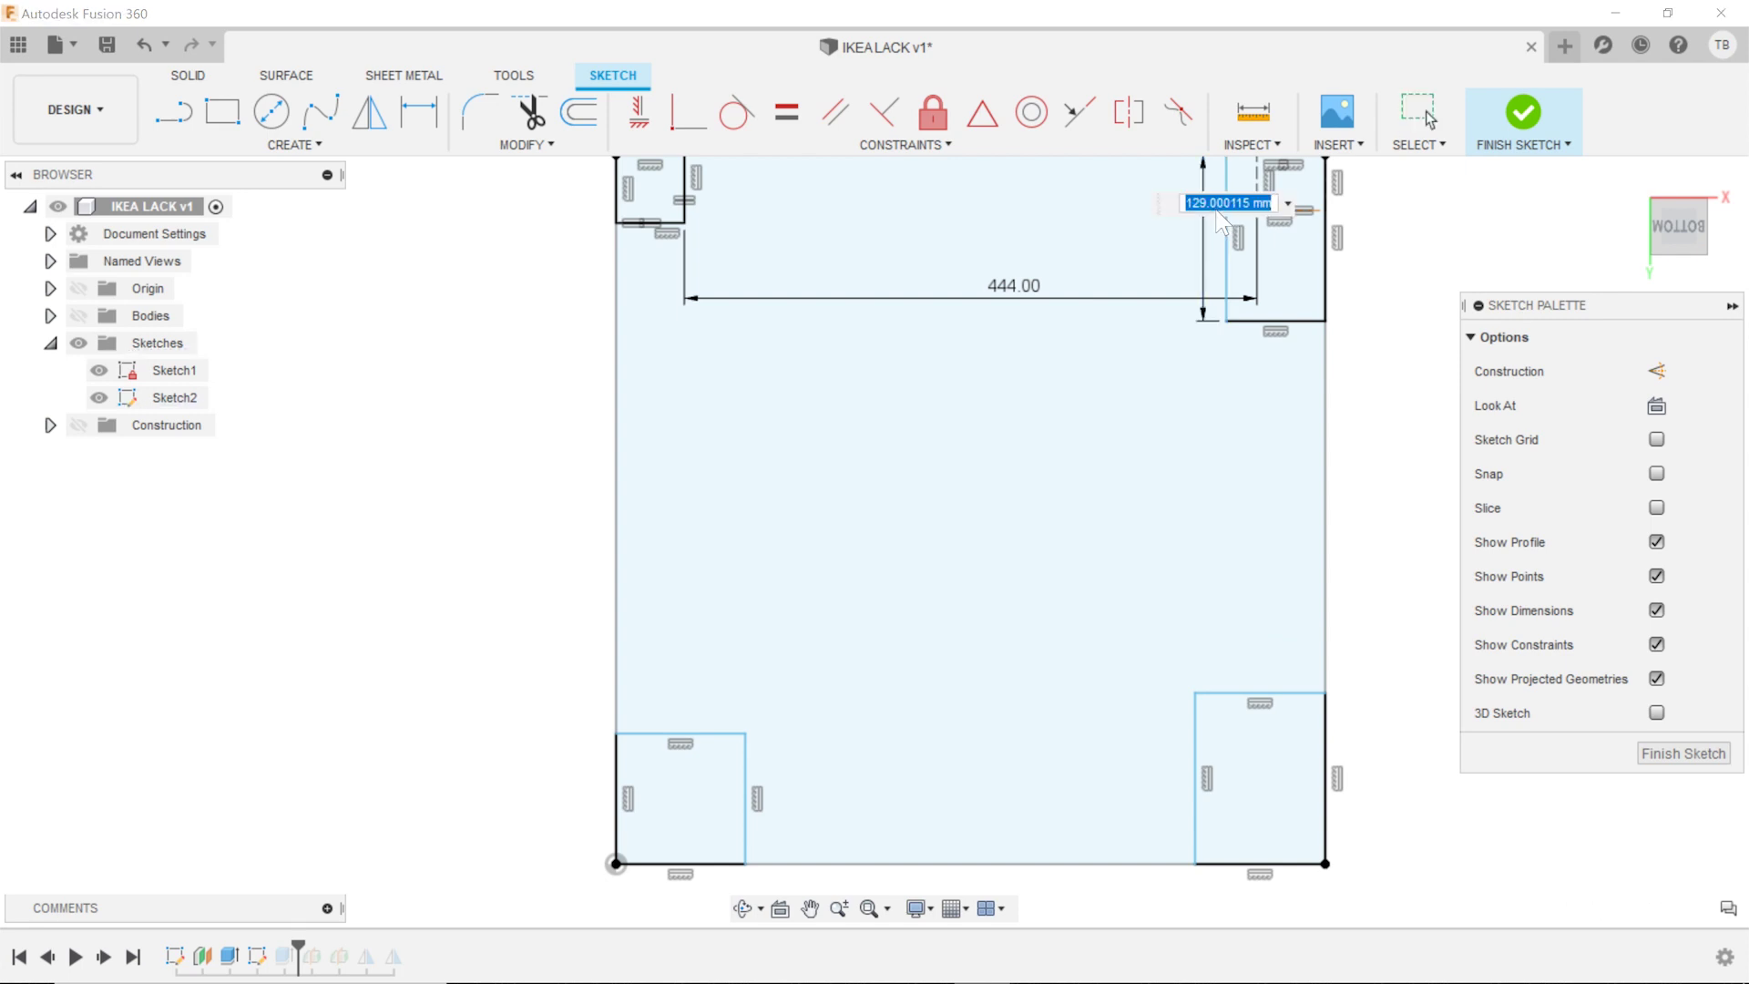
{"action": "type", "text": "53"}
{"action": "key", "text": "Return"}
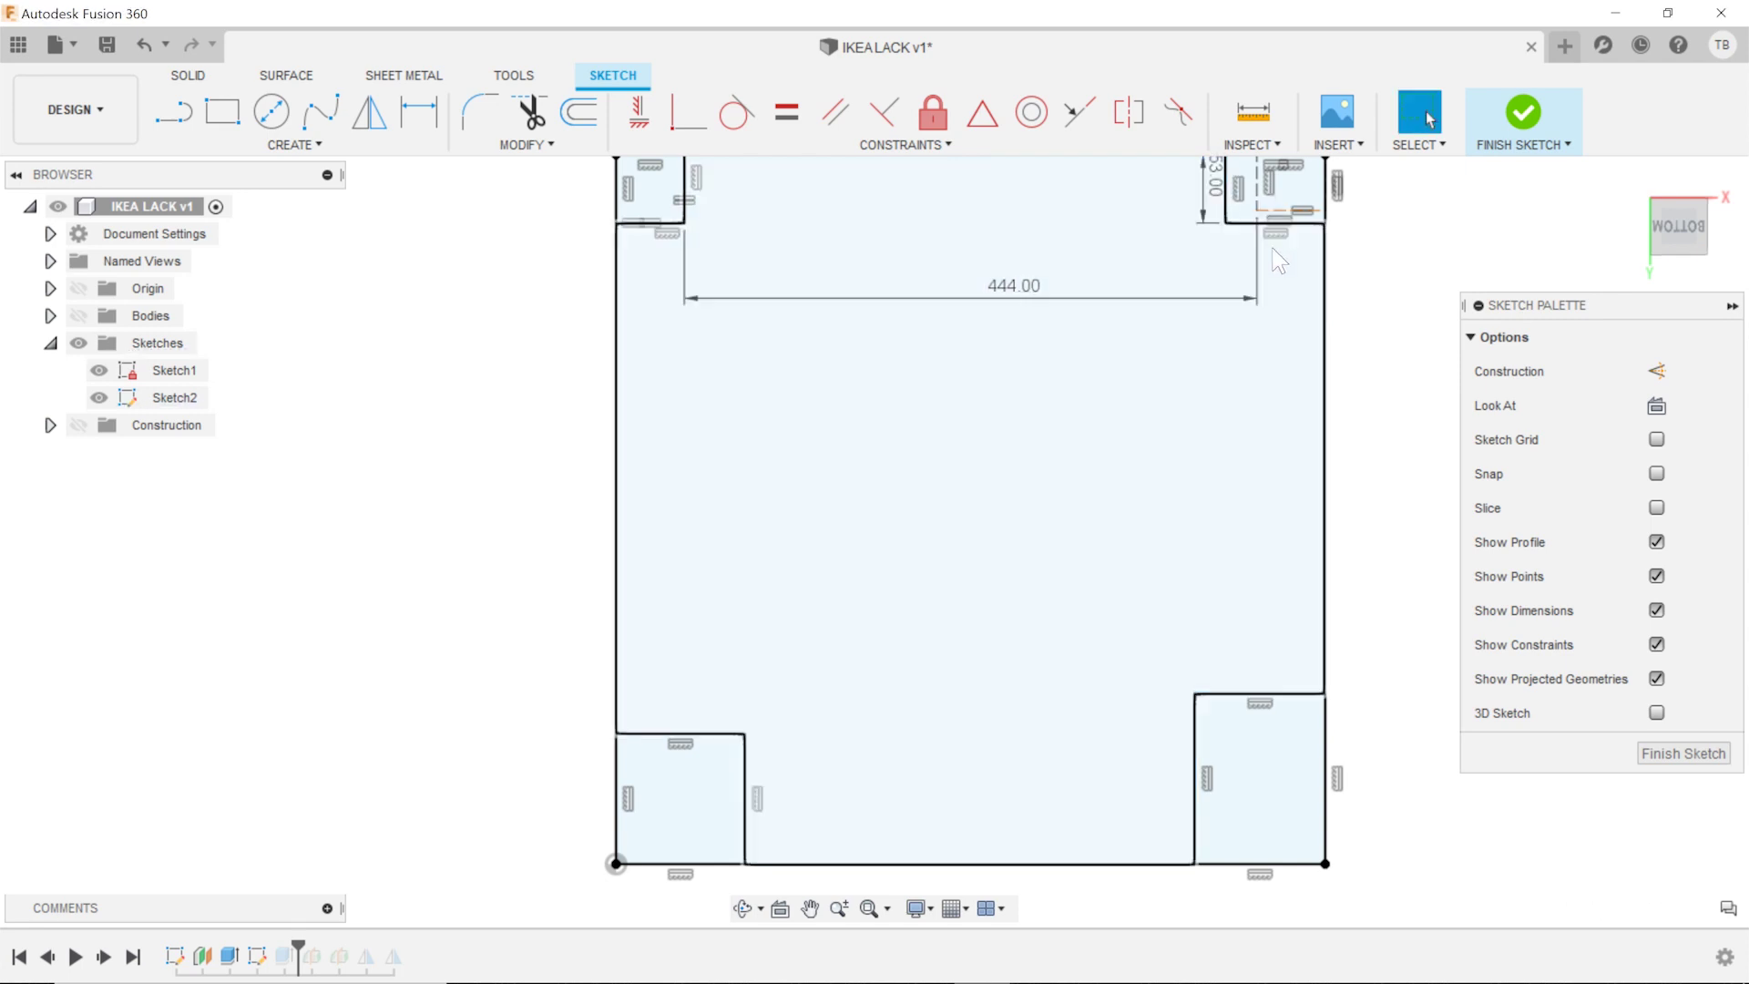
{"action": "scroll", "coordinate": [1233, 222], "scroll_direction": "up", "scroll_amount": 2}
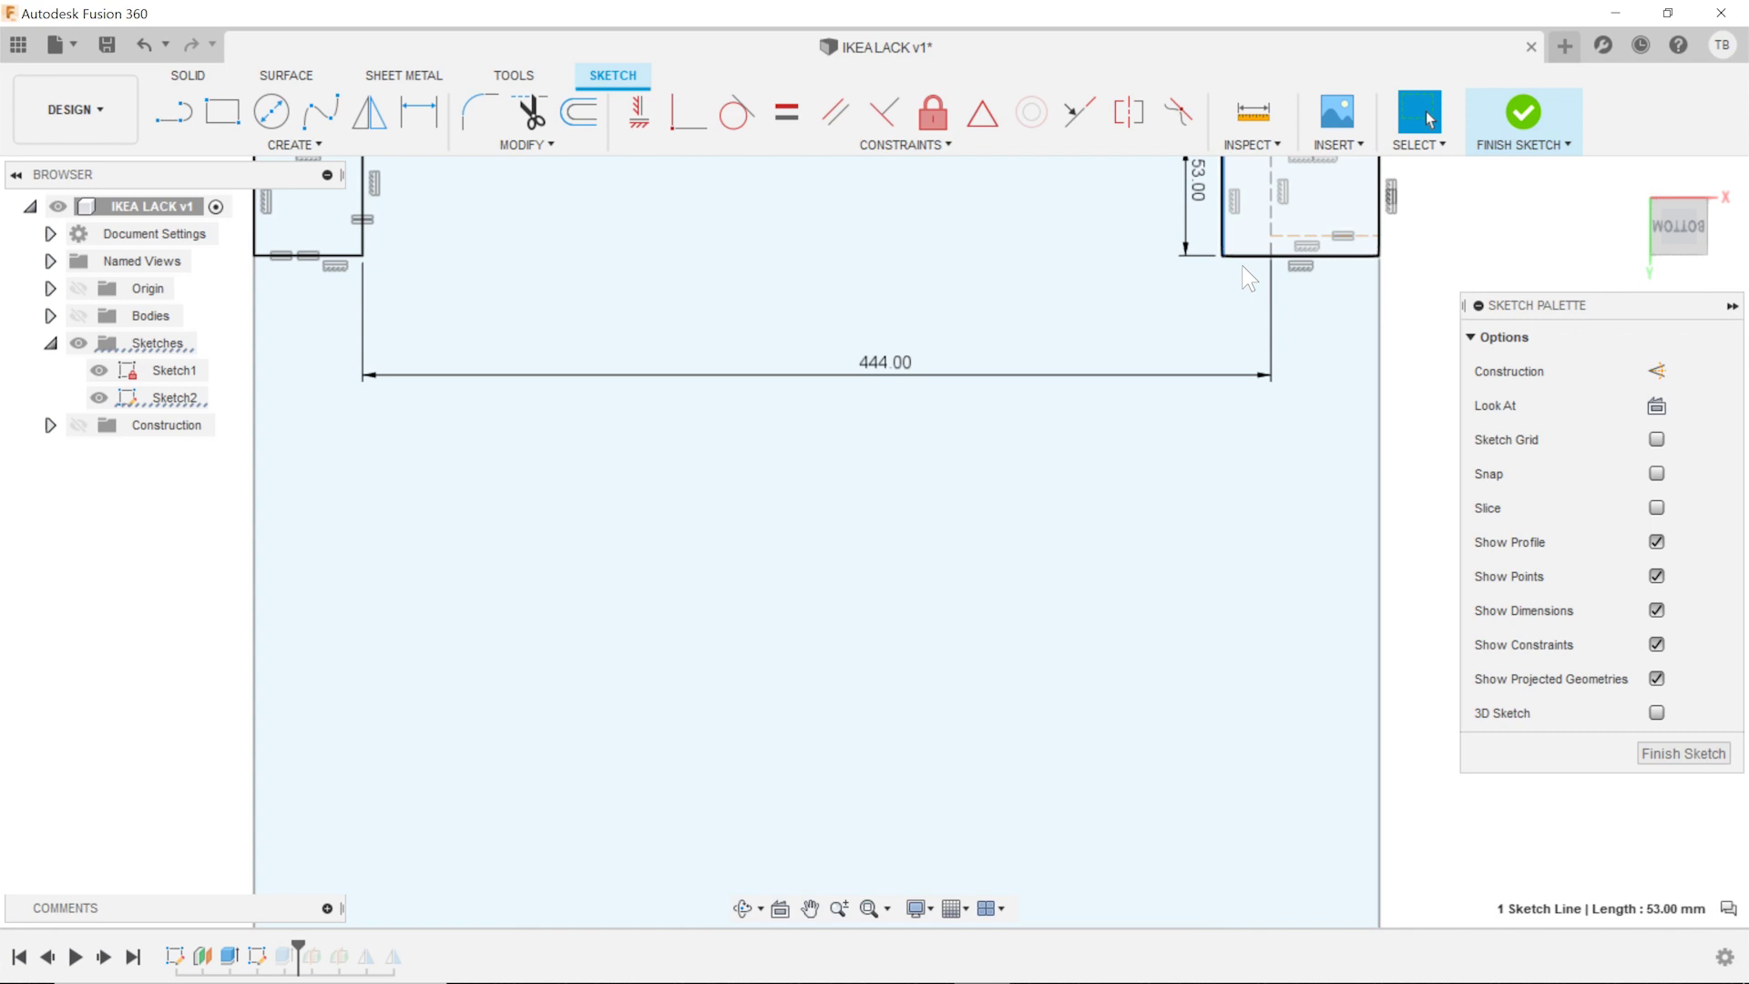
{"action": "left_click", "coordinate": [1250, 256], "text": "shift"}
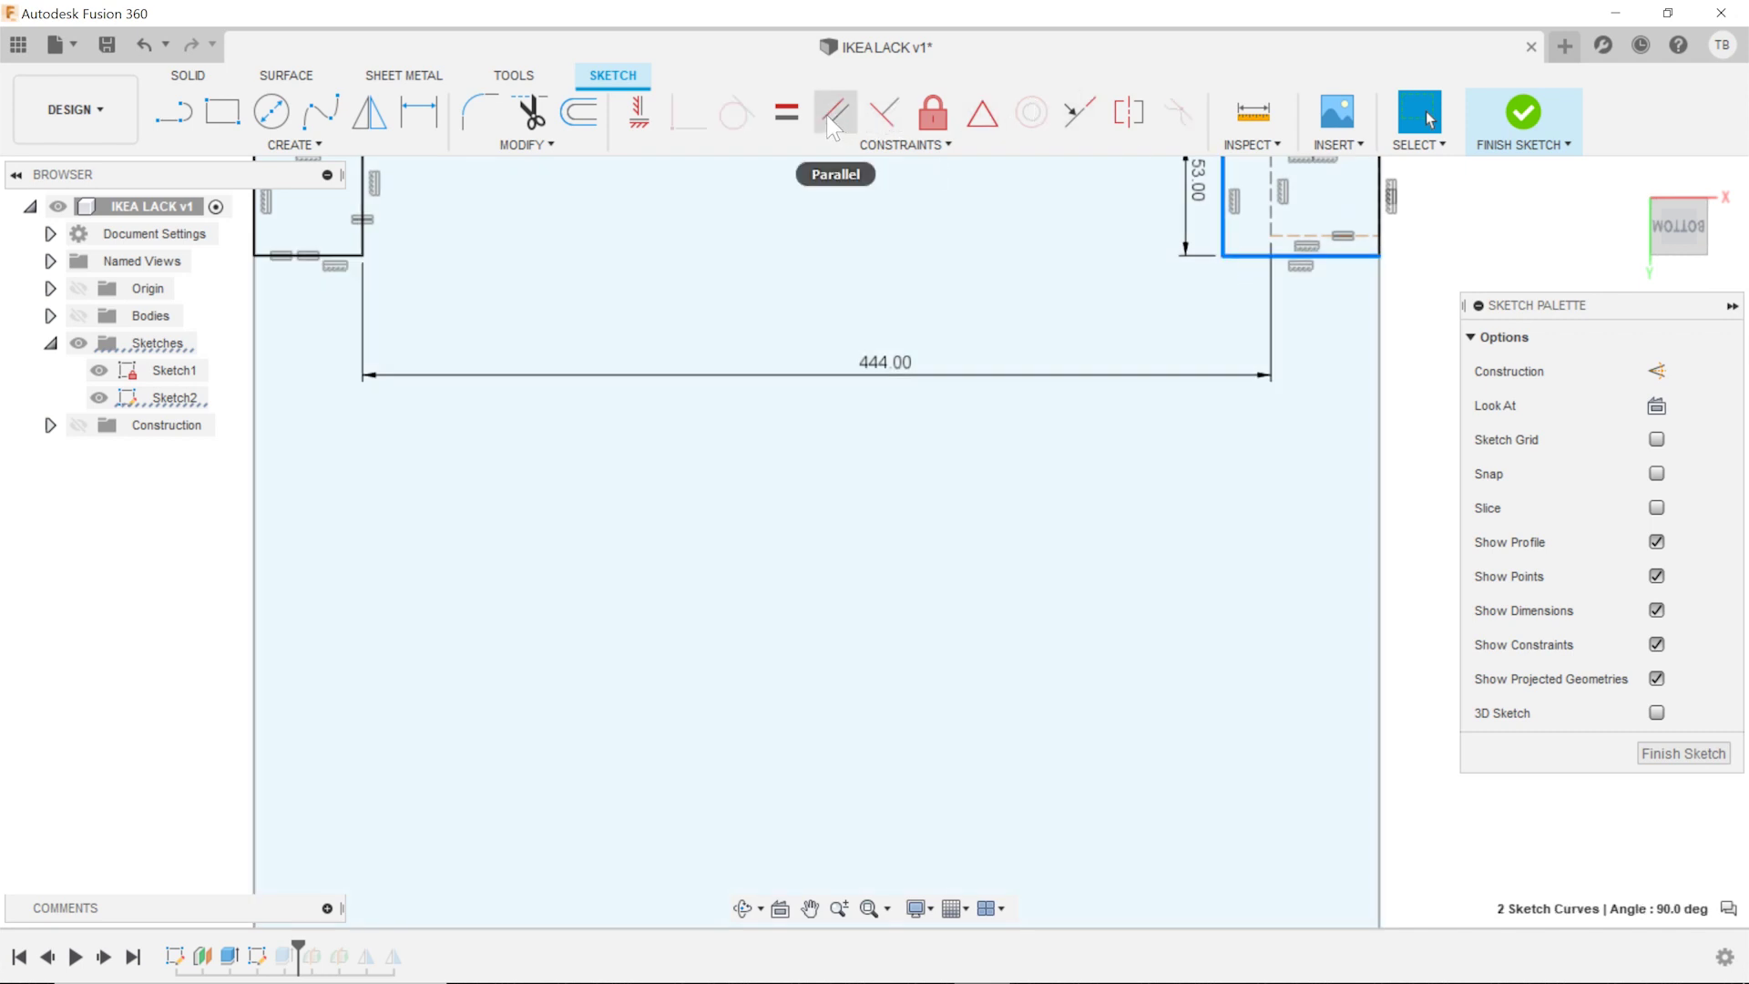
{"action": "left_click", "coordinate": [785, 113]}
{"action": "scroll", "coordinate": [1321, 573], "scroll_direction": "down", "scroll_amount": 3}
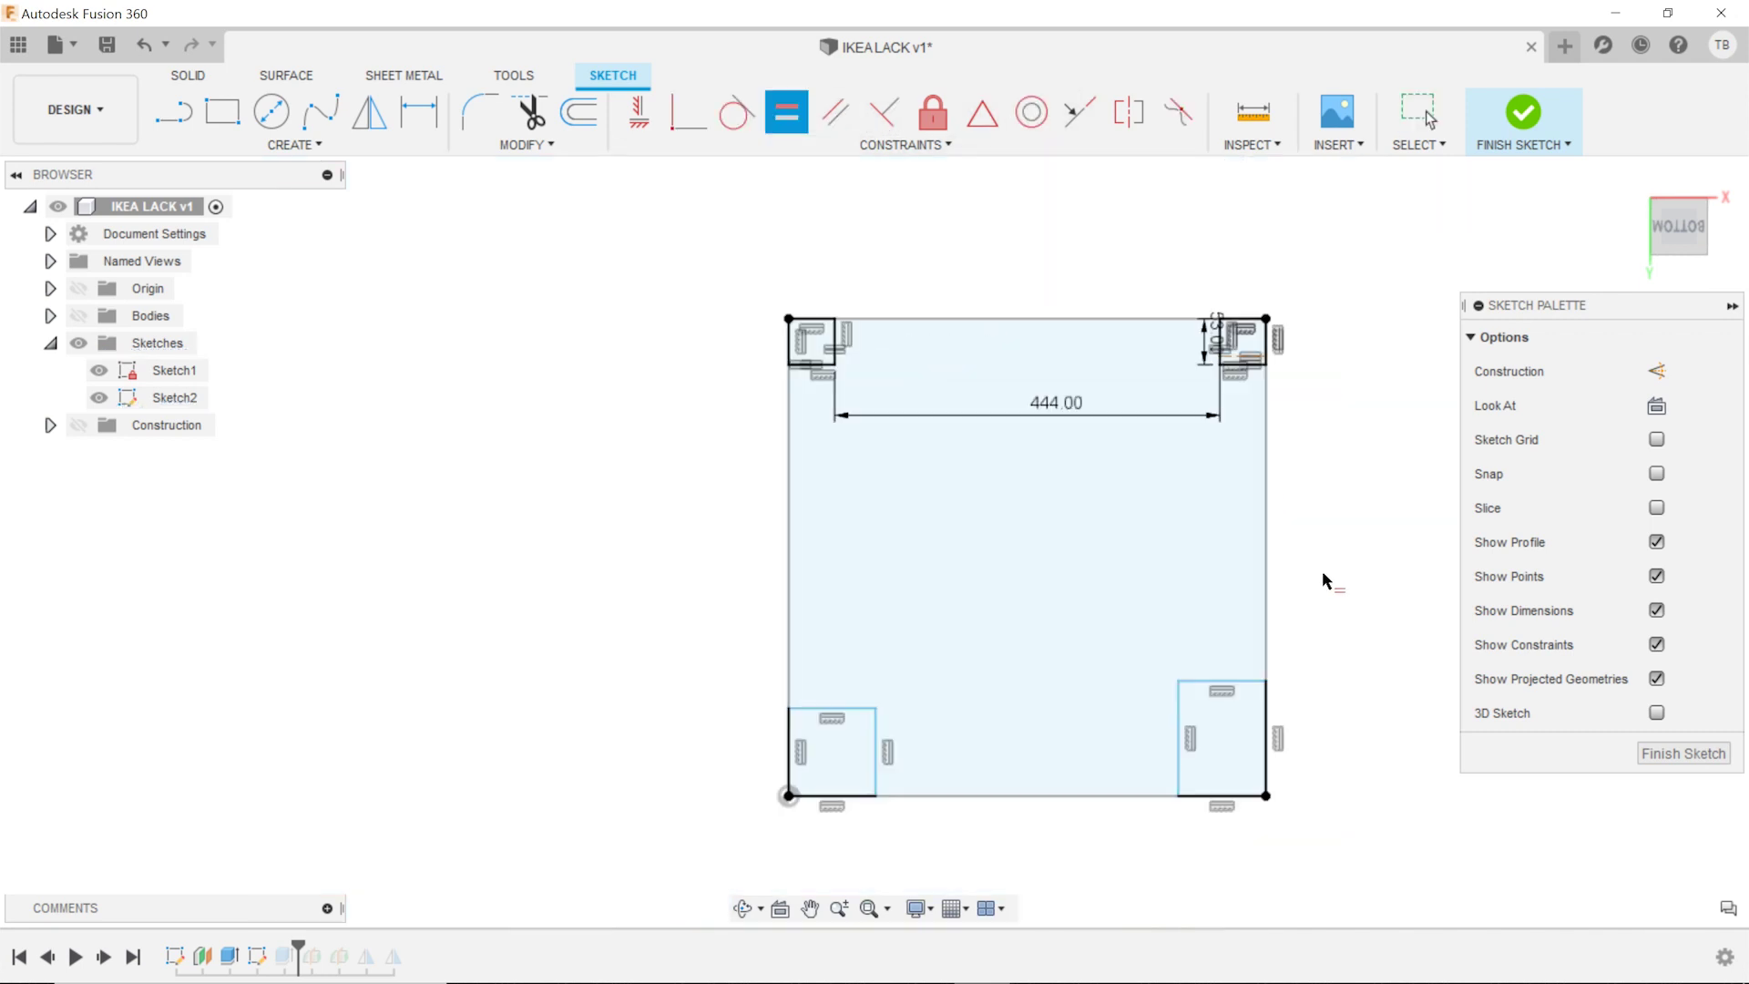
{"action": "scroll", "coordinate": [1133, 688], "scroll_direction": "up", "scroll_amount": 3}
- Dimension the bottom-right rectangle's width to 53 mm
{"action": "key", "text": "d"}
{"action": "left_click", "coordinate": [1138, 683]}
{"action": "left_click", "coordinate": [1139, 592]}
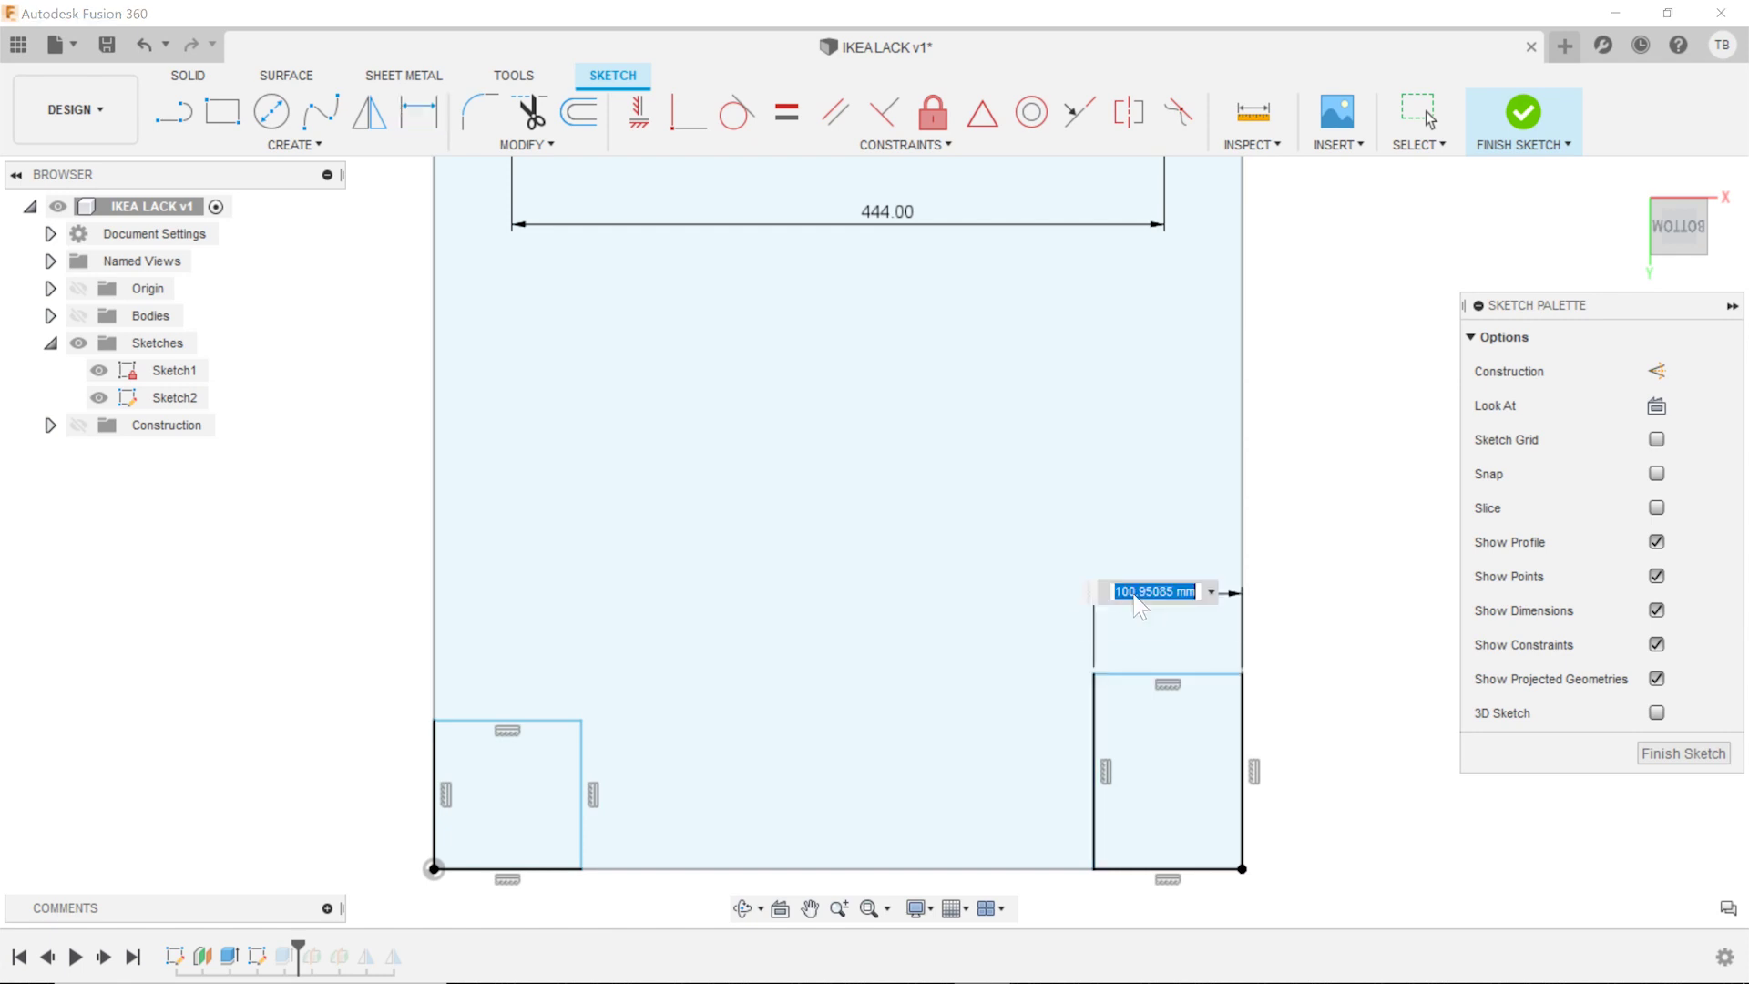
{"action": "type", "text": "53"}
{"action": "key", "text": "Return"}
{"action": "key", "text": "Escape"}
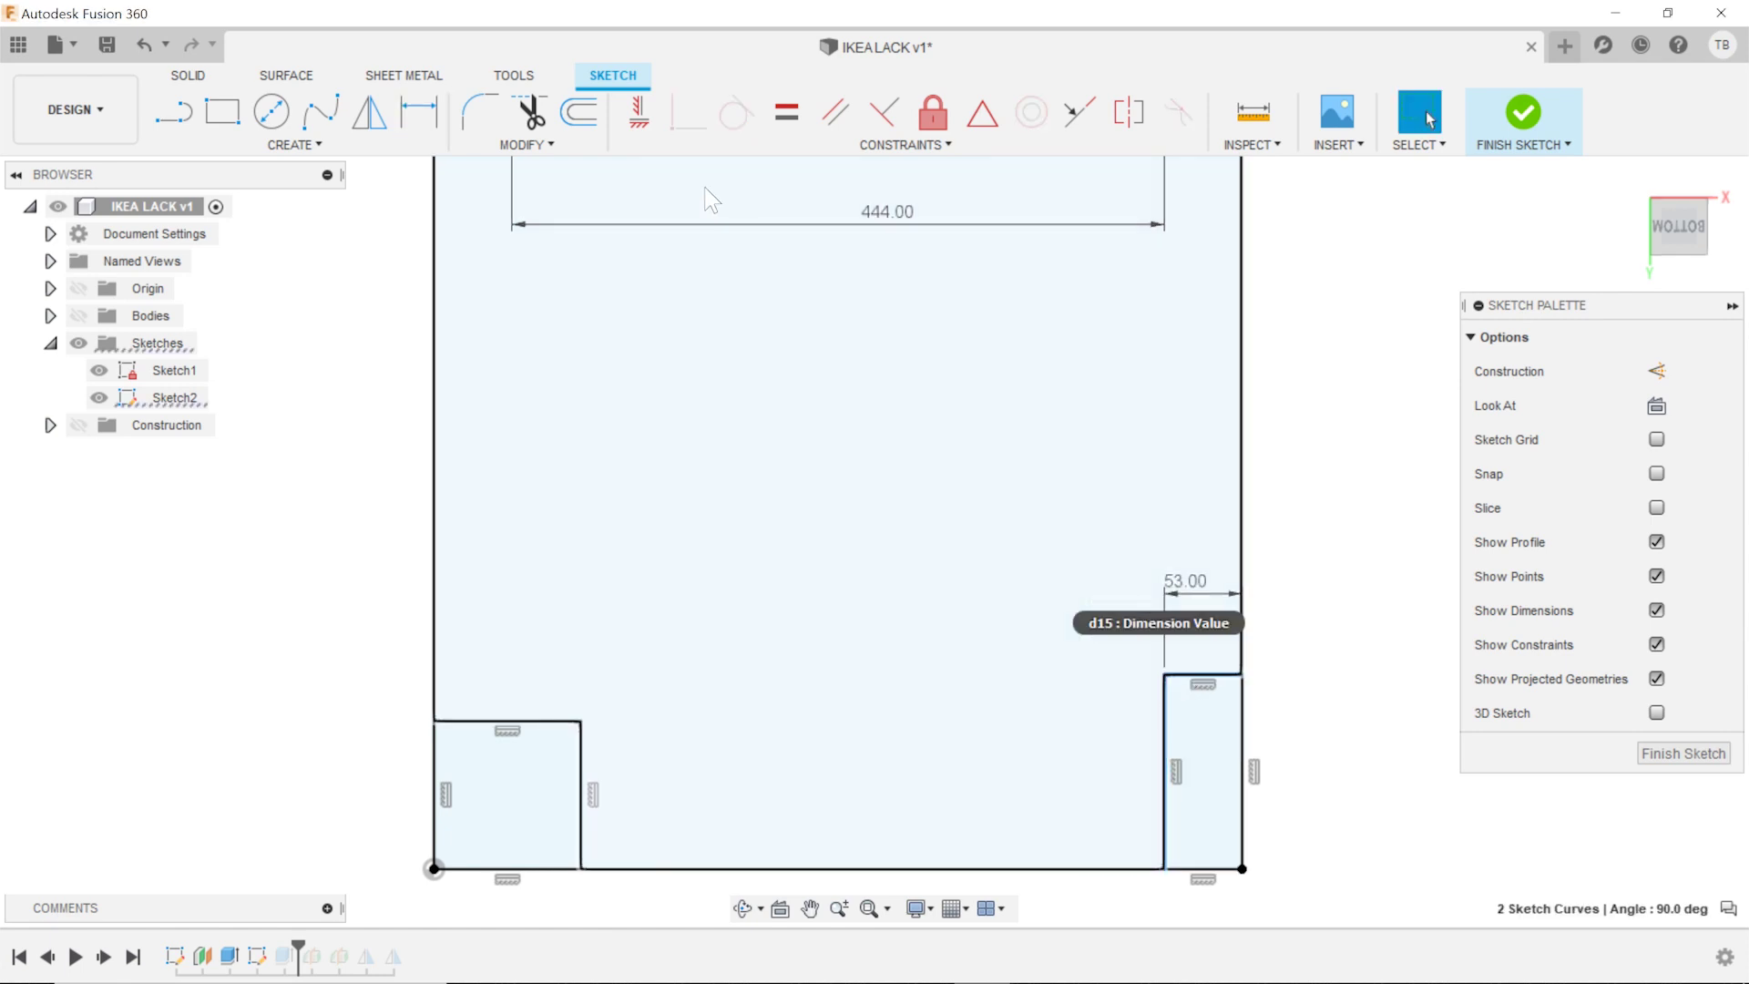
- Constrain the bottom-left rectangle's sides equal so it becomes a square
{"action": "key", "text": "d"}
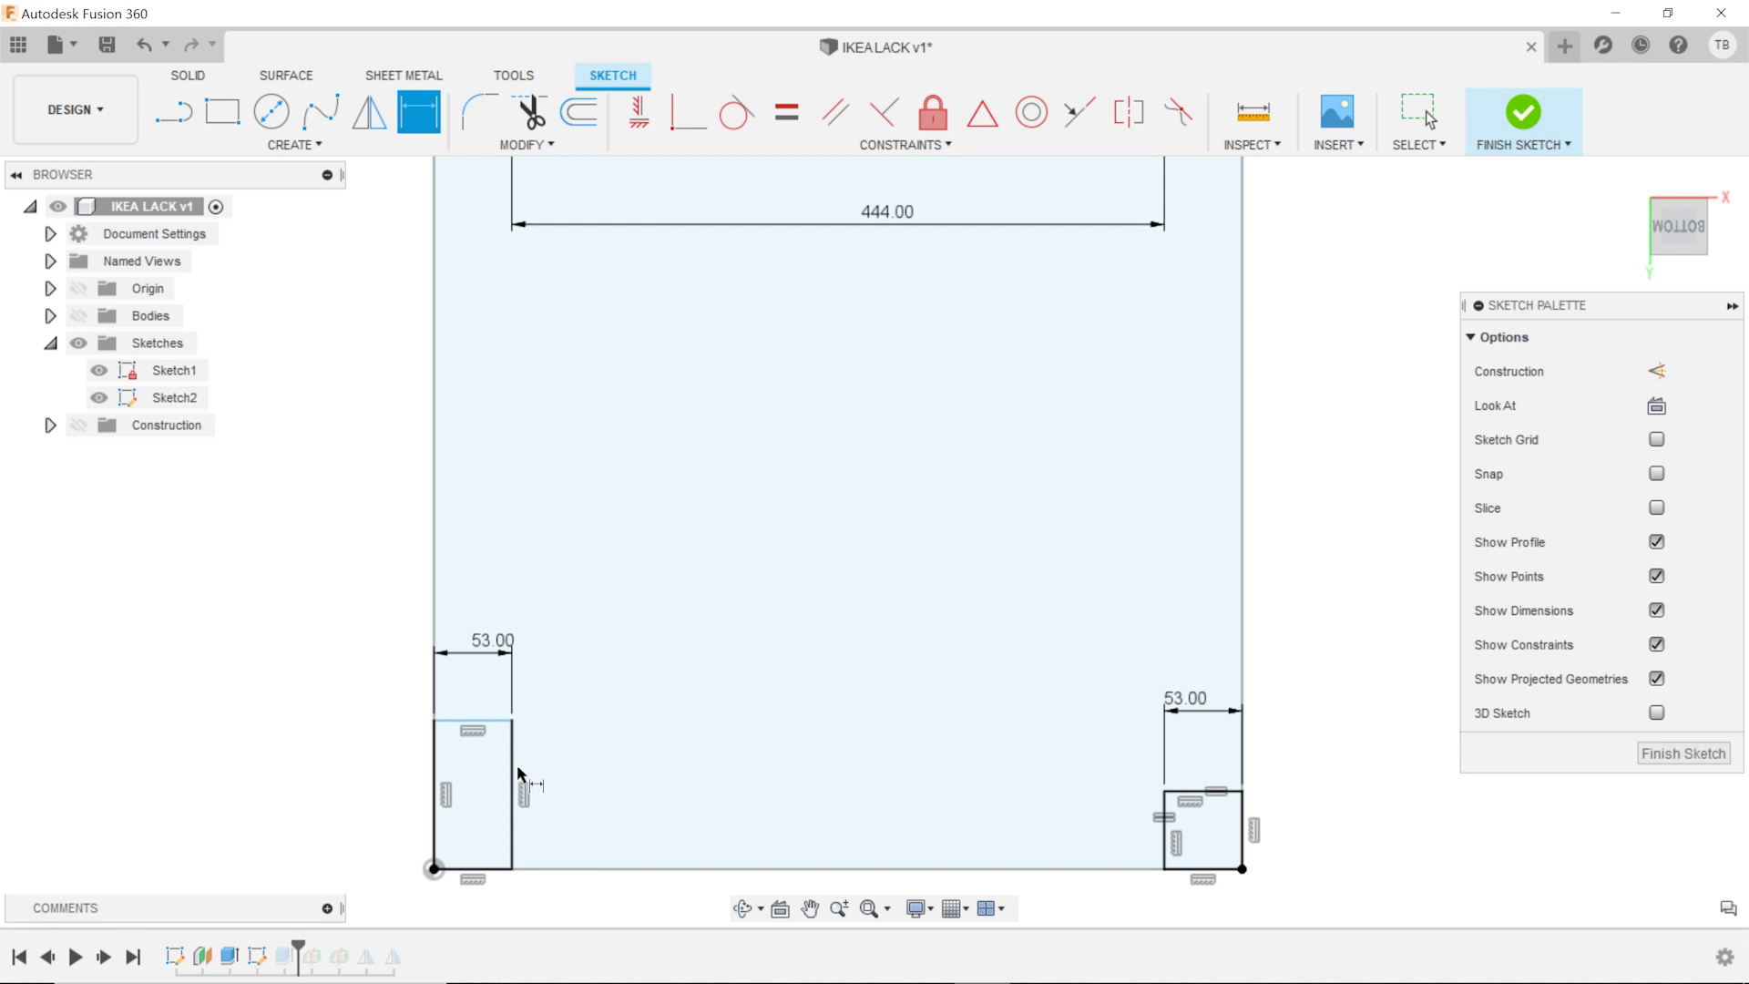
{"action": "key", "text": "Escape"}
{"action": "left_click", "coordinate": [512, 765]}
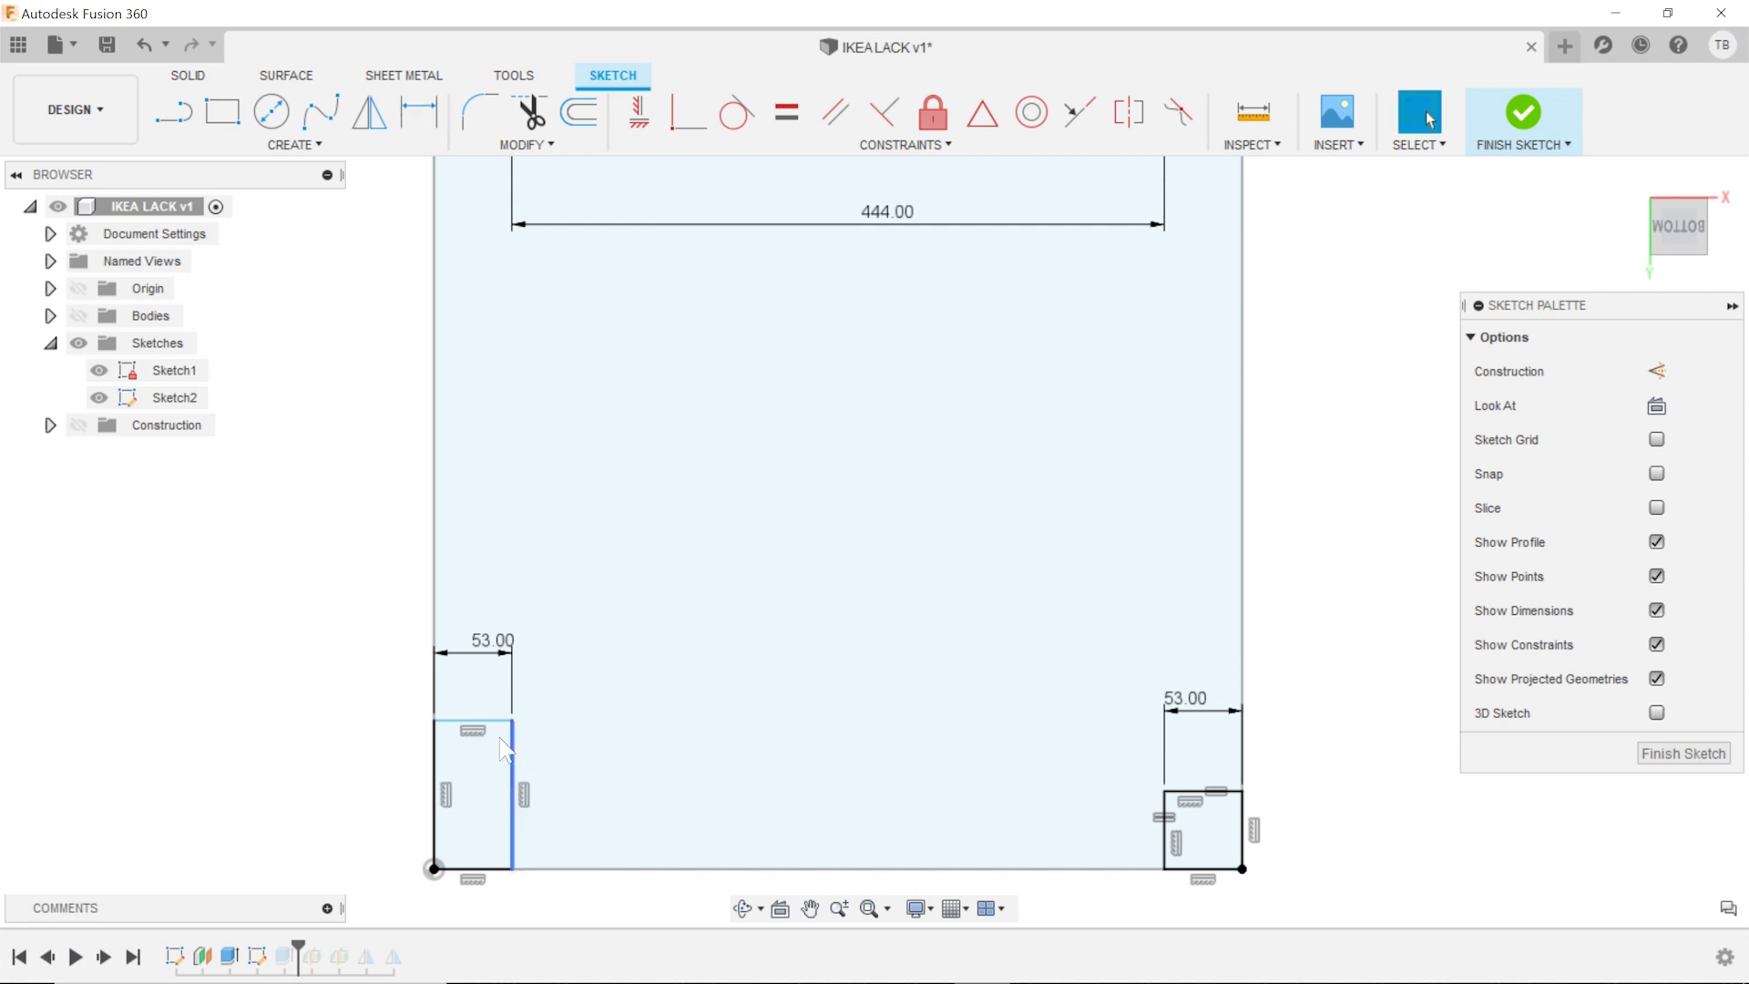
{"action": "left_click", "coordinate": [489, 729], "text": "shift"}
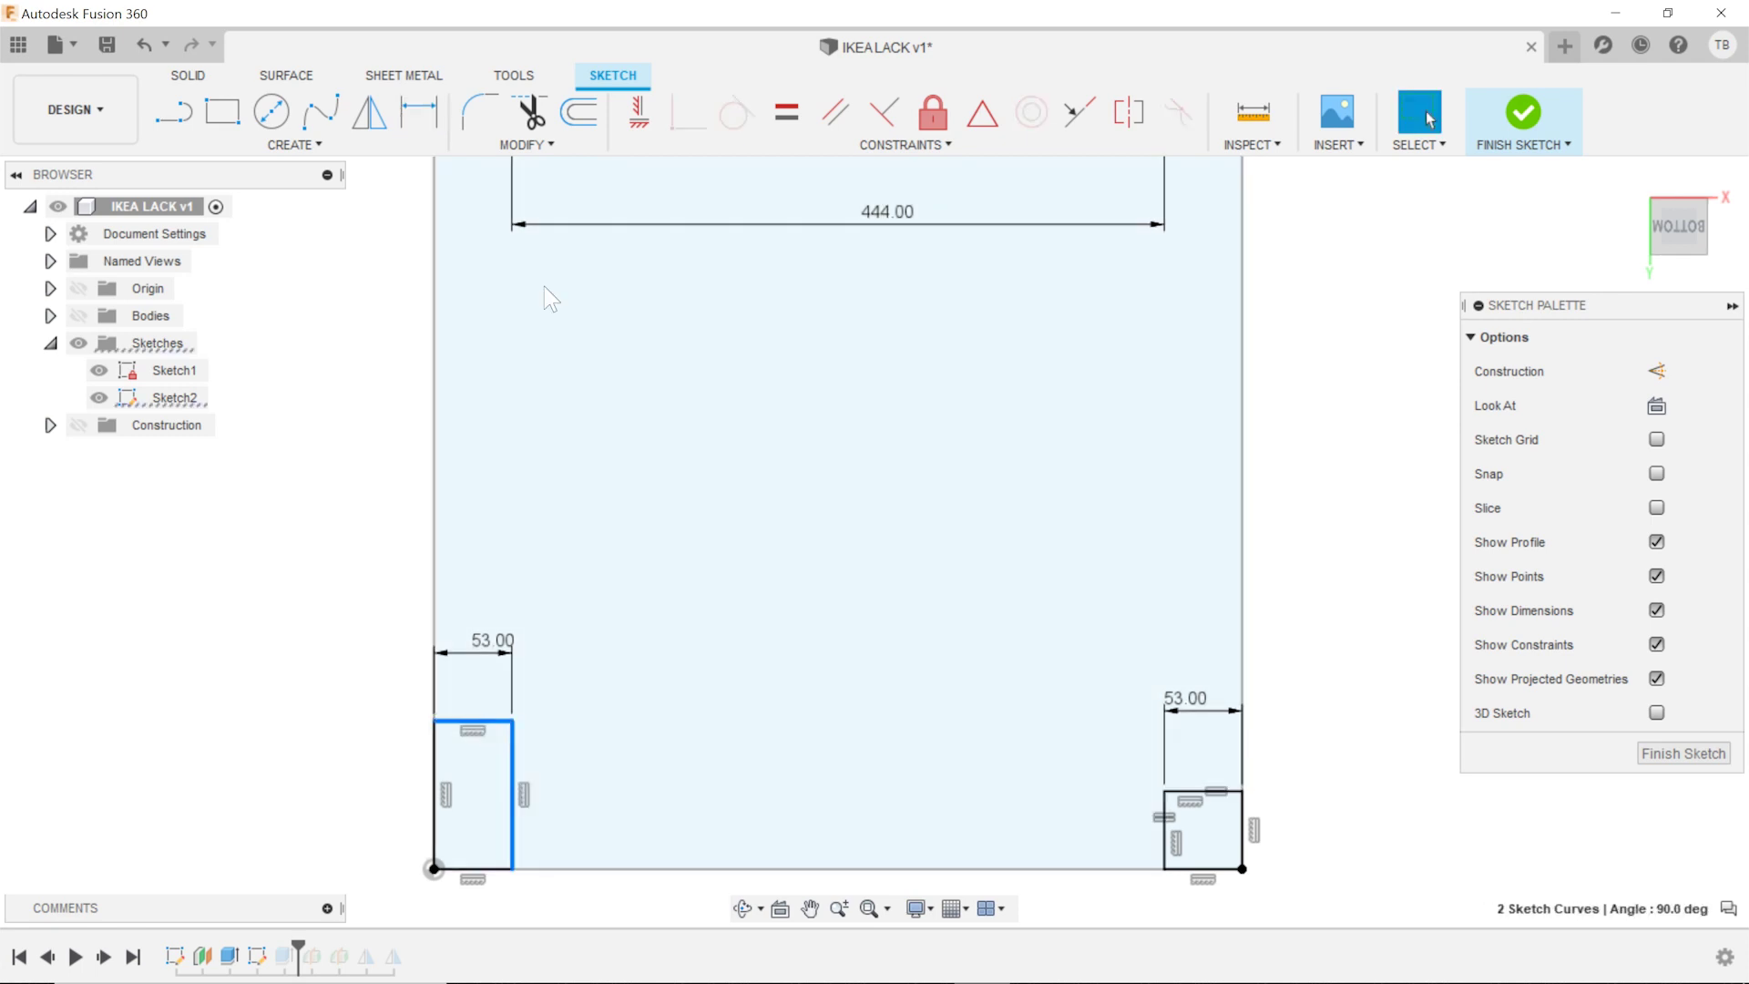
{"action": "left_click", "coordinate": [786, 112]}
{"action": "scroll", "coordinate": [1366, 590], "scroll_direction": "down", "scroll_amount": 2}
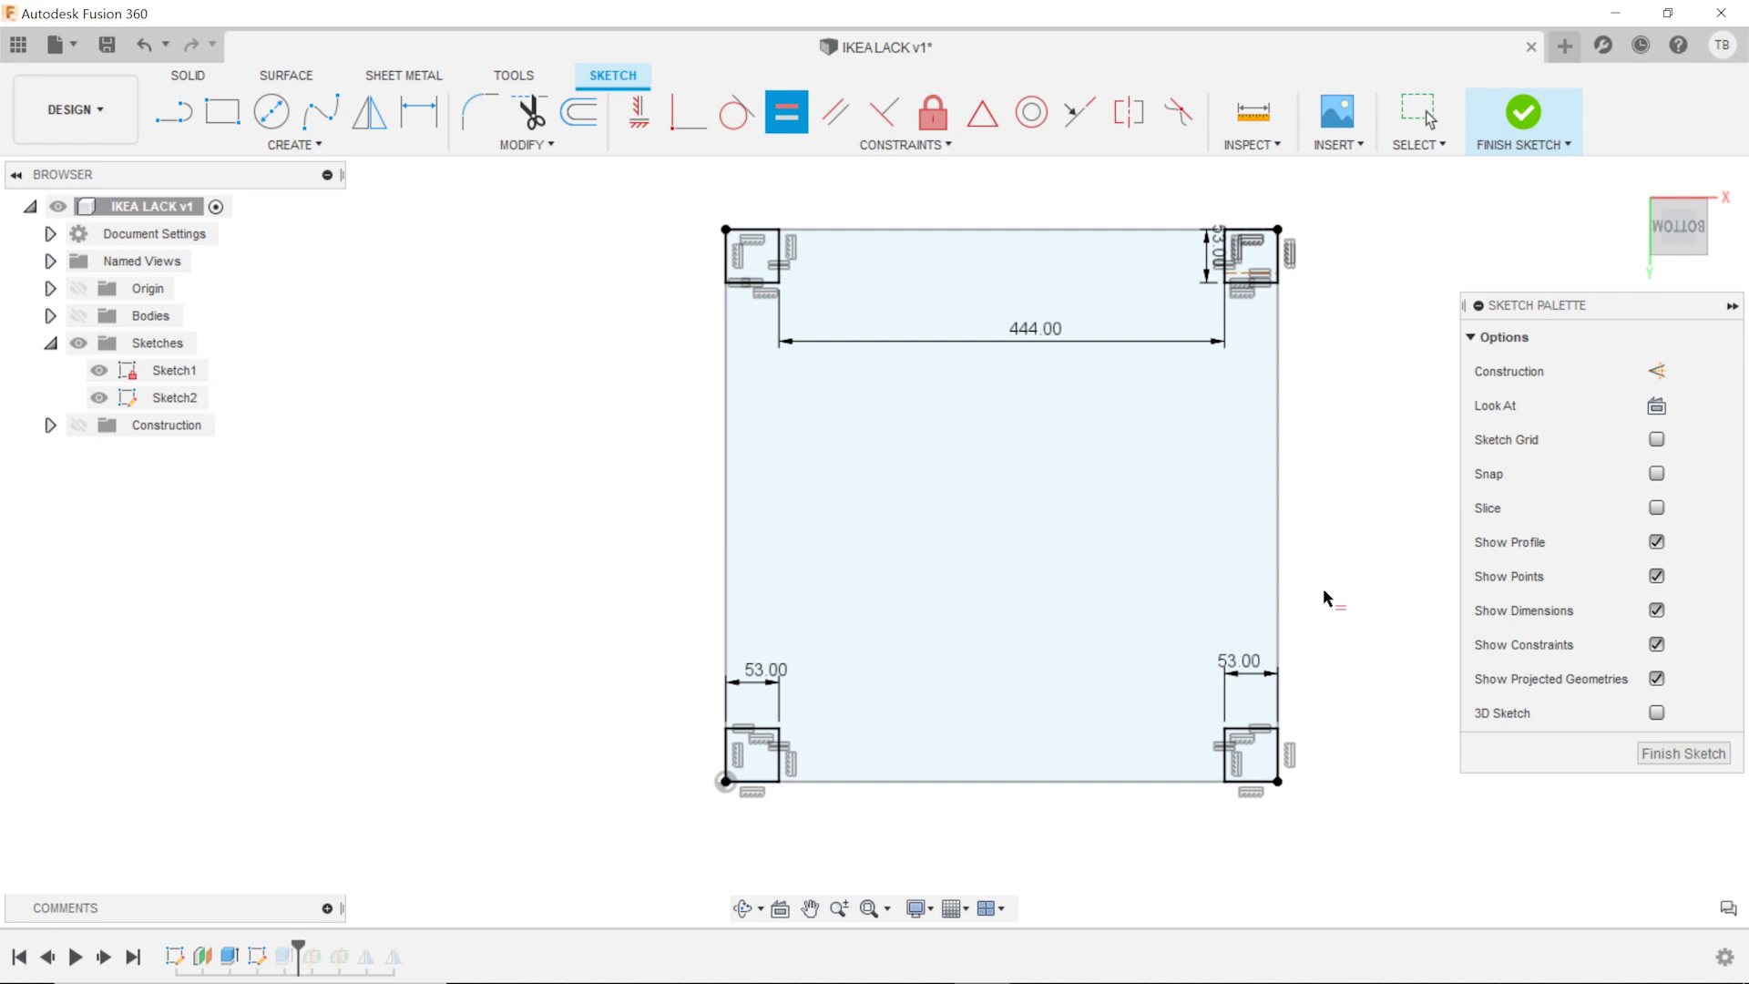
- Change the leg dimensions to 60 mm top-right, 70 mm bottom-right and 55 mm bottom-left
{"action": "scroll", "coordinate": [1150, 523], "scroll_direction": "up", "scroll_amount": 1}
{"action": "scroll", "coordinate": [1180, 446], "scroll_direction": "down", "scroll_amount": 1}
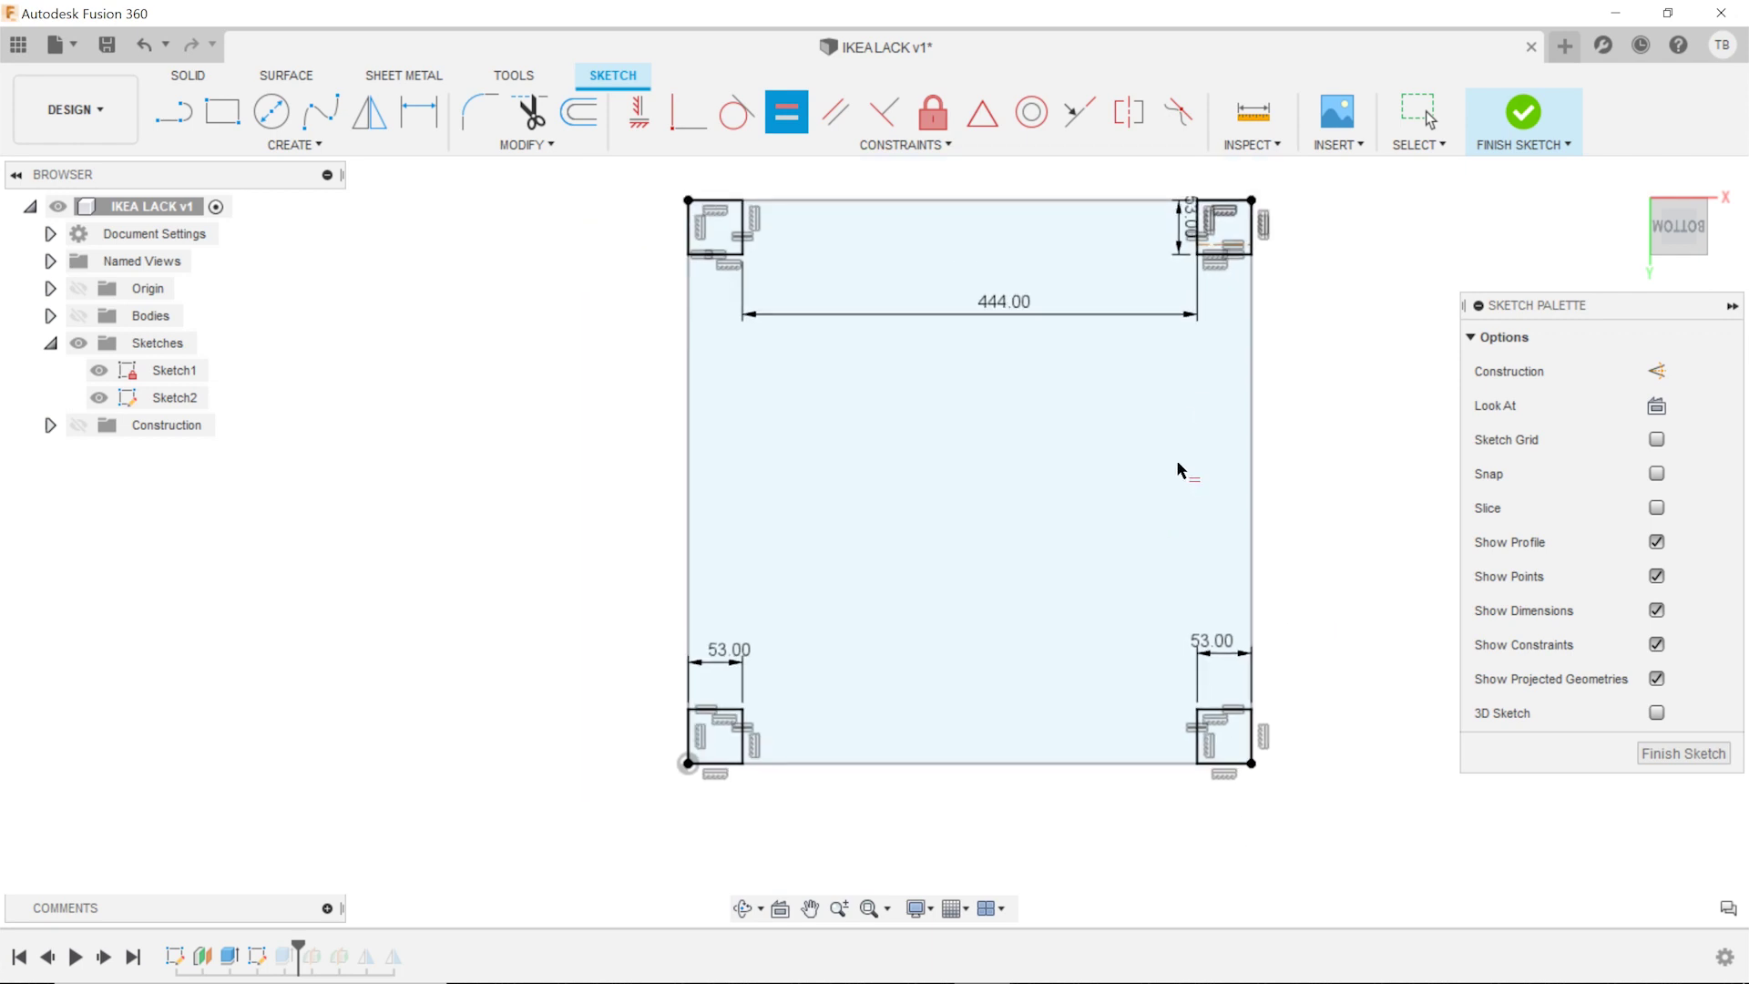
{"action": "key", "text": "Escape"}
{"action": "double_click", "coordinate": [1190, 226]}
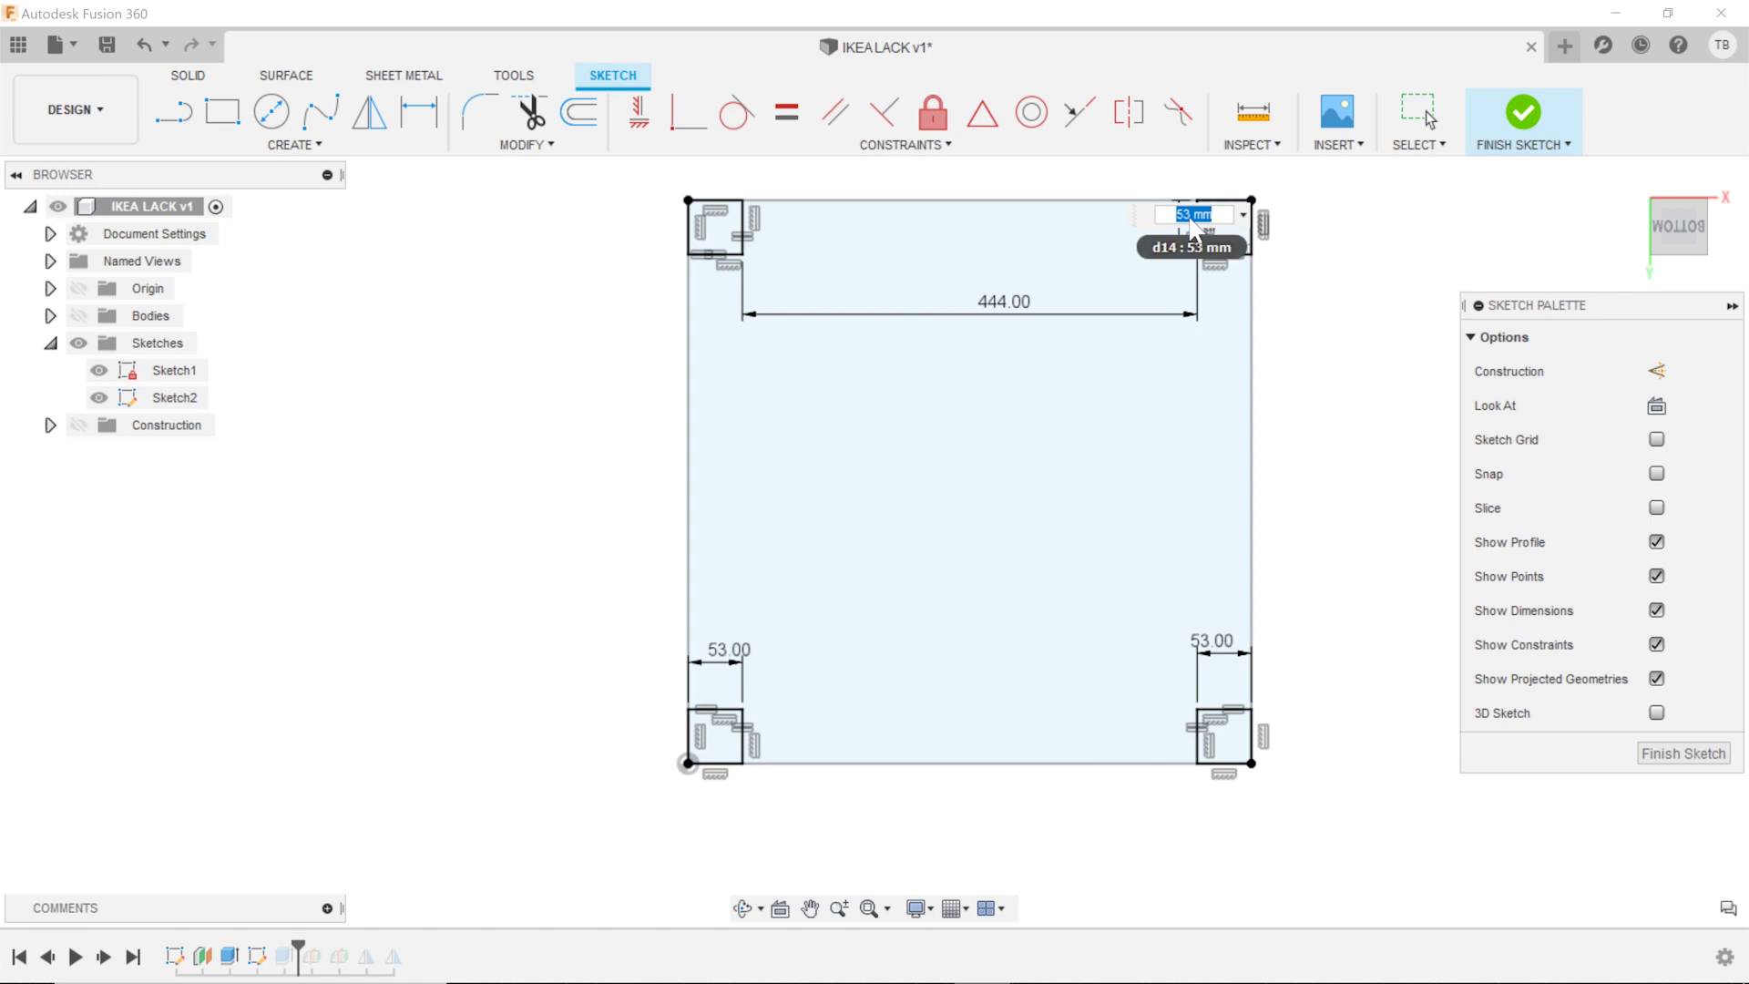
{"action": "type", "text": "60"}
{"action": "key", "text": "Return"}
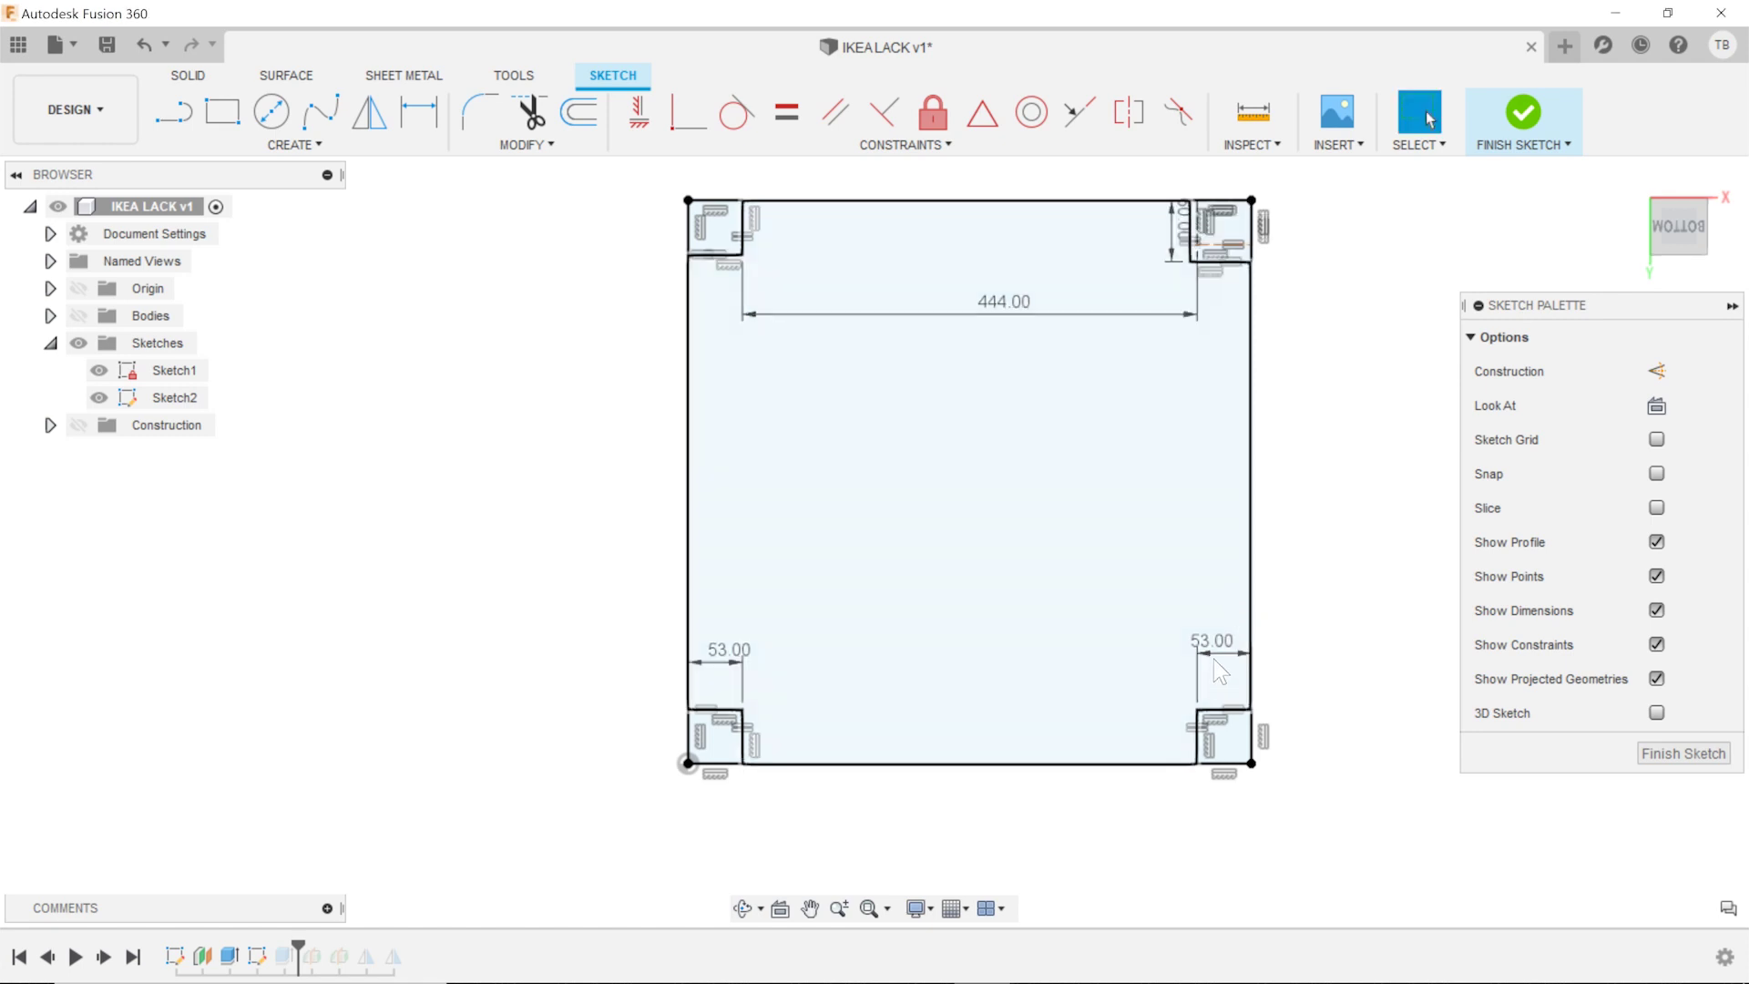
{"action": "double_click", "coordinate": [1213, 658]}
{"action": "type", "text": "70"}
{"action": "key", "text": "Return"}
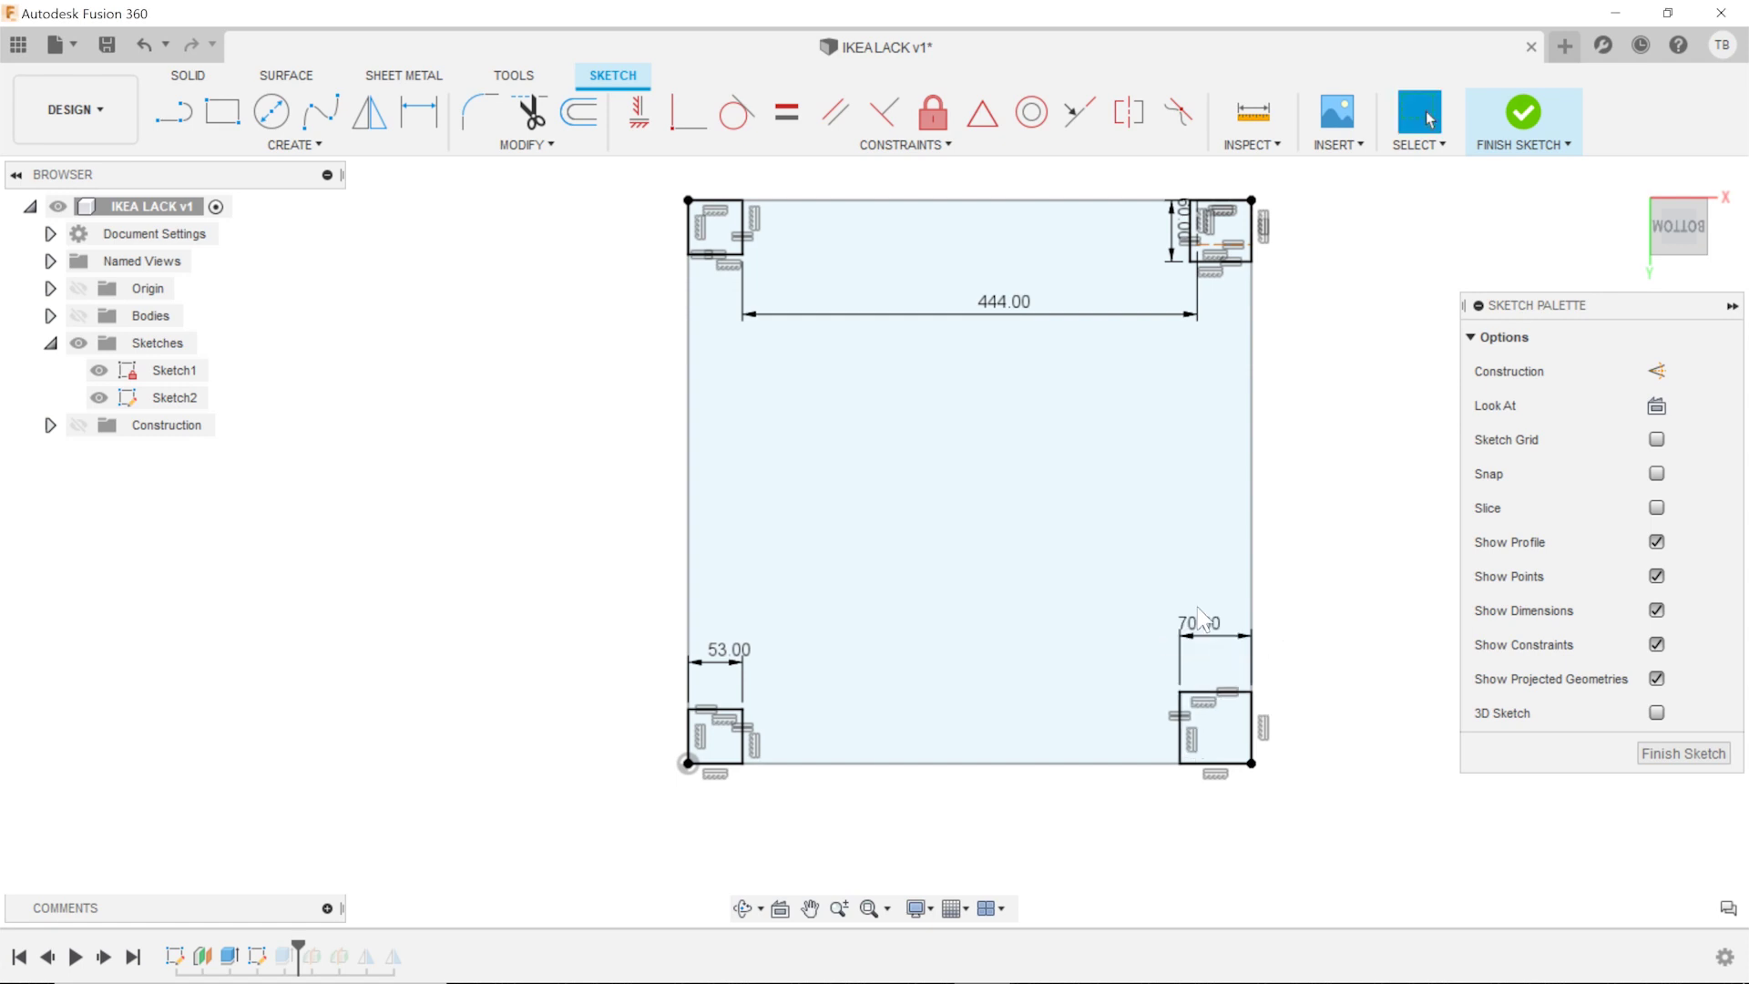
{"action": "double_click", "coordinate": [720, 649]}
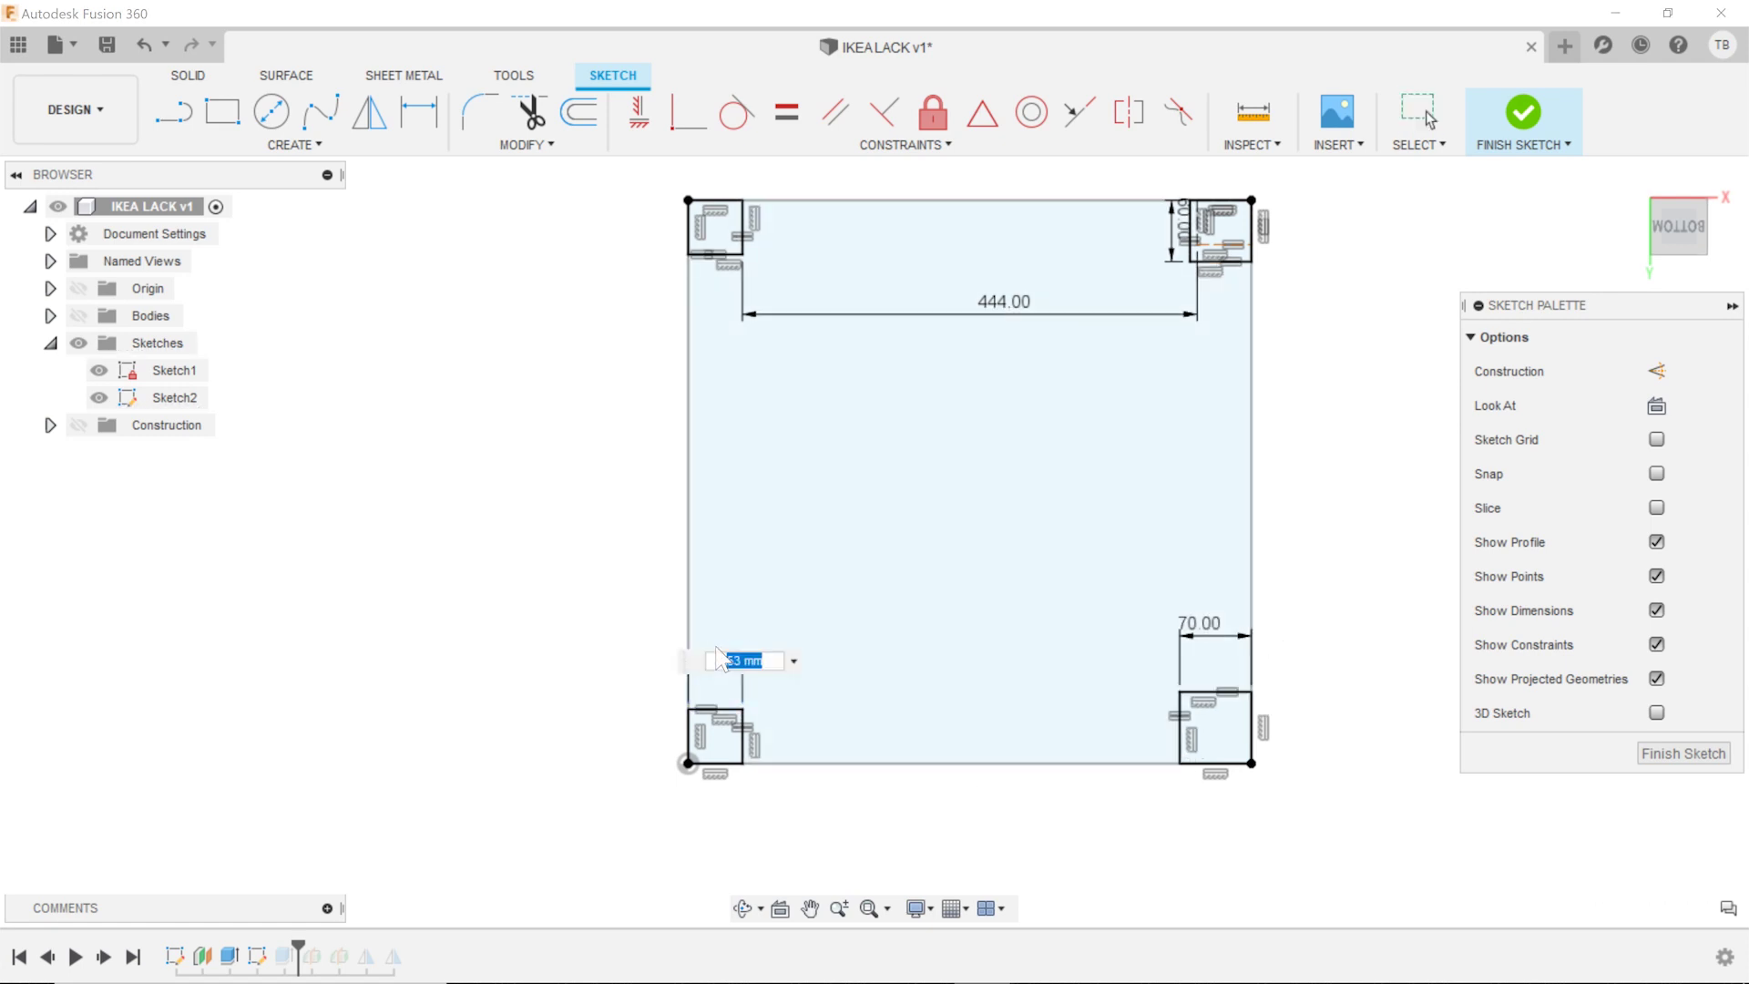
{"action": "type", "text": "55"}
{"action": "key", "text": "Return"}
{"action": "mouse_move", "coordinate": [1066, 489]}
{"action": "middle_mouse_down", "text": "shift"}
{"action": "mouse_move", "coordinate": [1053, 503]}
{"action": "mouse_move", "coordinate": [1090, 533]}
{"action": "middle_mouse_up", "text": "shift"}
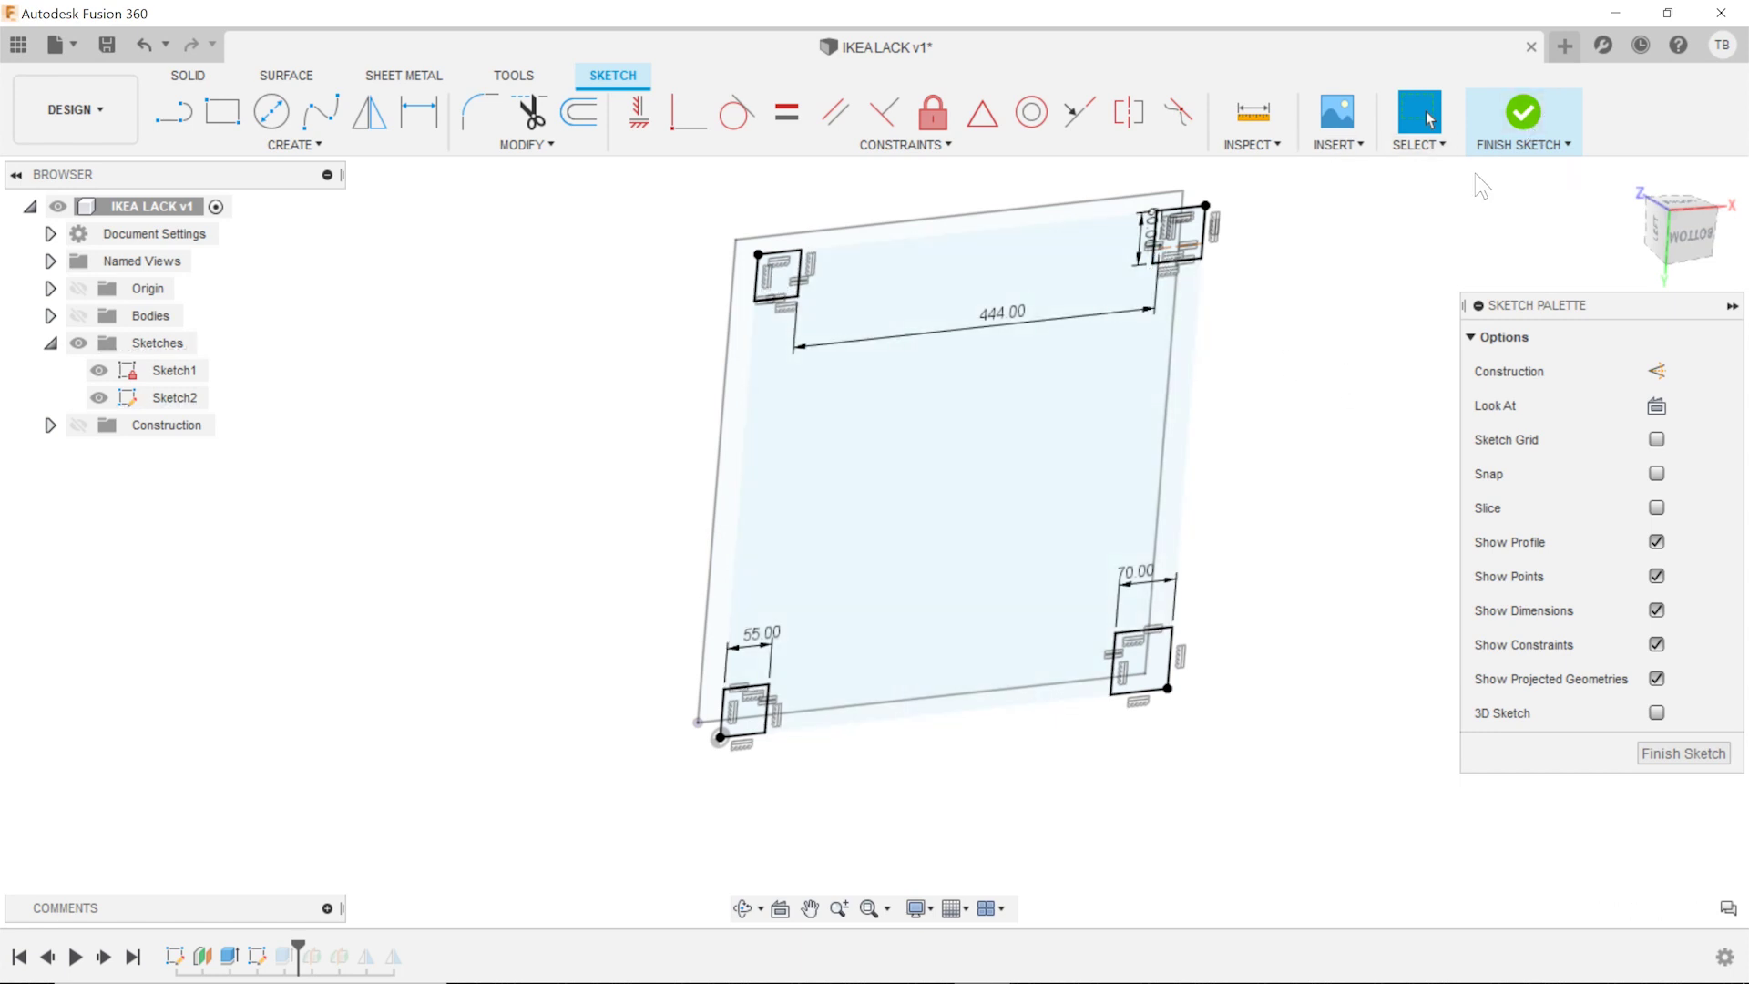
- Finish the sketch and extrude all four corner leg squares 400 mm
{"action": "left_click", "coordinate": [1523, 112]}
{"action": "left_click", "coordinate": [1171, 242]}
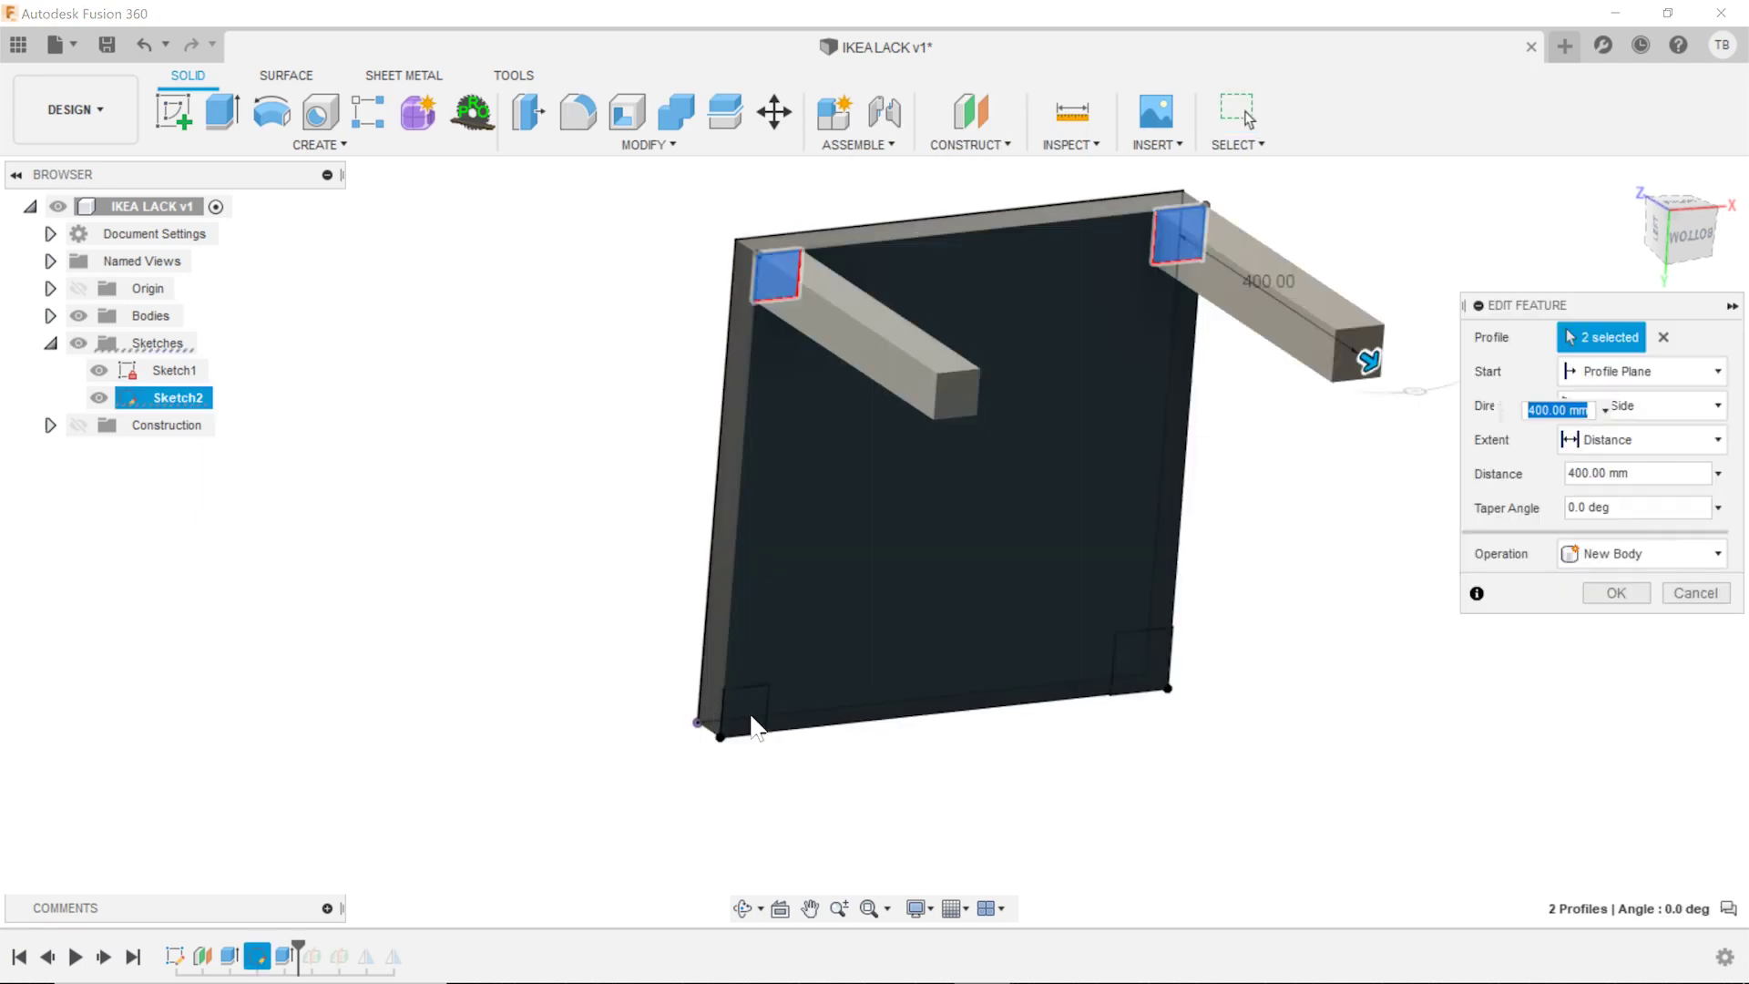
{"action": "left_click", "coordinate": [742, 709]}
{"action": "left_click", "coordinate": [1143, 660]}
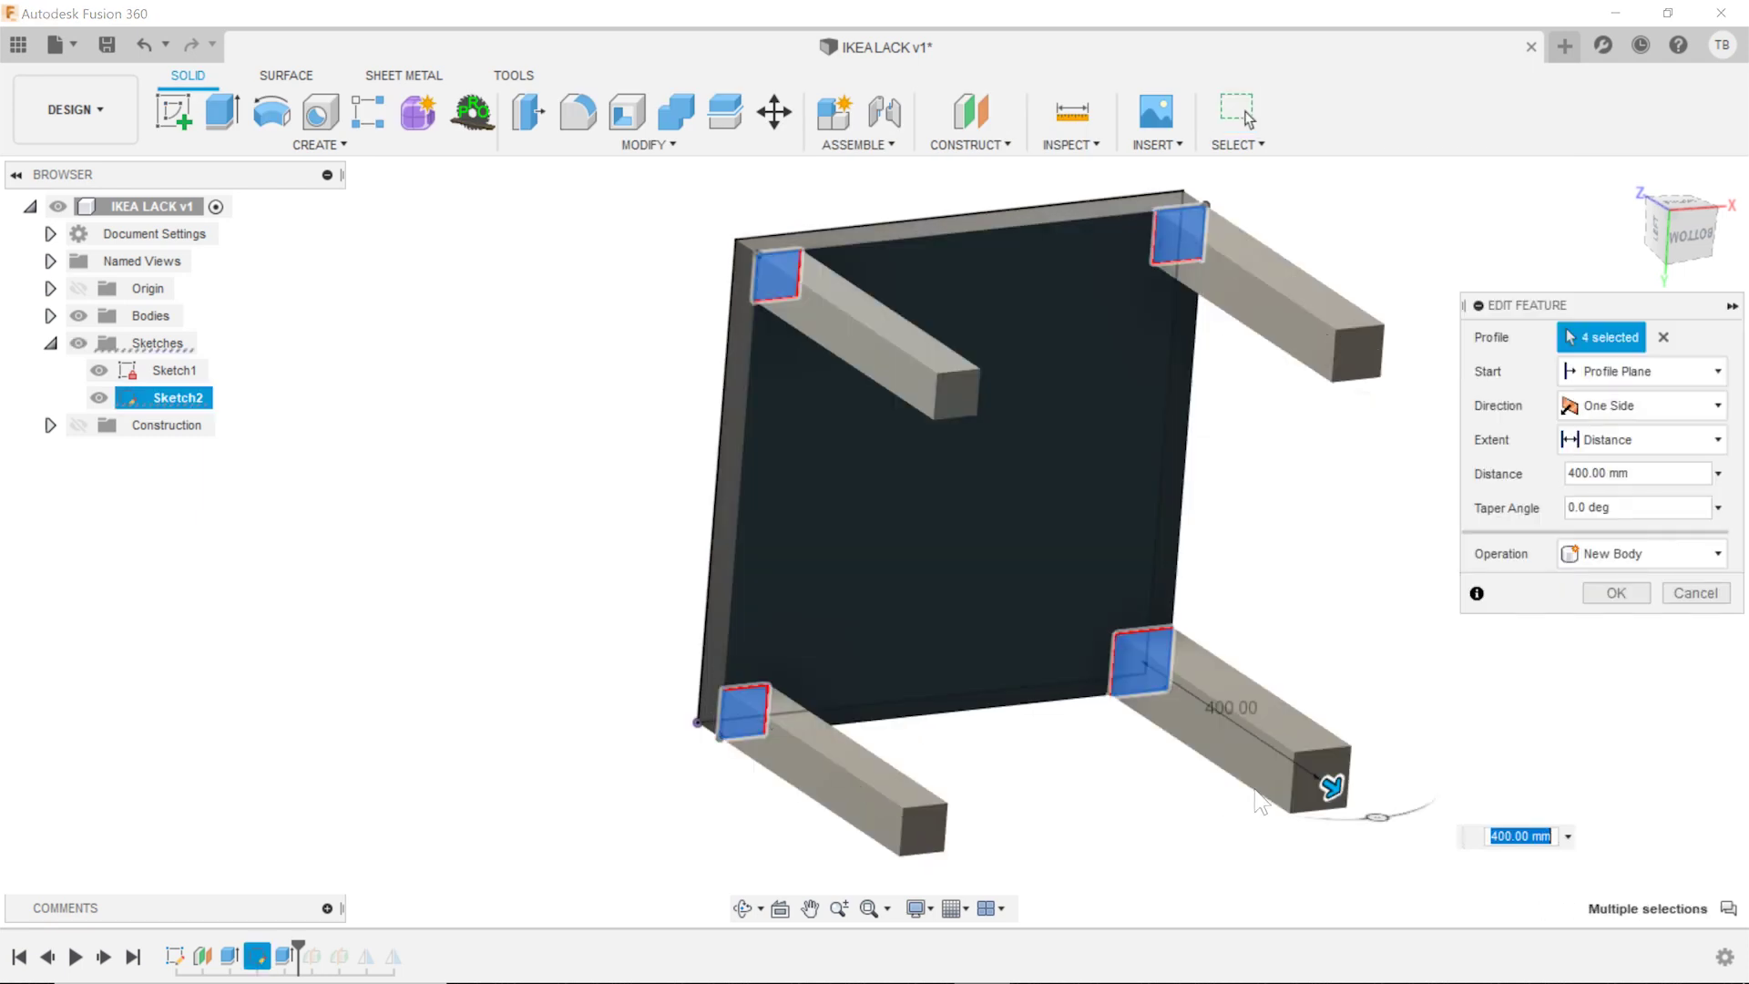
{"action": "left_click", "coordinate": [1616, 593]}
{"action": "middle_click_drag", "start_coordinate": [1205, 544], "coordinate": [1070, 674], "text": "shift"}
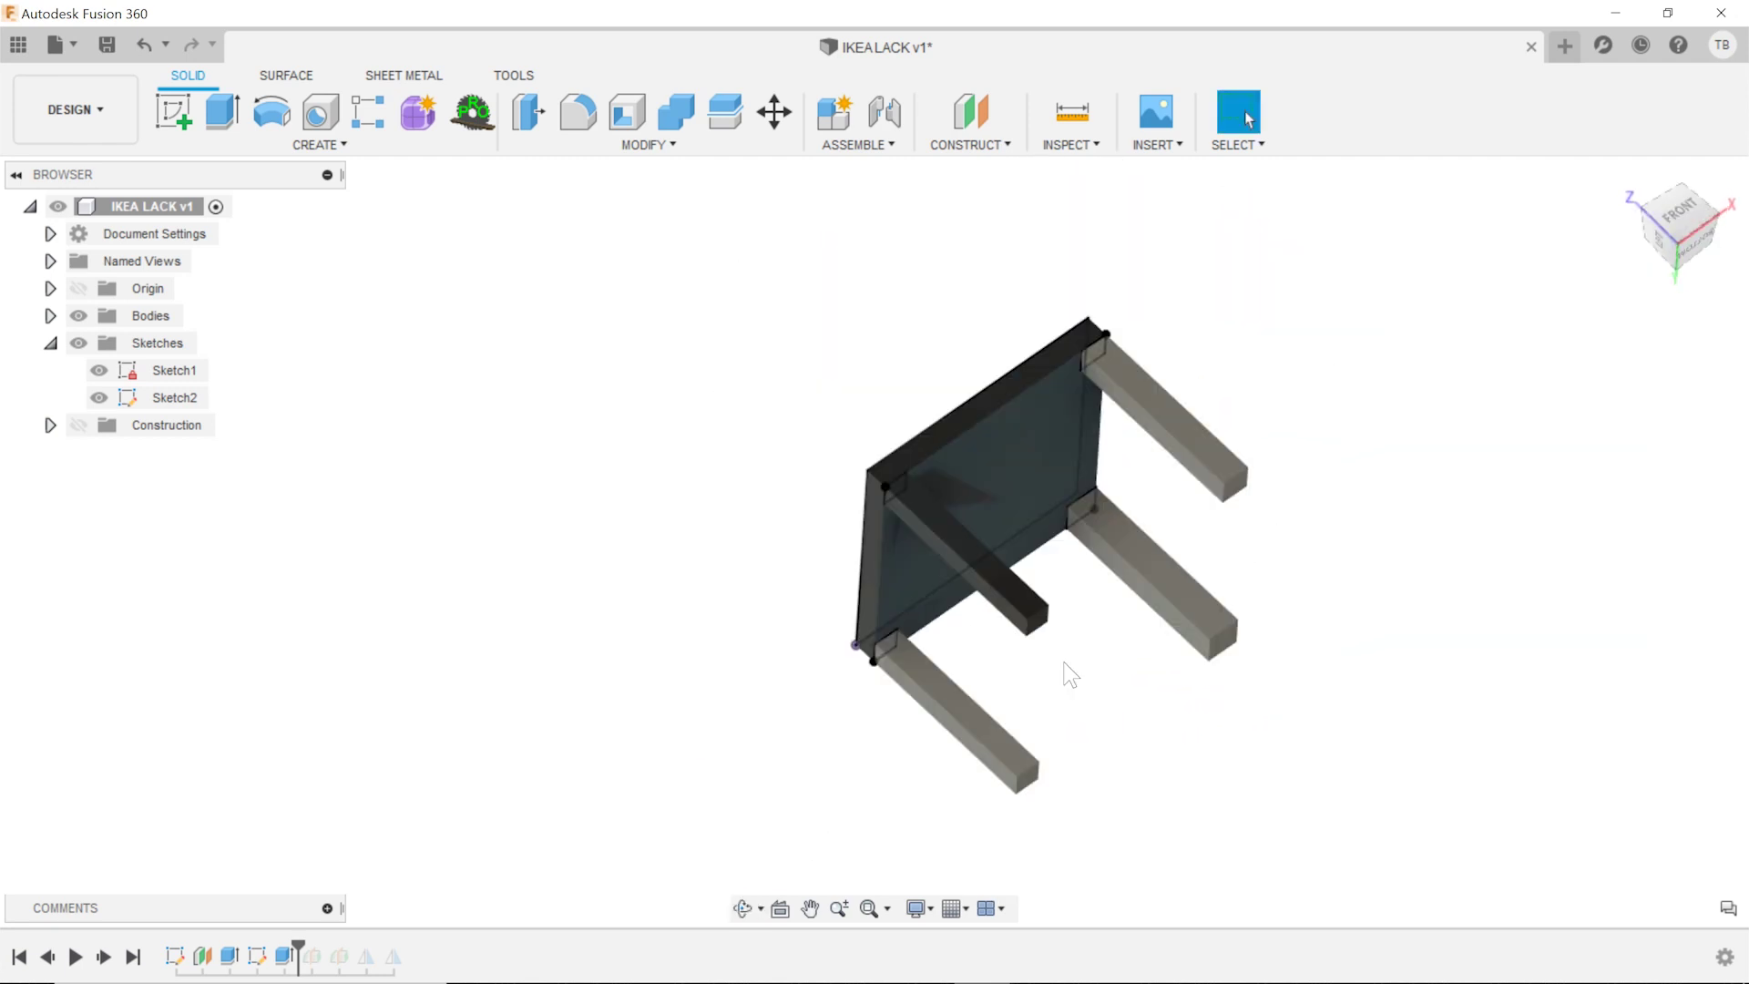